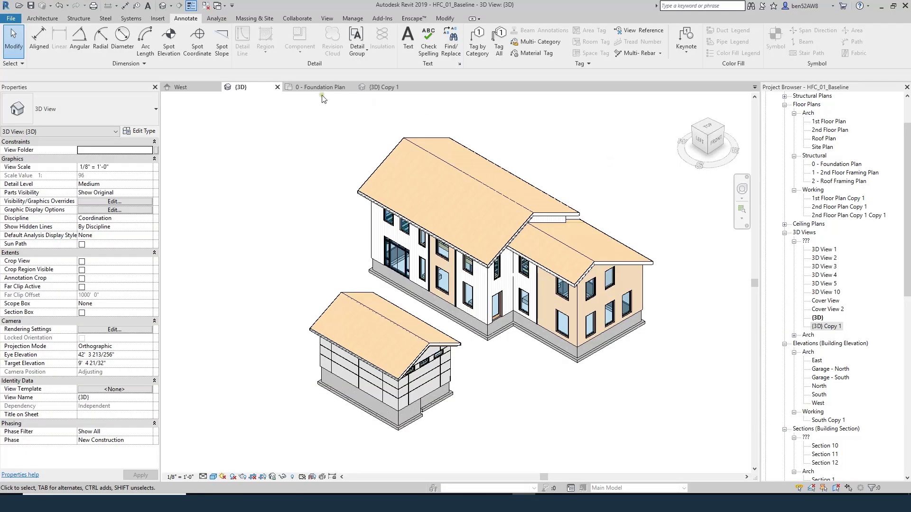
Switch to the {3D} Copy 1 view showing the floor framing and foundation walls.
click(320, 88)
Orbit the framing 3D view to a lower viewpoint, then switch to the HFC_01 Section A view.
click(400, 88)
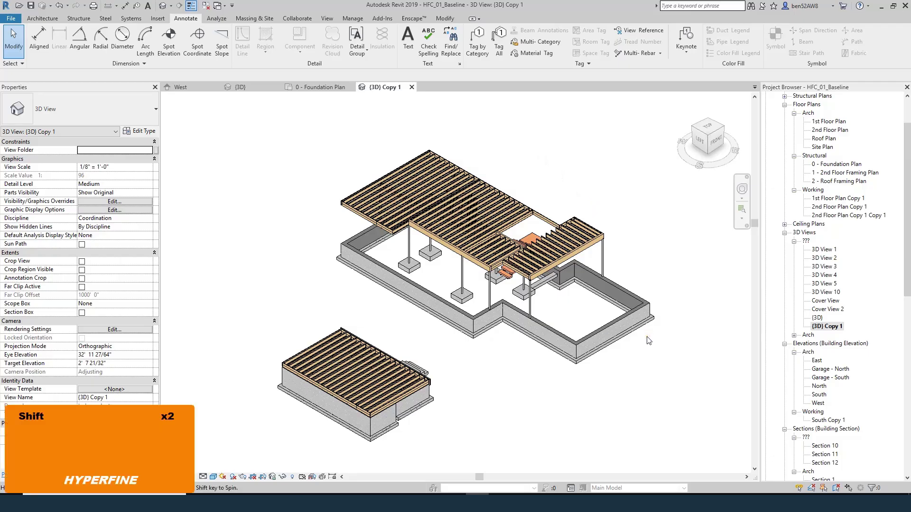
shift+middle_drag(650, 333, 574, 338)
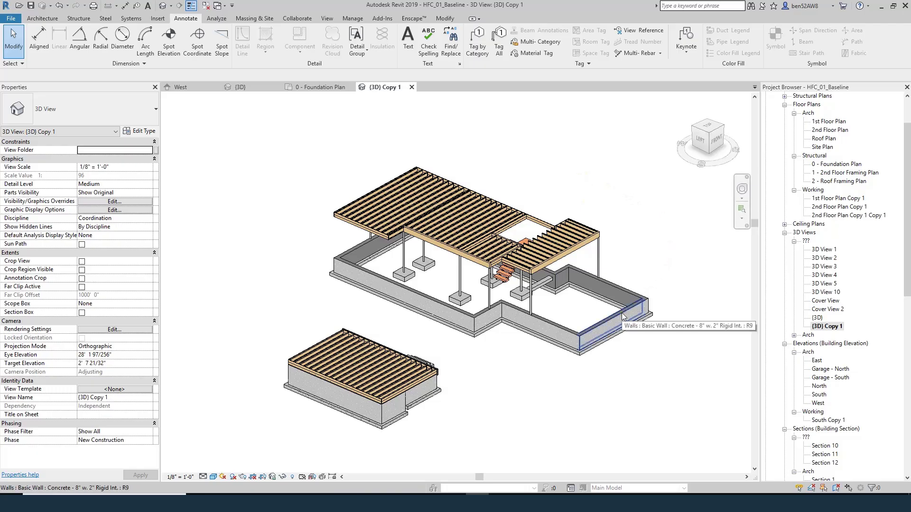
click(326, 87)
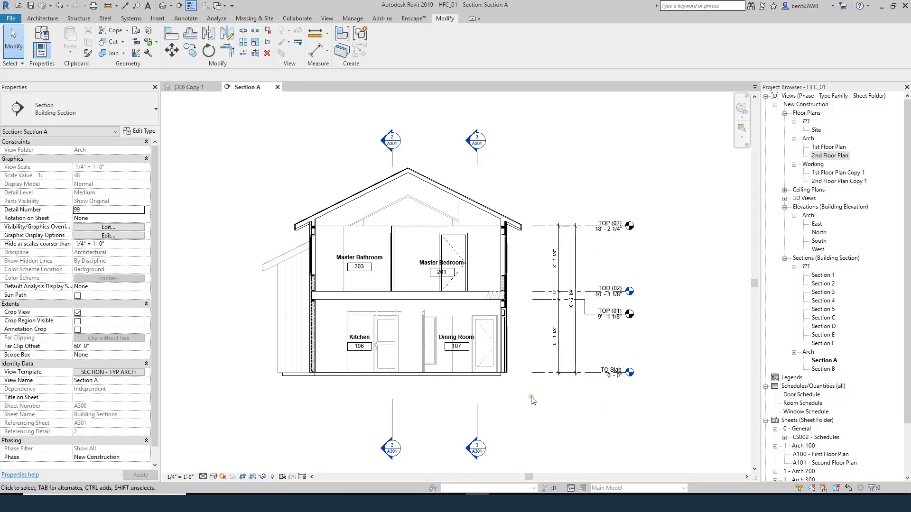
Copy the TO Slab level 3'-6" downward with the CO command.
scroll(532, 395, up, 2)
scroll(552, 401, down, 1)
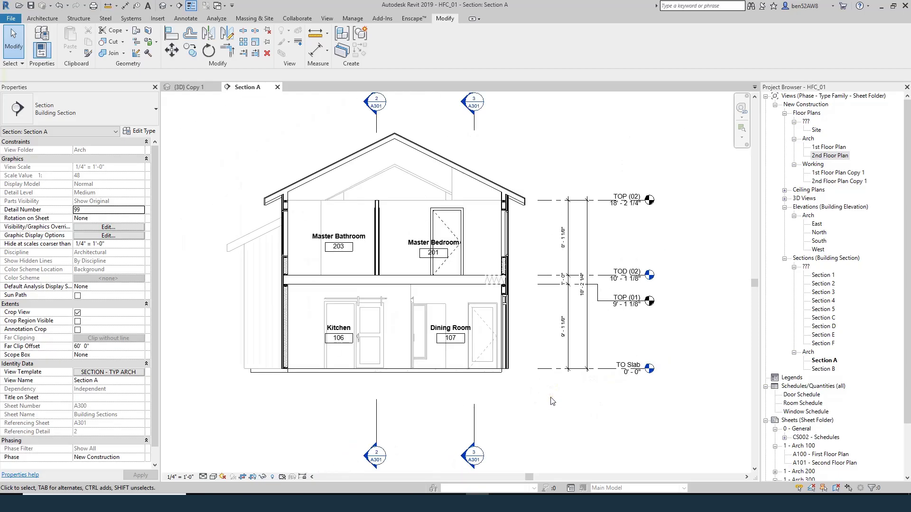
click(602, 370)
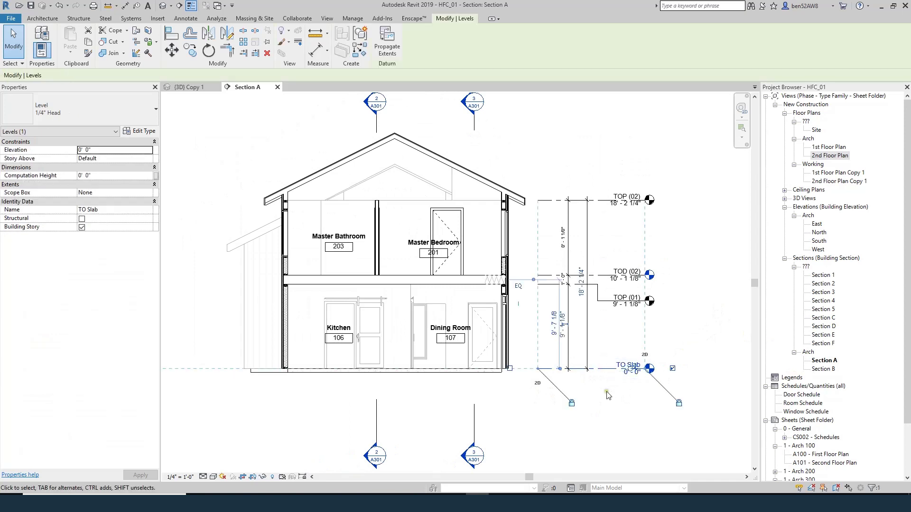
key(c)
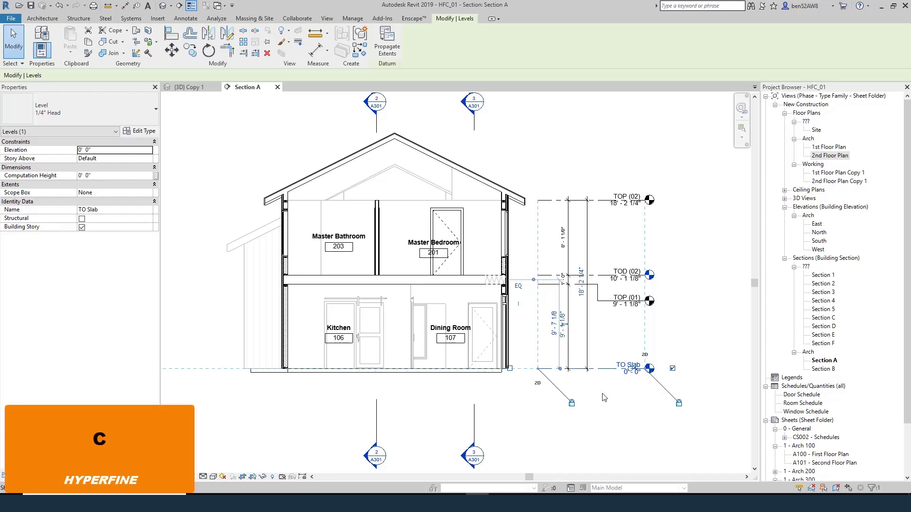
key(o)
click(599, 374)
text(4)
key(BackSpace)
text(0 42)
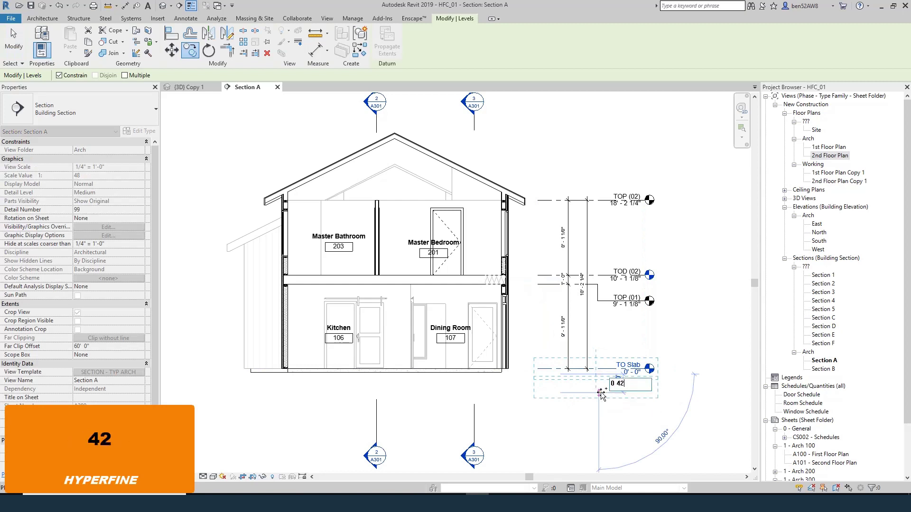
key(Return)
key(Escape)
key(Escape)
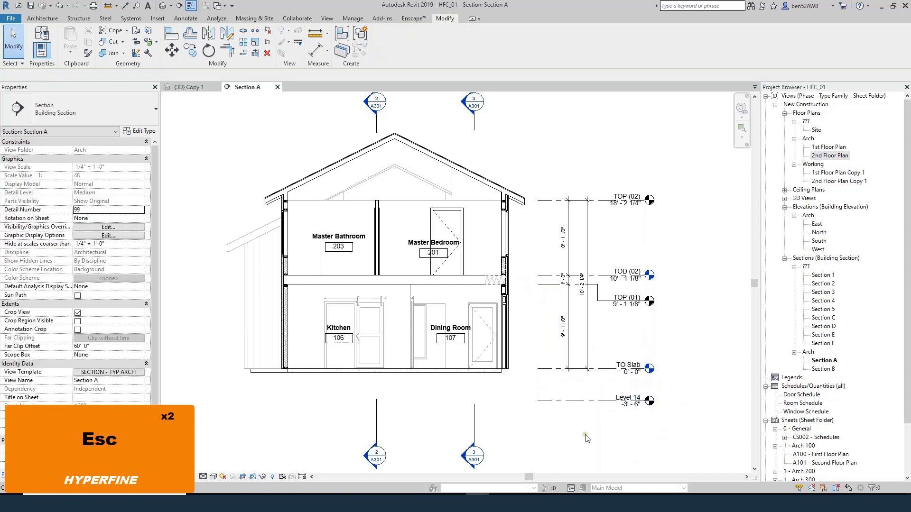
Rename the new copied level to TO Ftg.
scroll(558, 400, up, 2)
click(650, 382)
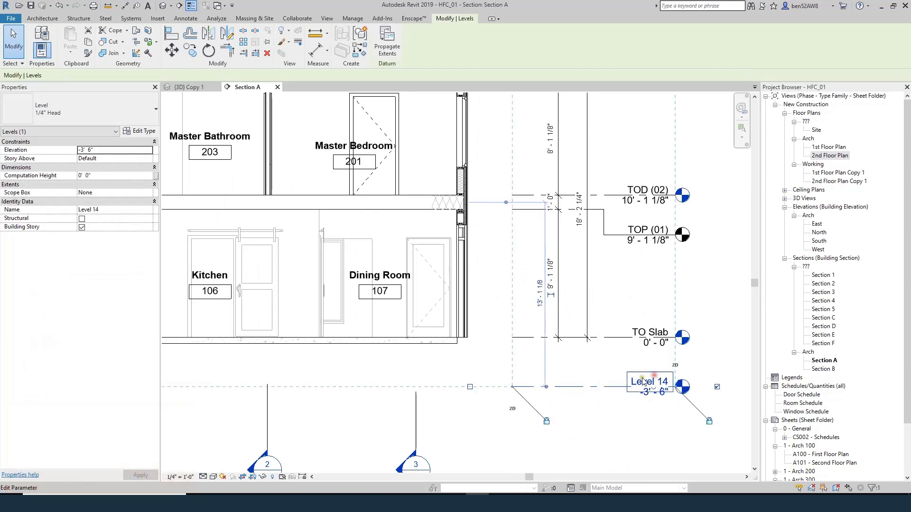
click(652, 381)
text(TO Ftg)
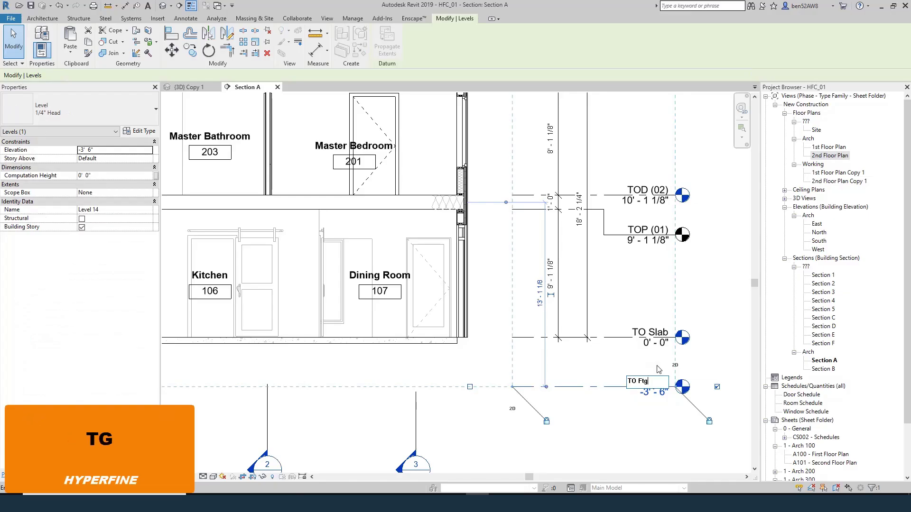
key(Return)
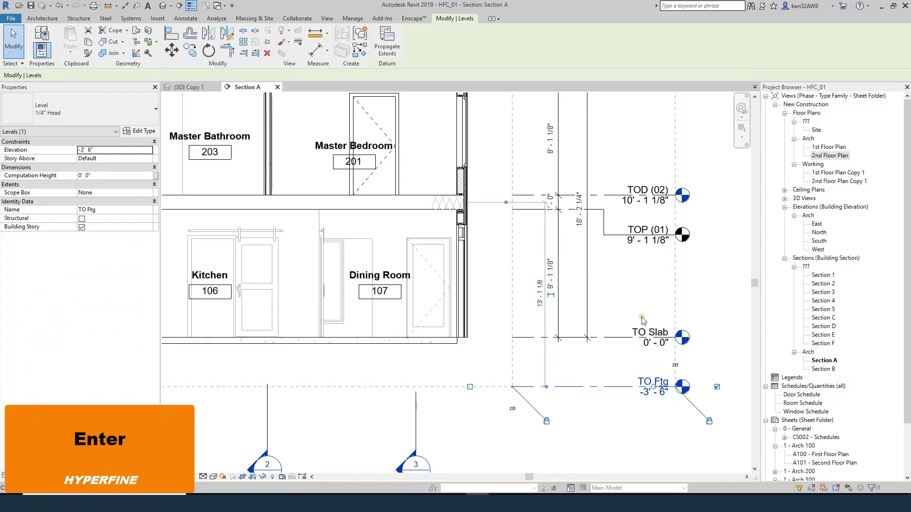
key(Escape)
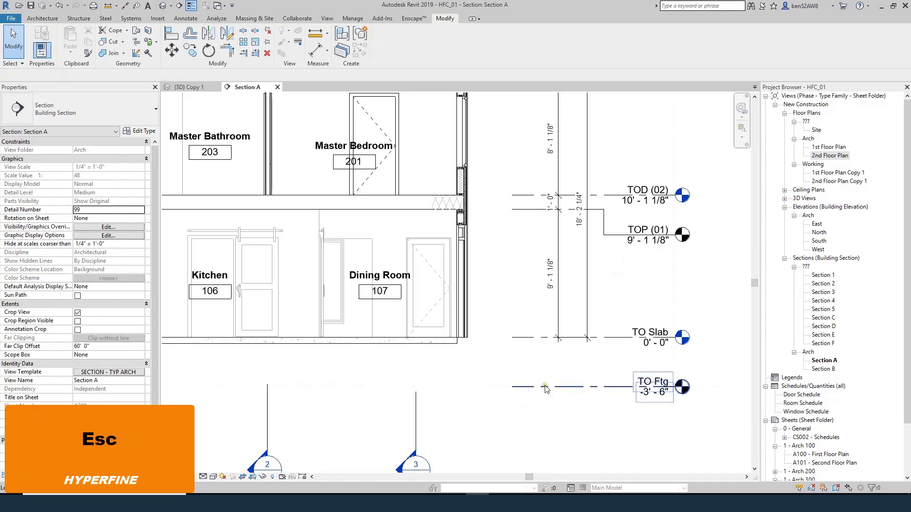
scroll(534, 387, down, 2)
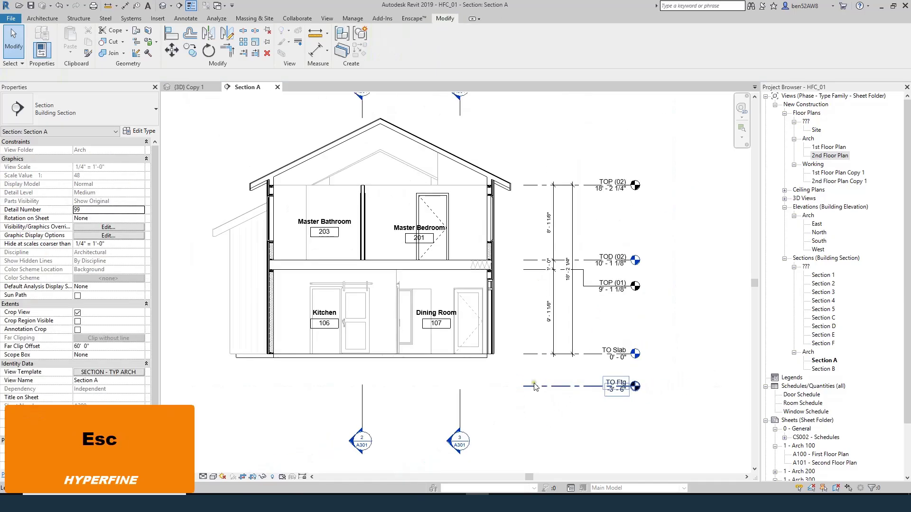
Create a floor plan for the TO Ftg level and set its View Folder to Structural.
click(326, 19)
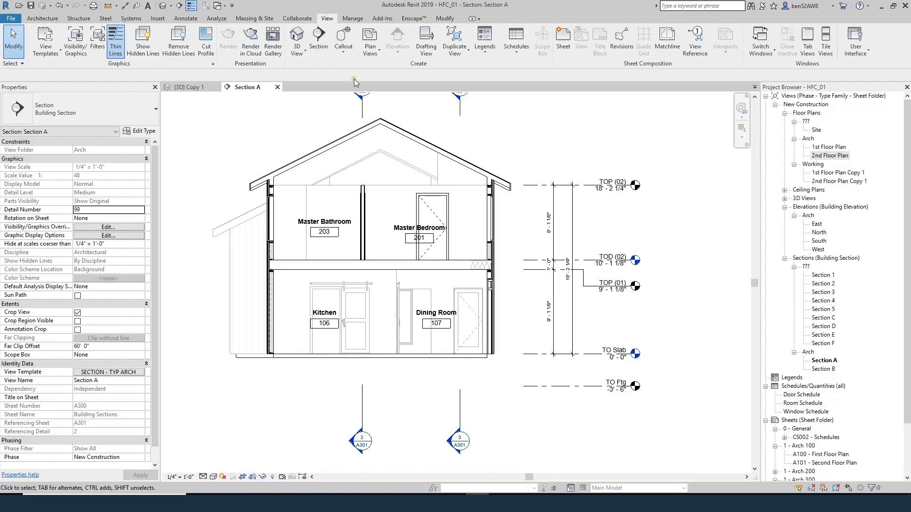
click(370, 48)
click(395, 72)
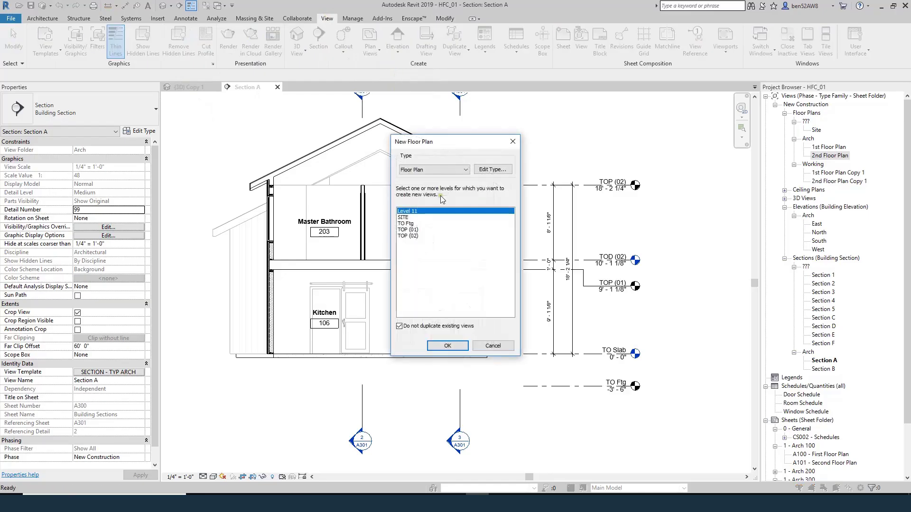
click(401, 224)
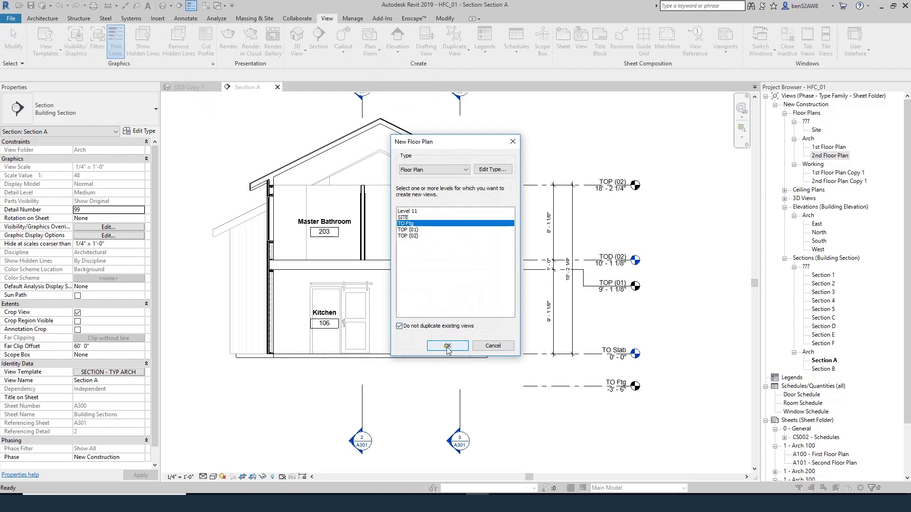
click(447, 346)
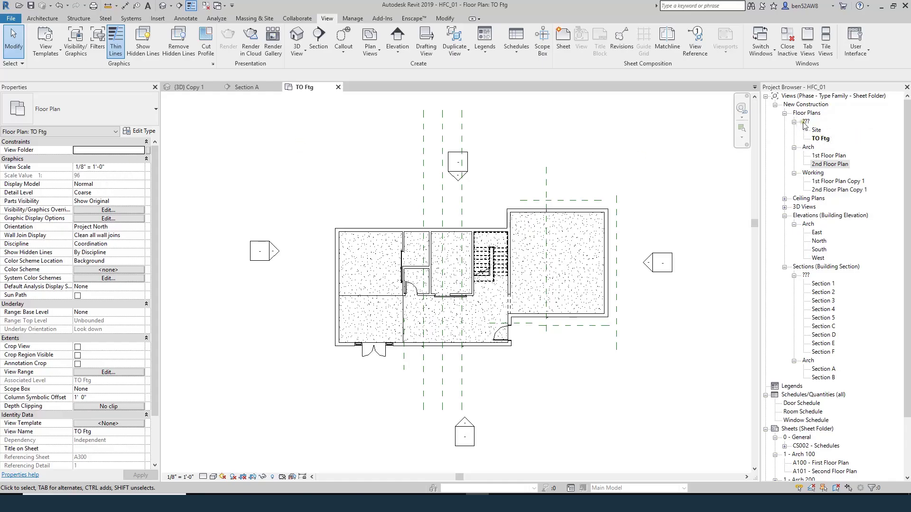
click(104, 151)
text(Structural)
key(Return)
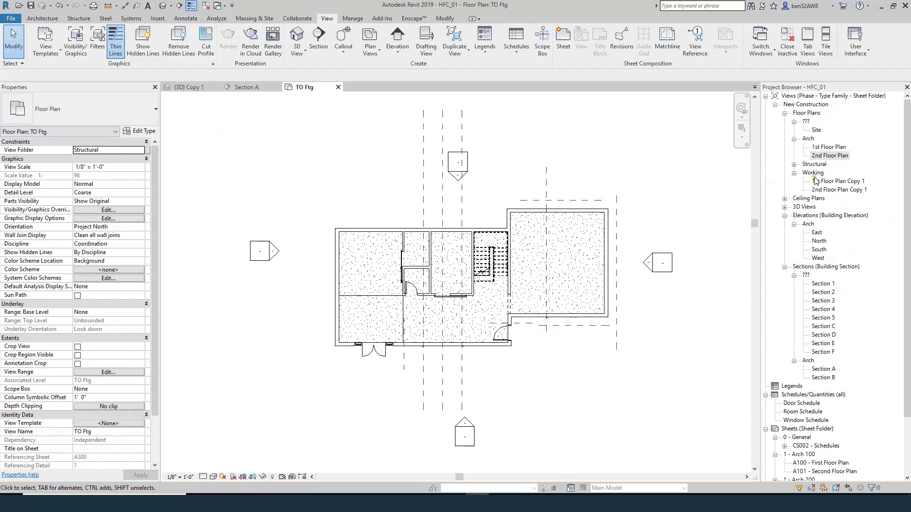
Rename the TO Ftg plan view to Foundation Plan.
click(793, 163)
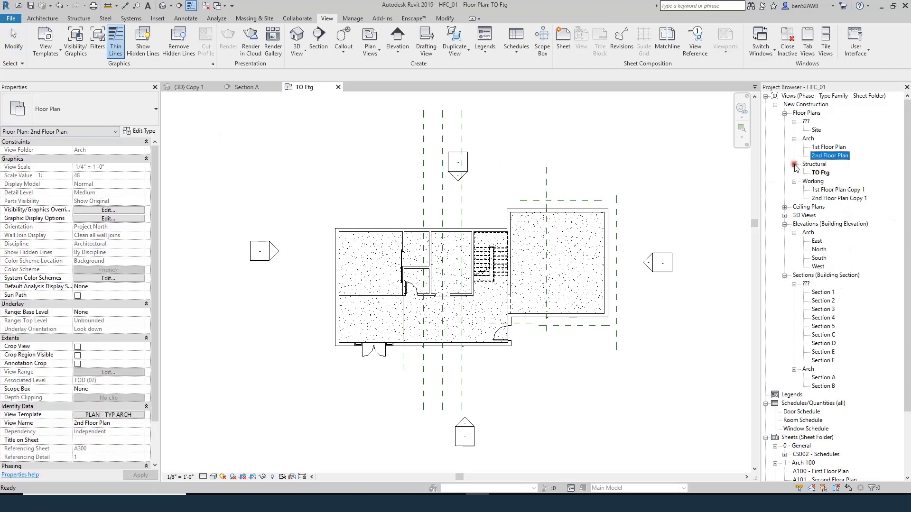
right_click(824, 172)
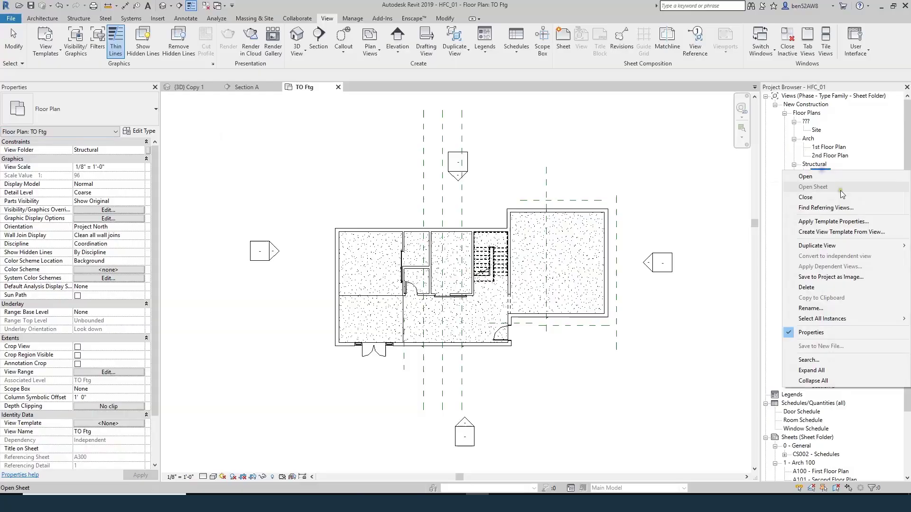
click(812, 308)
text(Foundation Plan)
key(Return)
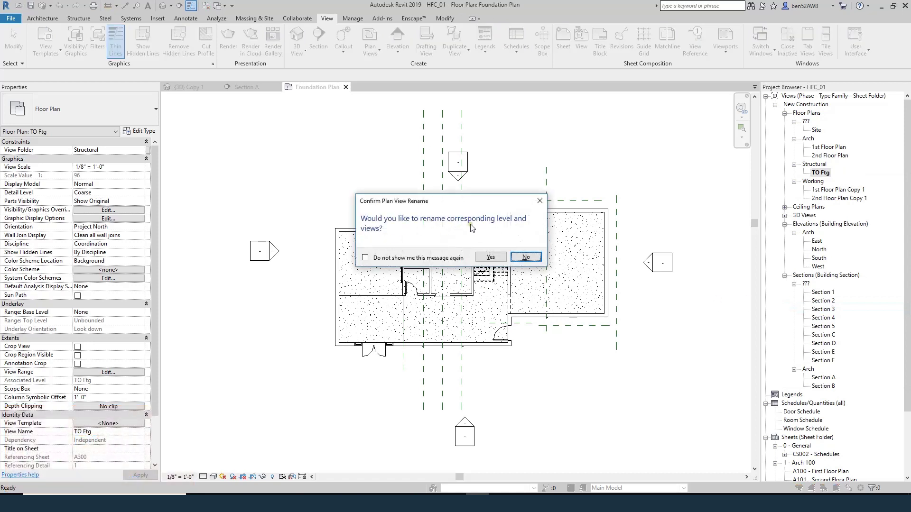
Keep the level named TO Ftg, then open the West elevation to check its -3'-6" height.
click(526, 258)
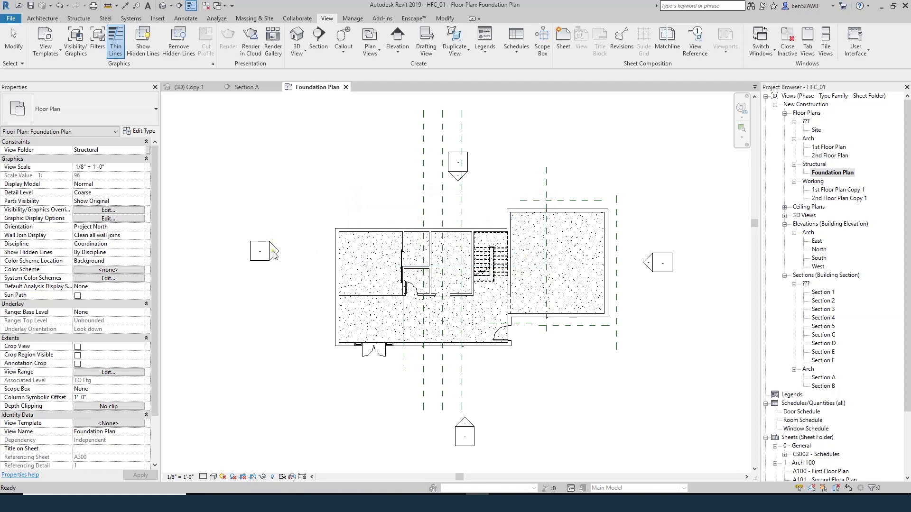
double_click(274, 254)
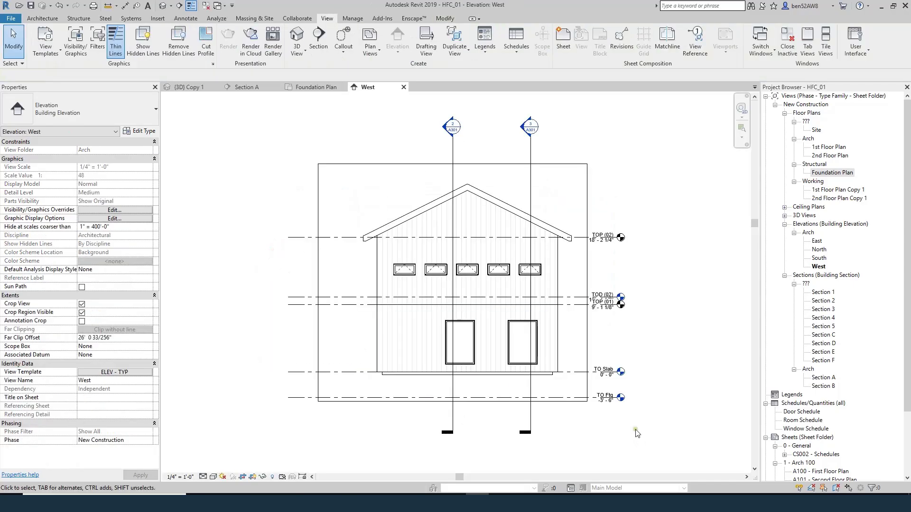
scroll(607, 403, up, 5)
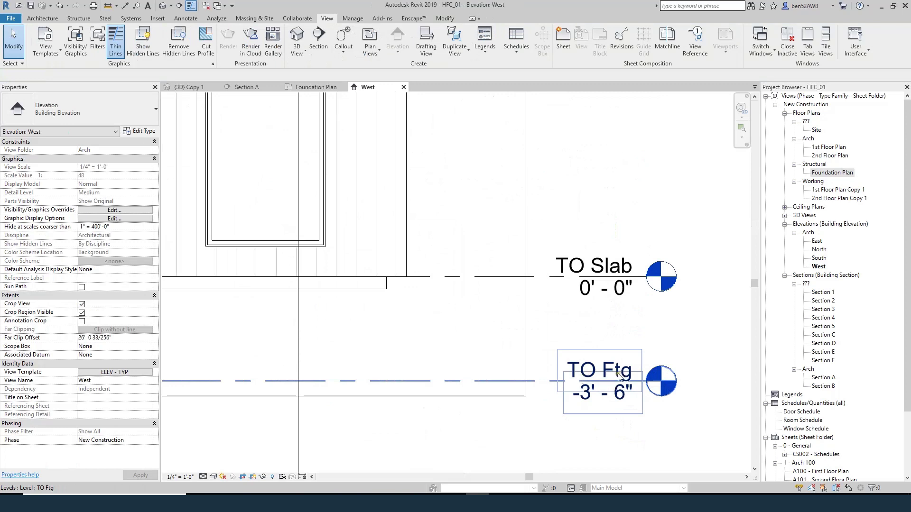
scroll(612, 377, down, 2)
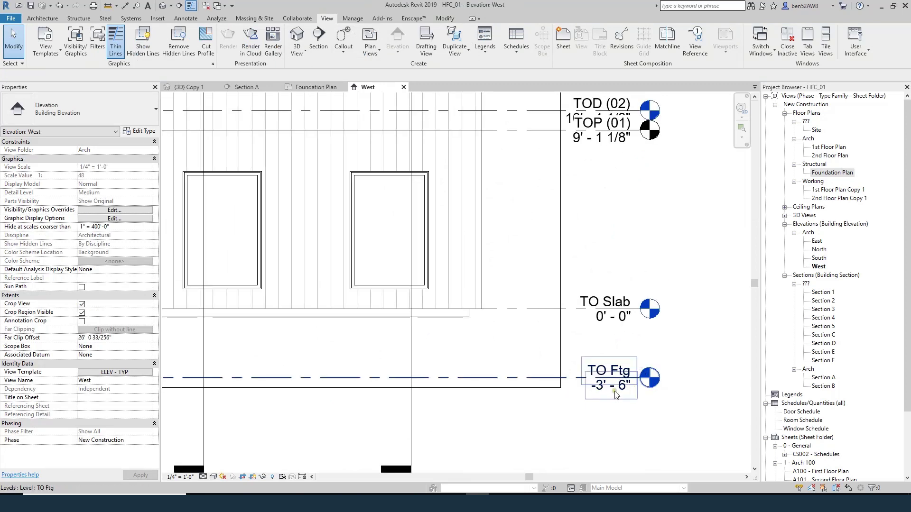
scroll(635, 365, down, 3)
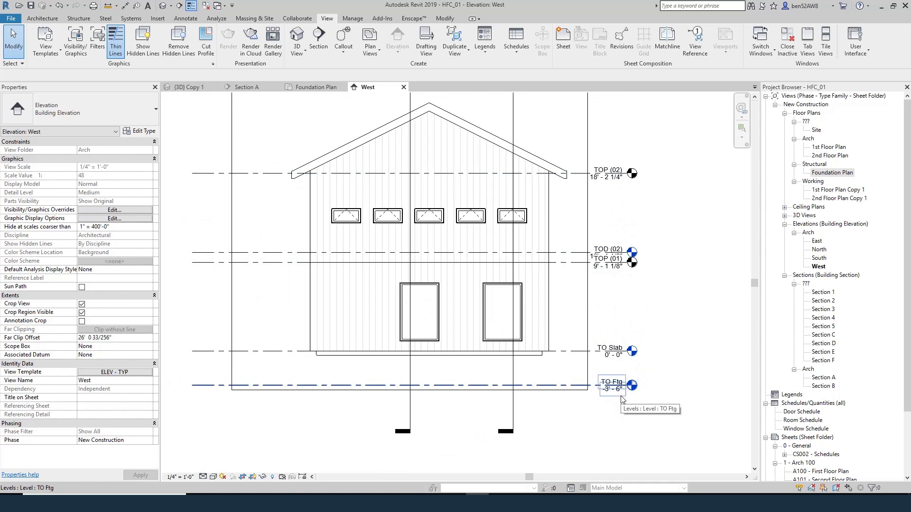
Open the Foundation Plan and set its scale to 1/4" = 1'-0" and detail level to Medium.
double_click(831, 173)
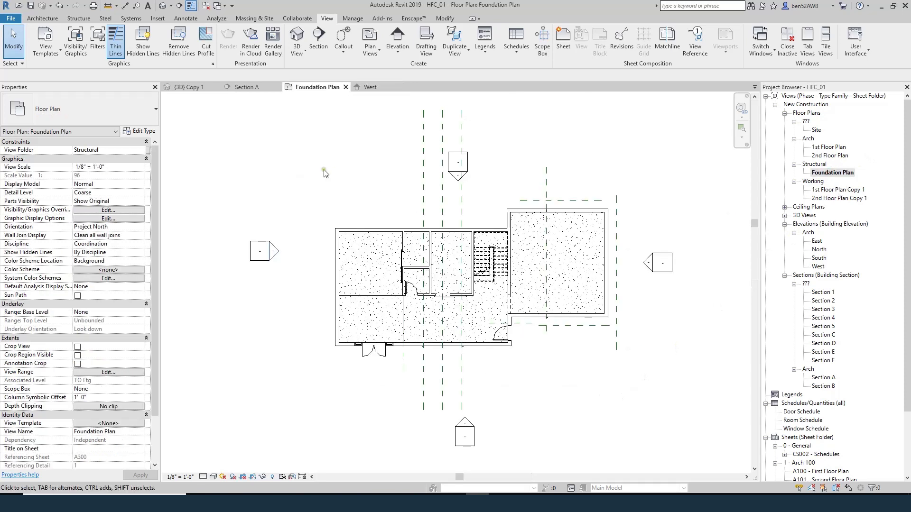
click(180, 477)
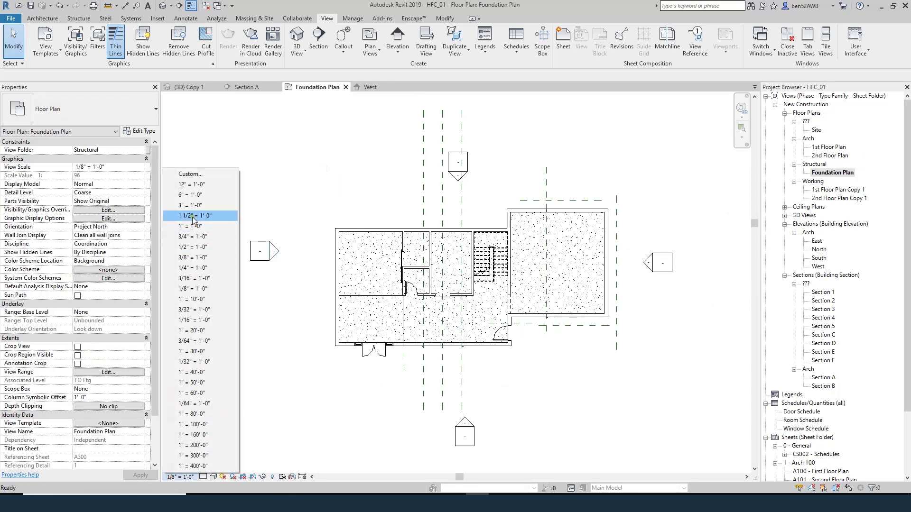
click(203, 267)
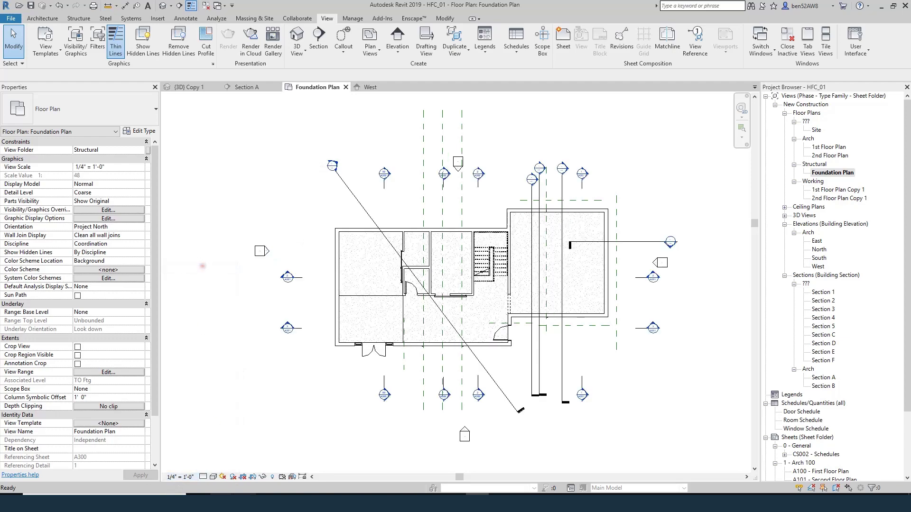
click(203, 476)
click(217, 459)
Add the Hide Unreferenced Views filter in Visibility/Graphics with its visibility unchecked.
key(v)
key(g)
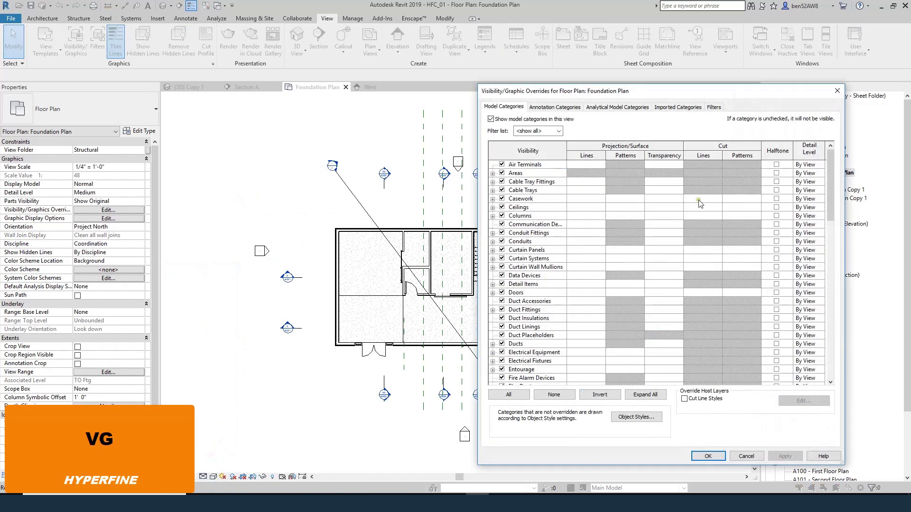
click(717, 108)
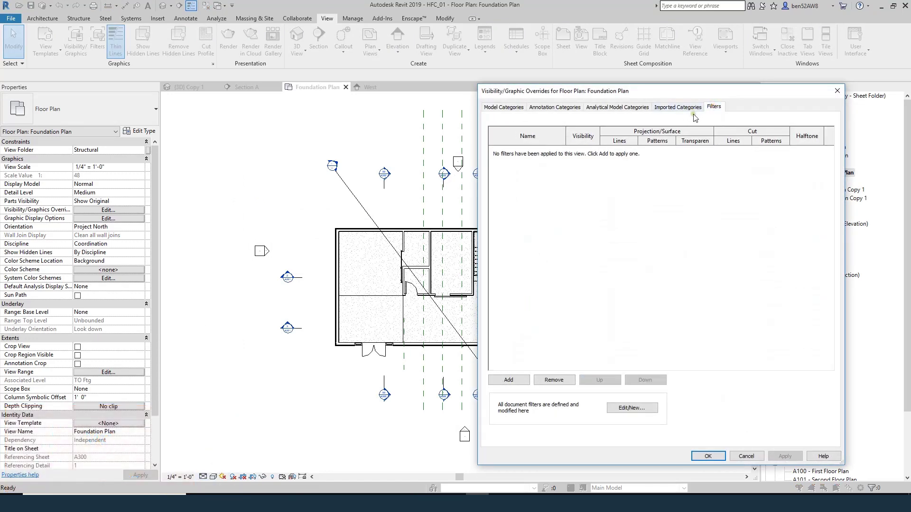
click(508, 380)
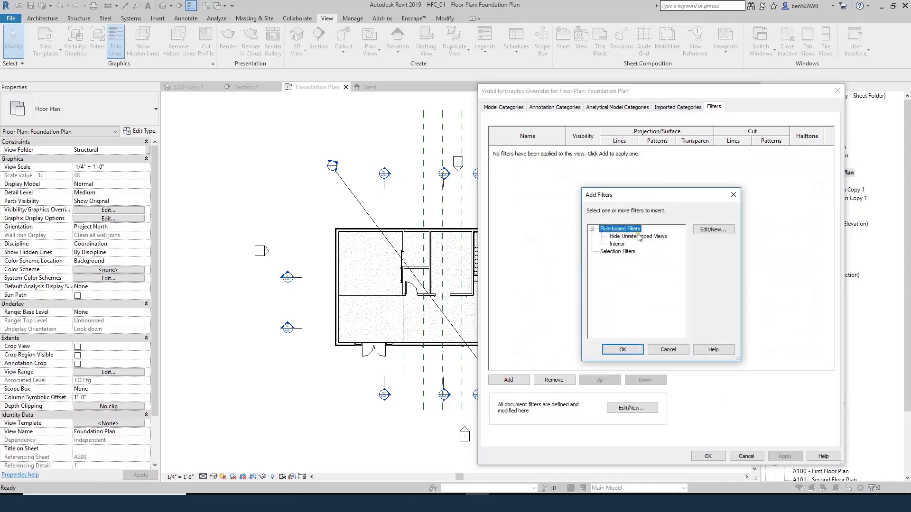
click(638, 237)
click(634, 350)
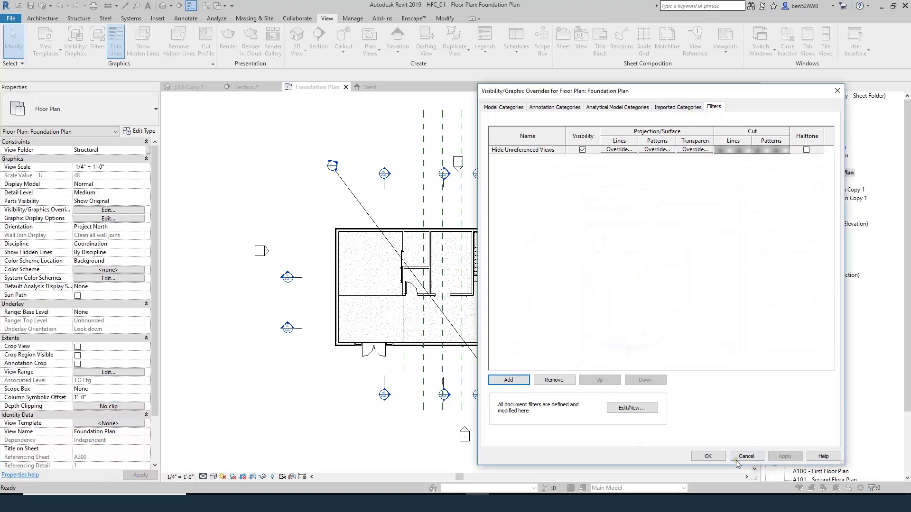
click(582, 150)
click(708, 456)
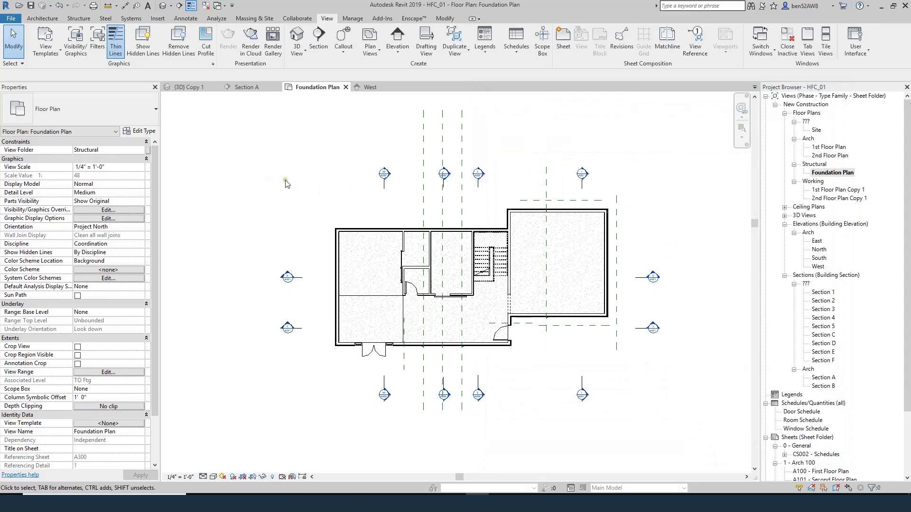
Open Section A and draw a detail line along the TO Ftg level.
double_click(388, 175)
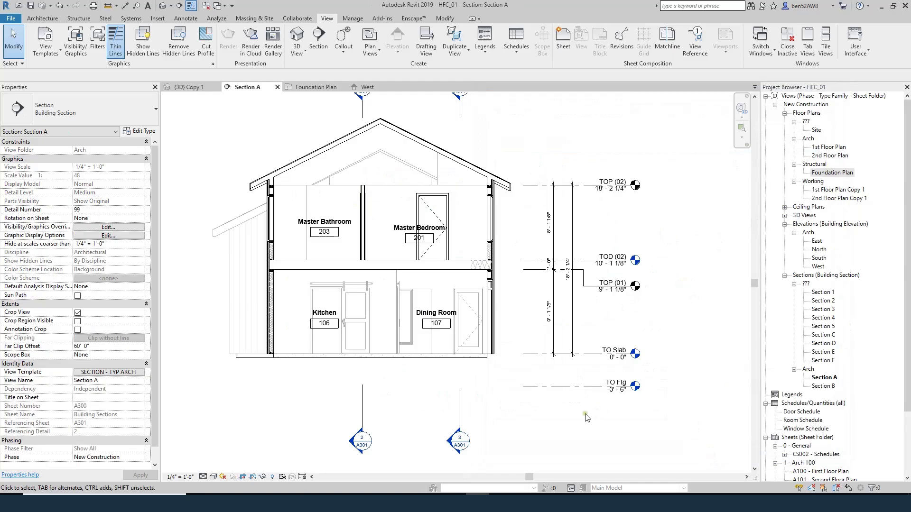
scroll(530, 398, up, 2)
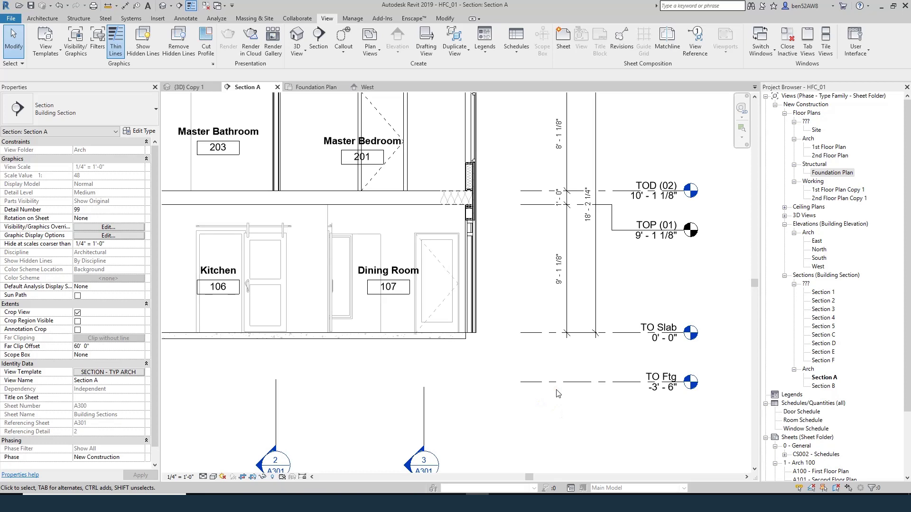
scroll(557, 394, down, 2)
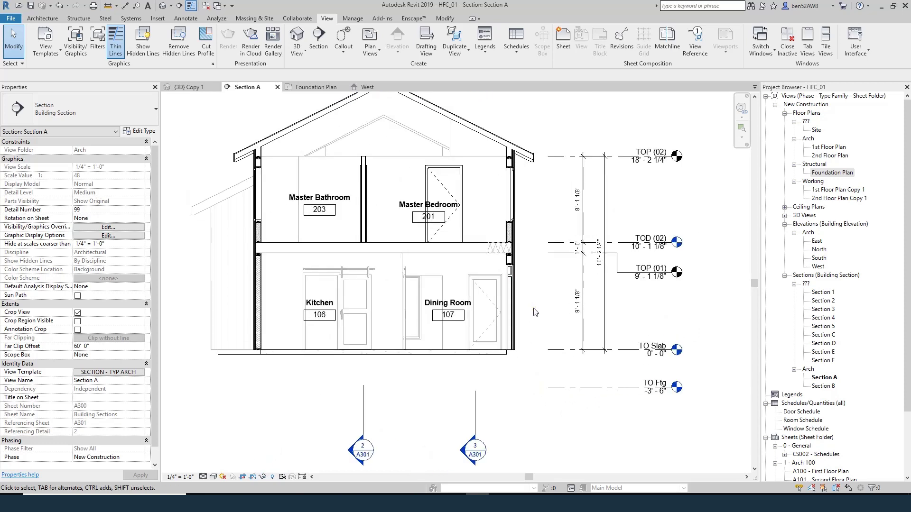
key(d)
key(l)
click(591, 385)
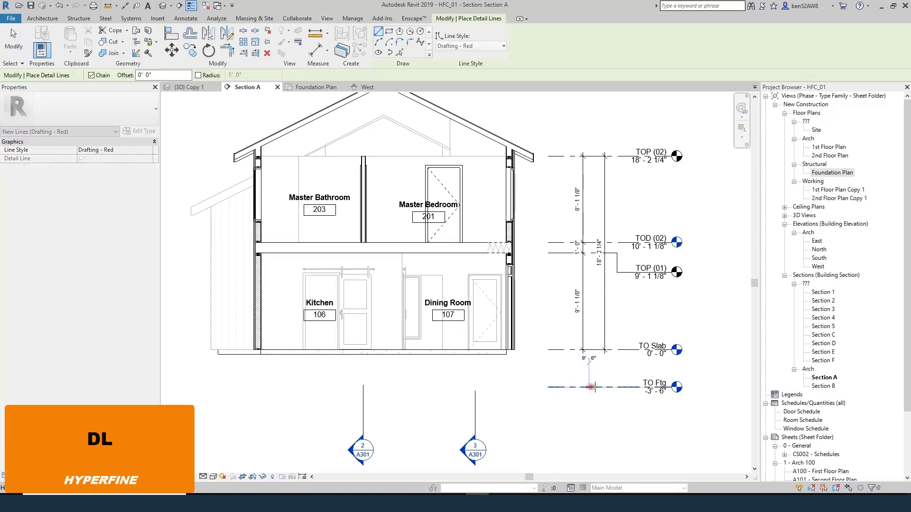
scroll(592, 386, down, 2)
click(318, 382)
key(Escape)
key(Escape)
Copy the footing-level detail line 4' up to the slab level.
click(551, 389)
key(c)
key(o)
click(550, 388)
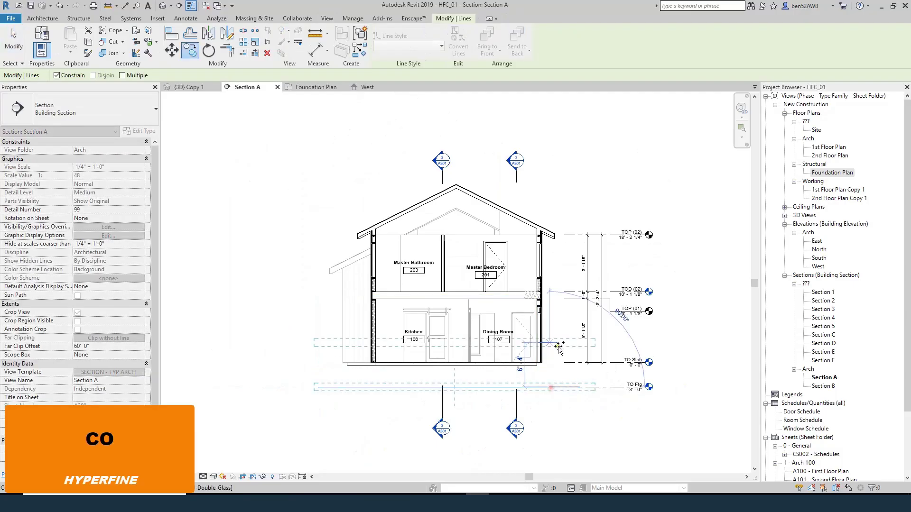
text(4)
key(Return)
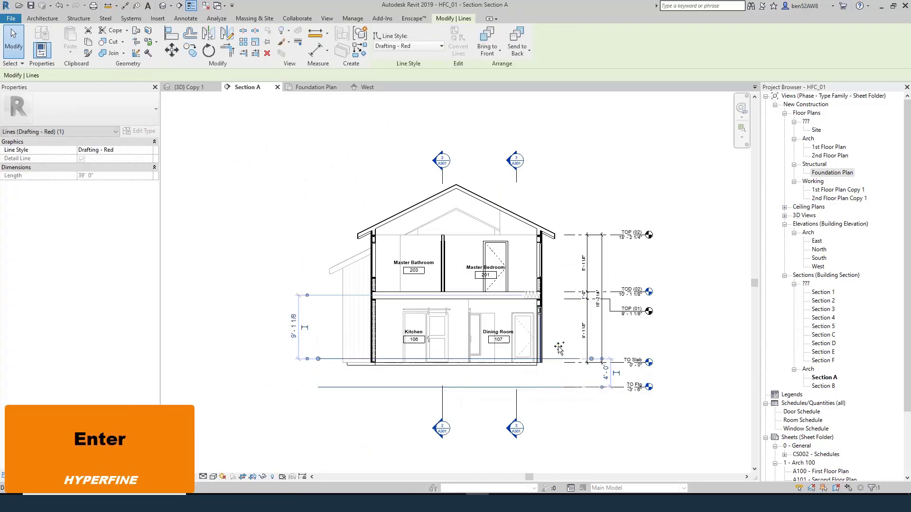
key(Escape)
key(Escape)
Draw a small downward arrow of detail lines below the slab.
scroll(561, 372, up, 2)
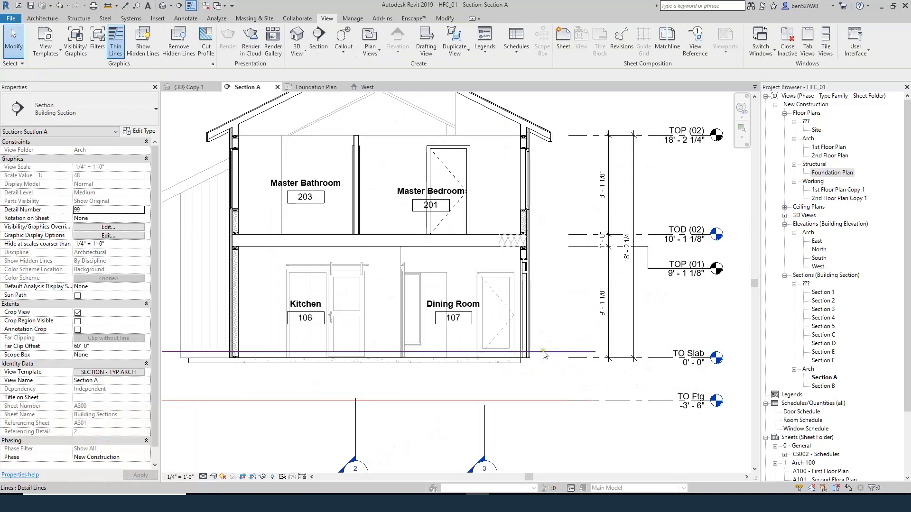
scroll(322, 354, up, 4)
key(d)
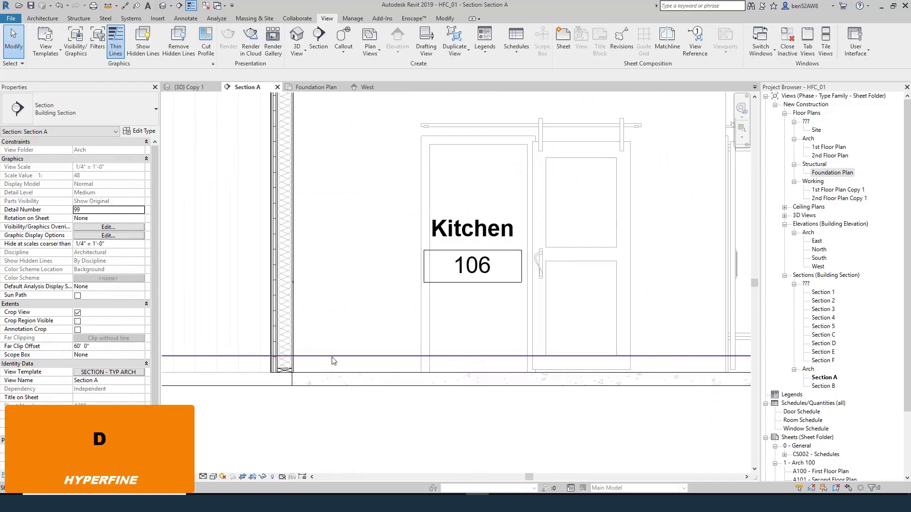
key(l)
click(347, 356)
click(347, 439)
click(324, 417)
key(Escape)
click(346, 439)
click(365, 416)
key(Escape)
key(Escape)
scroll(409, 397, down, 3)
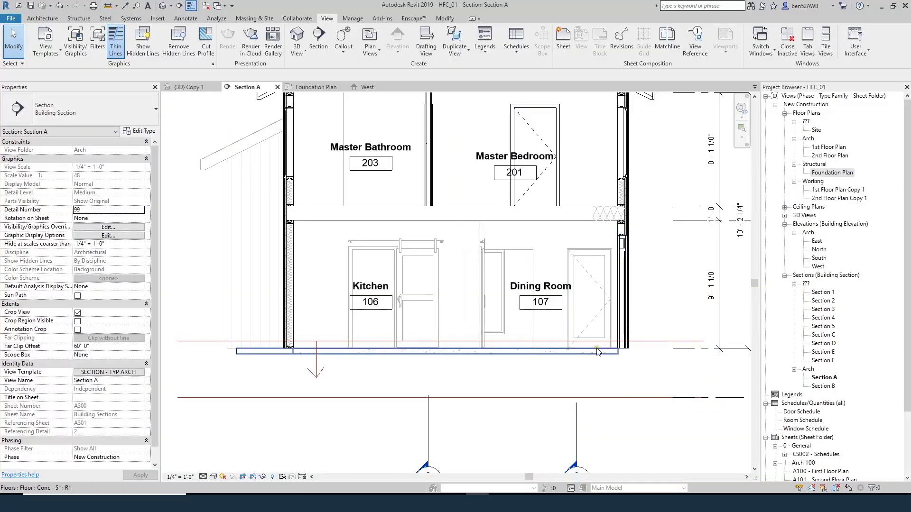
scroll(590, 355, down, 2)
middle_drag(590, 355, 538, 298)
scroll(577, 396, up, 2)
Draw a horizontal detail line across the section between the slab and footing lines.
key(d)
key(l)
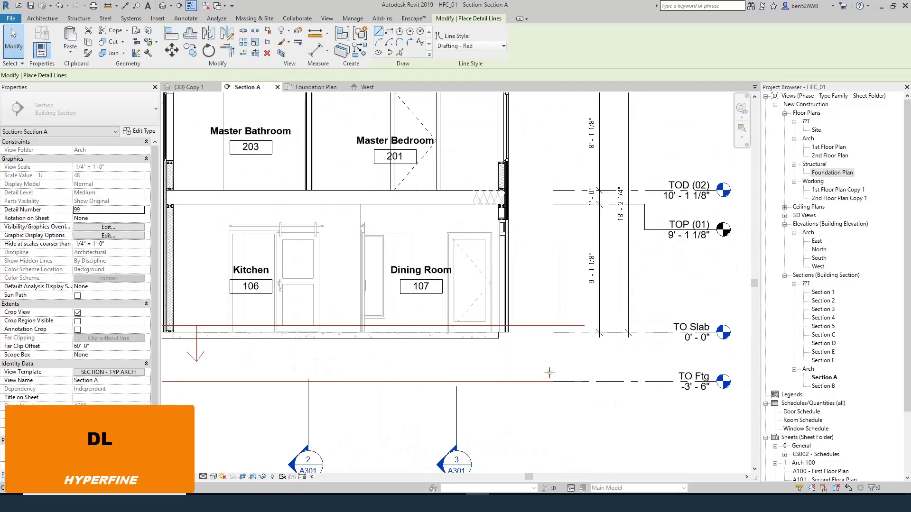
scroll(531, 363, down, 2)
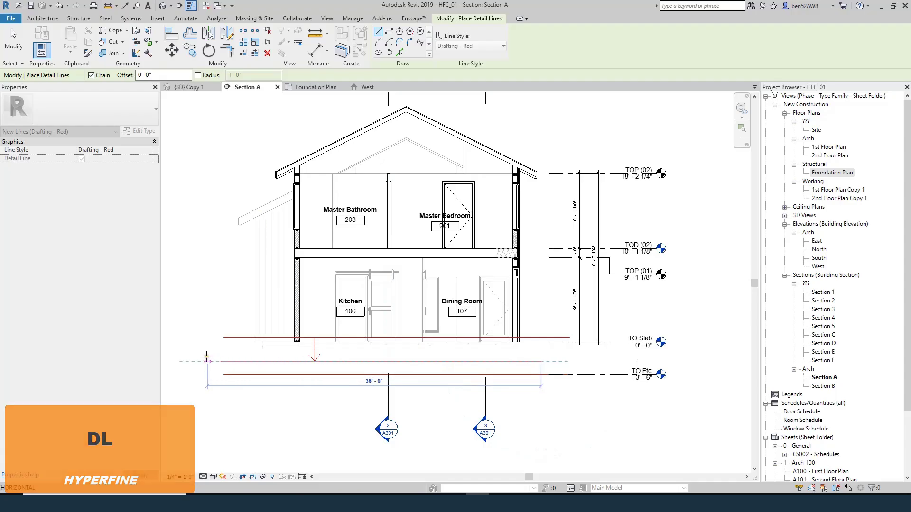
click(317, 362)
click(223, 361)
key(Escape)
key(Escape)
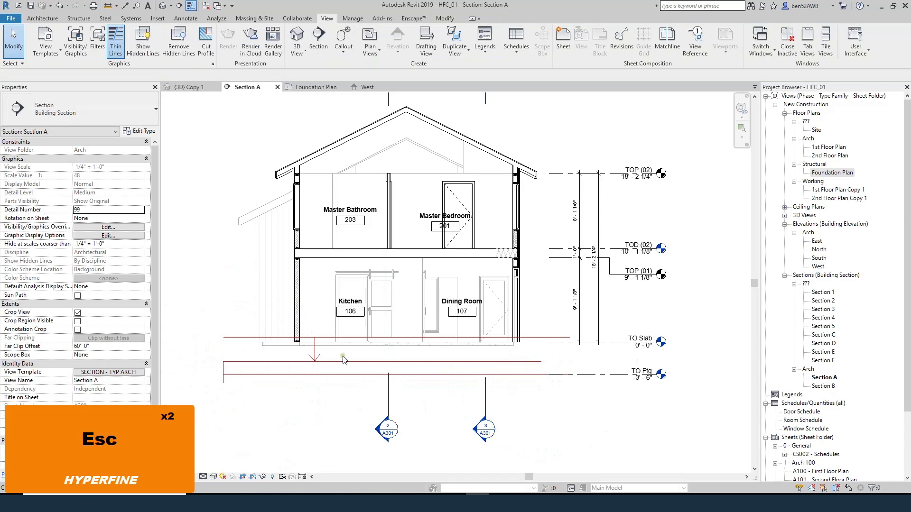
scroll(546, 369, up, 2)
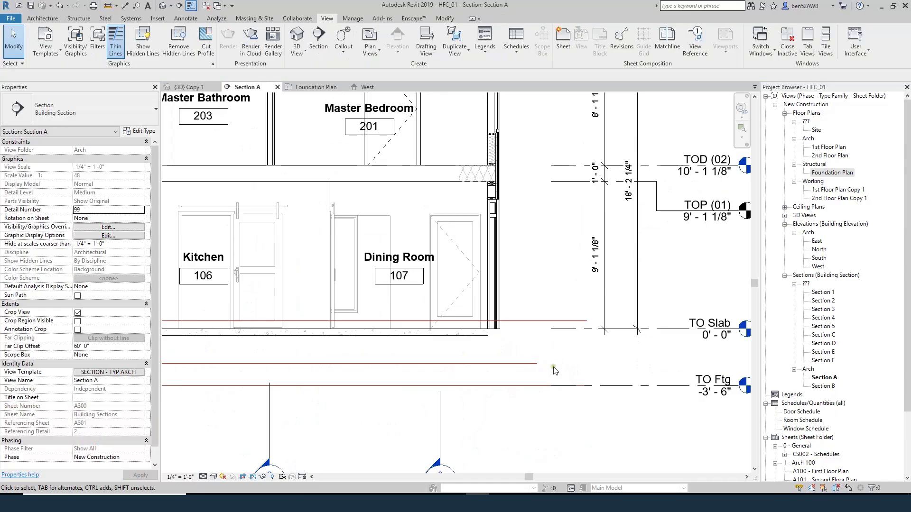
scroll(546, 369, down, 1)
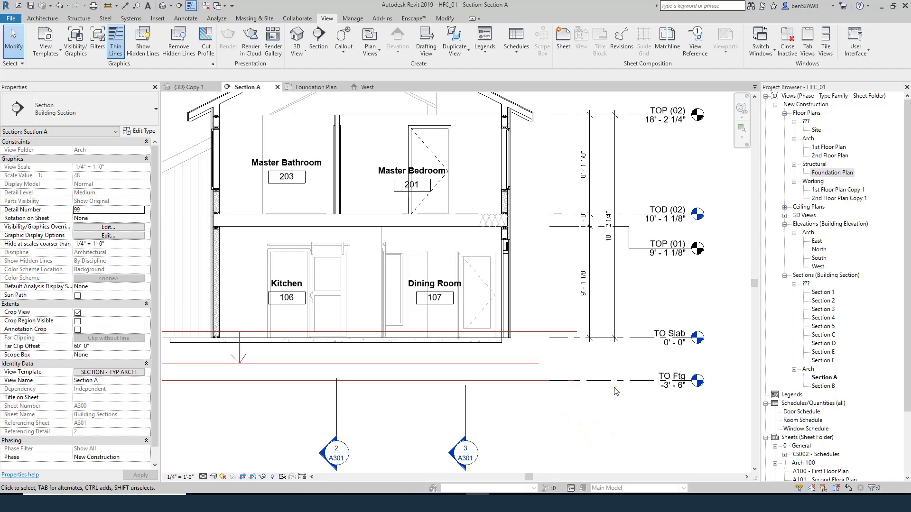
Set the middle detail line's temporary dimension to 2'-0" above the TO Ftg line.
key(d)
key(i)
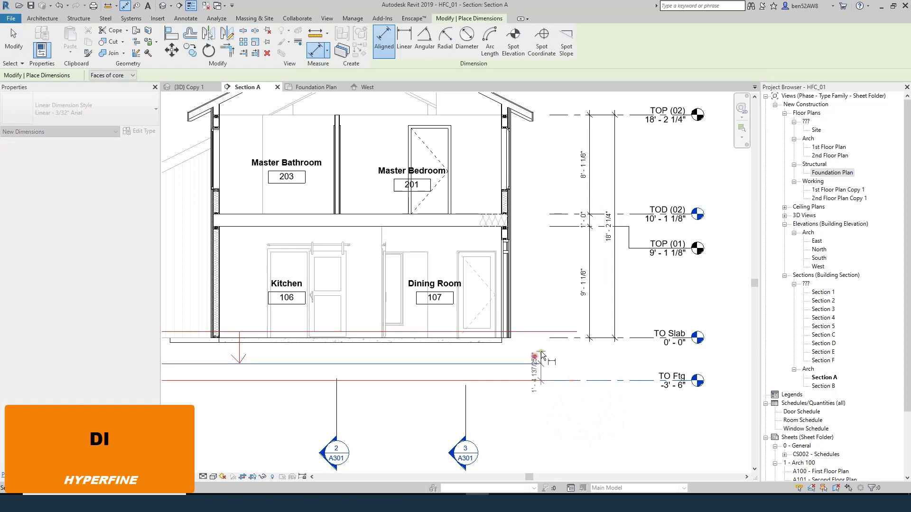
key(Escape)
key(Escape)
click(539, 380)
click(531, 373)
text(2)
key(Return)
key(Escape)
key(Escape)
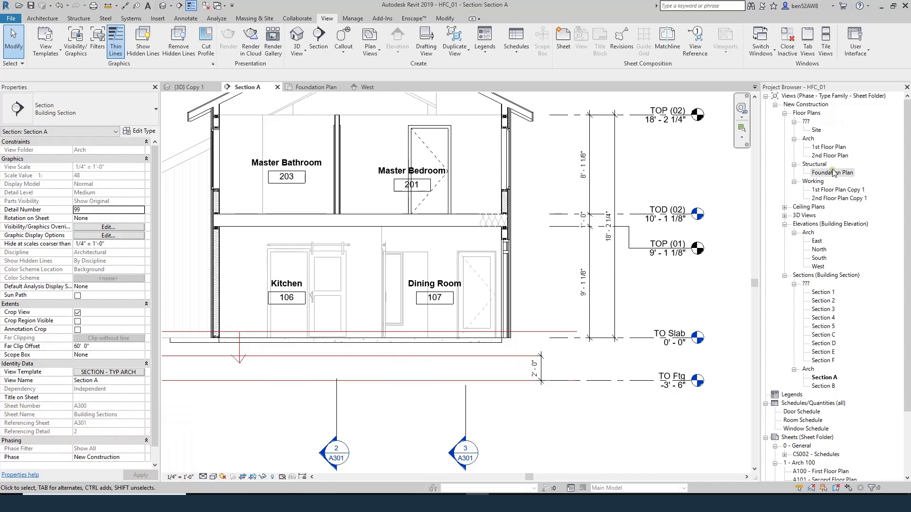
Open the Foundation Plan's View Range and set the cut plane to 2'-0" and adjust the top offset.
double_click(834, 172)
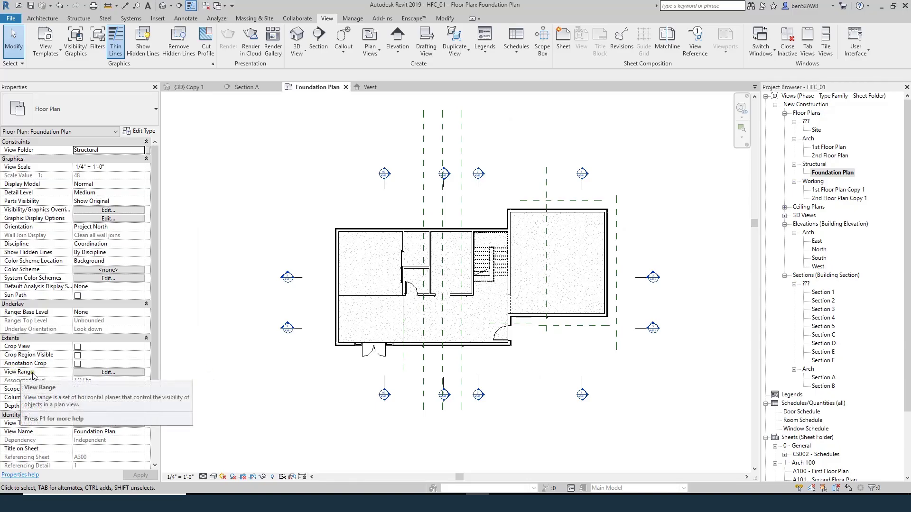
click(109, 372)
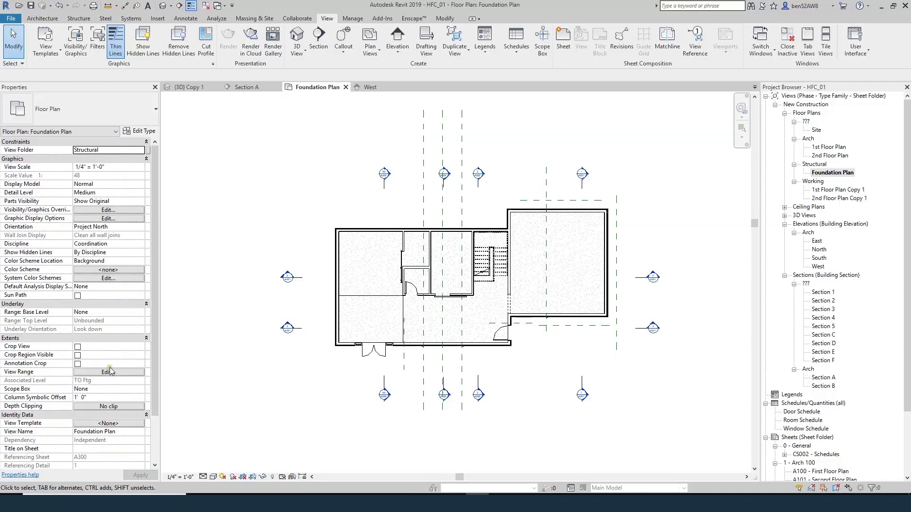
click(108, 373)
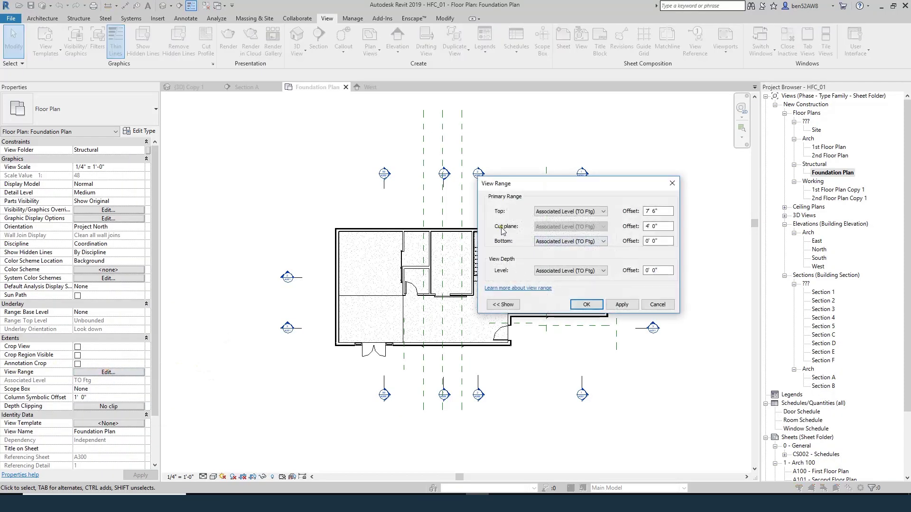
click(666, 227)
drag(666, 227, 587, 219)
text(2)
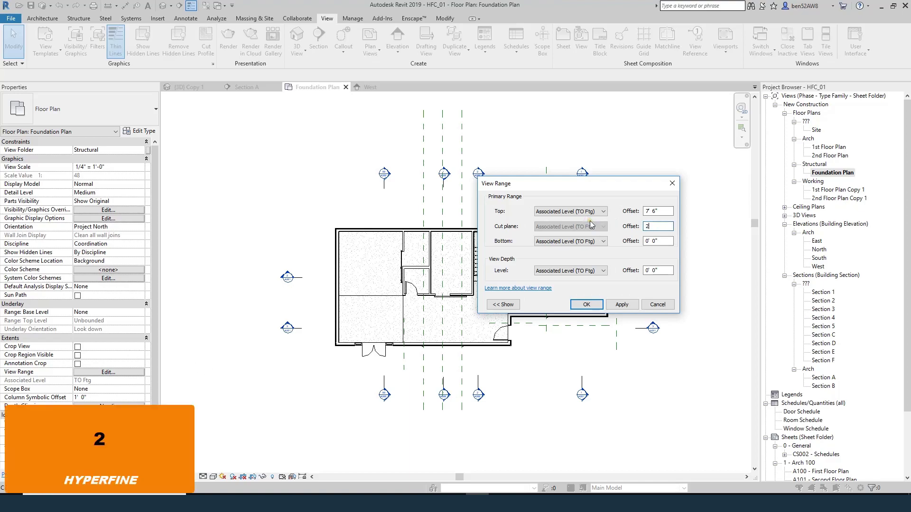
key(Tab)
drag(667, 211, 644, 212)
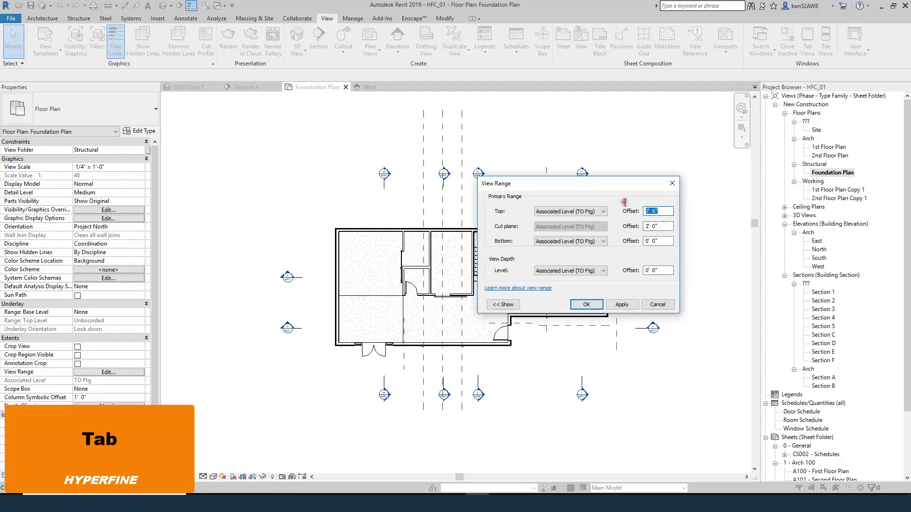
text(2')
key(Tab)
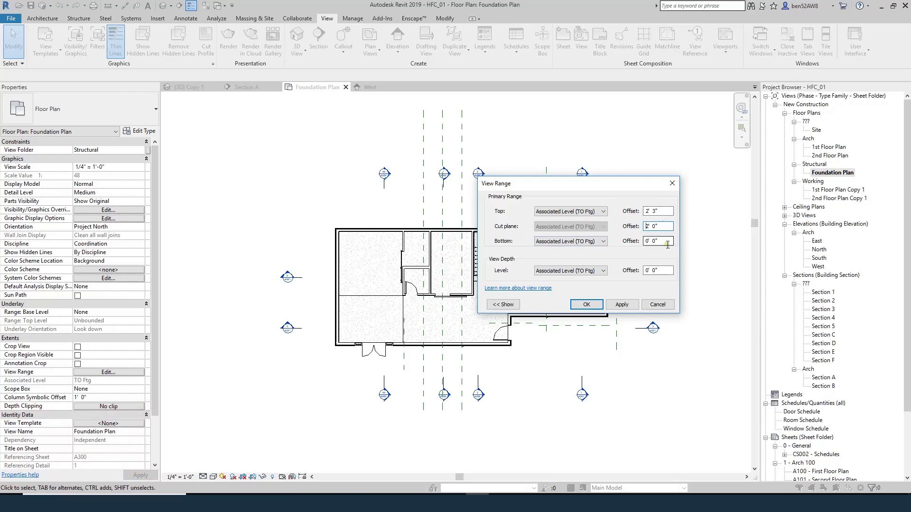
Set the view range's Bottom and View Depth to Unlimited and apply it.
click(603, 242)
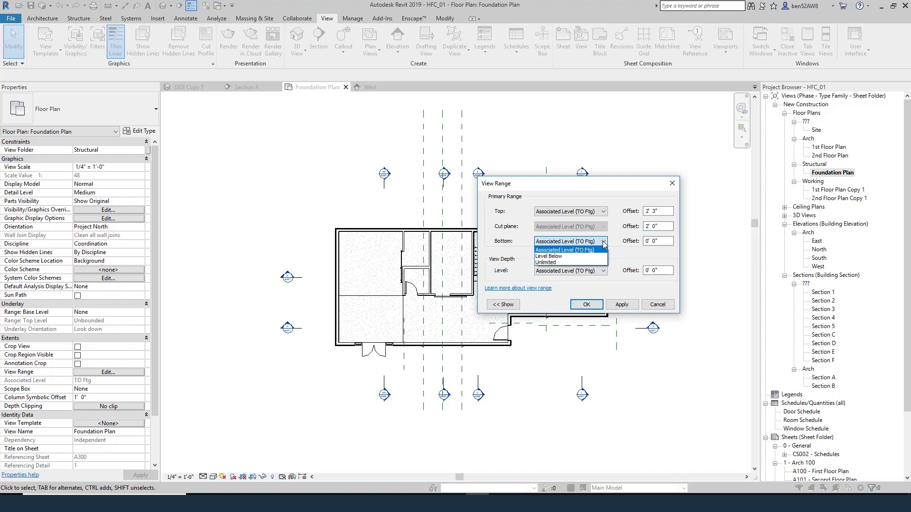
click(555, 264)
click(563, 270)
click(562, 290)
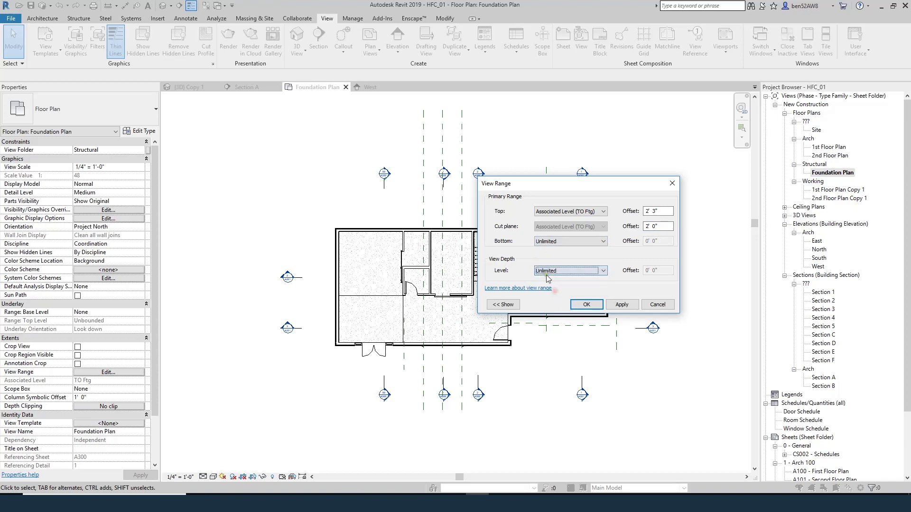
click(586, 305)
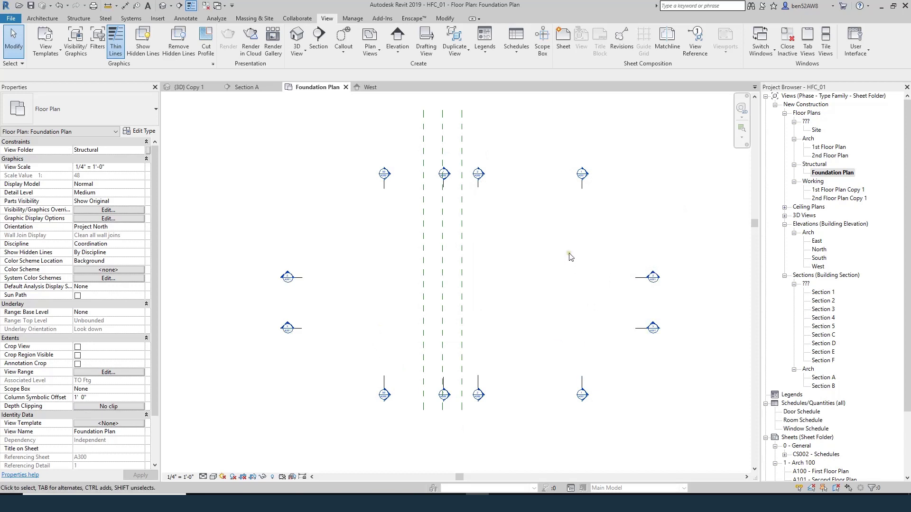
Hide the reference plane category in the Foundation Plan, then bring up the HFC_01_Baseline 3D view.
click(461, 273)
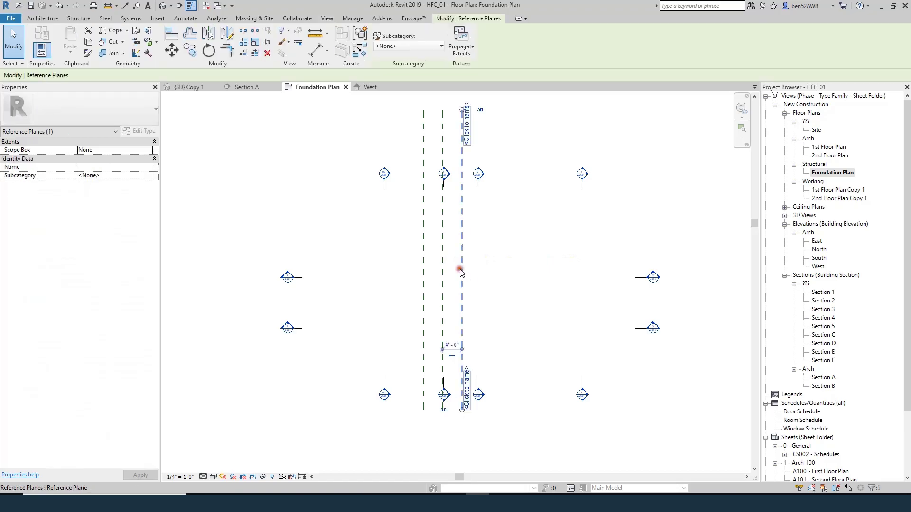
key(c)
key(h)
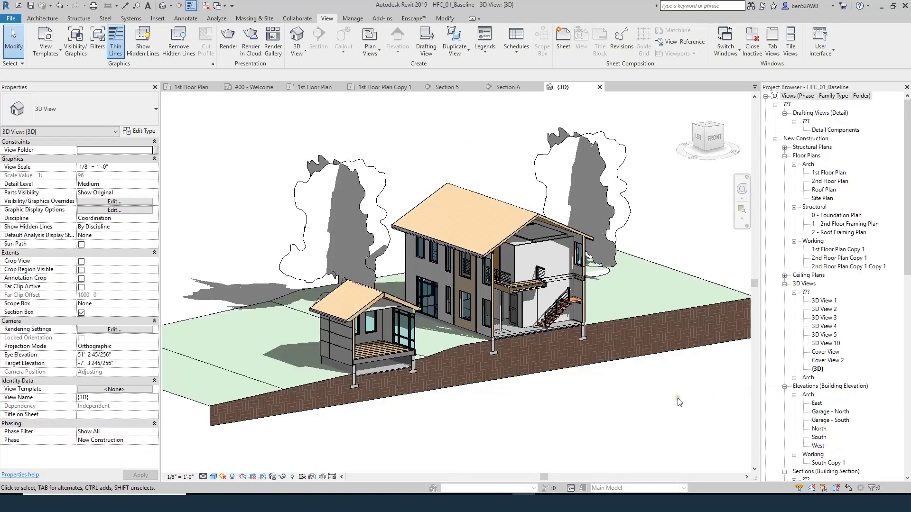
click(676, 401)
Orbit the house slightly, browse the course web page, then return to Revit's HFC_01 1st Floor Plan.
shift+middle_drag(596, 413, 607, 409)
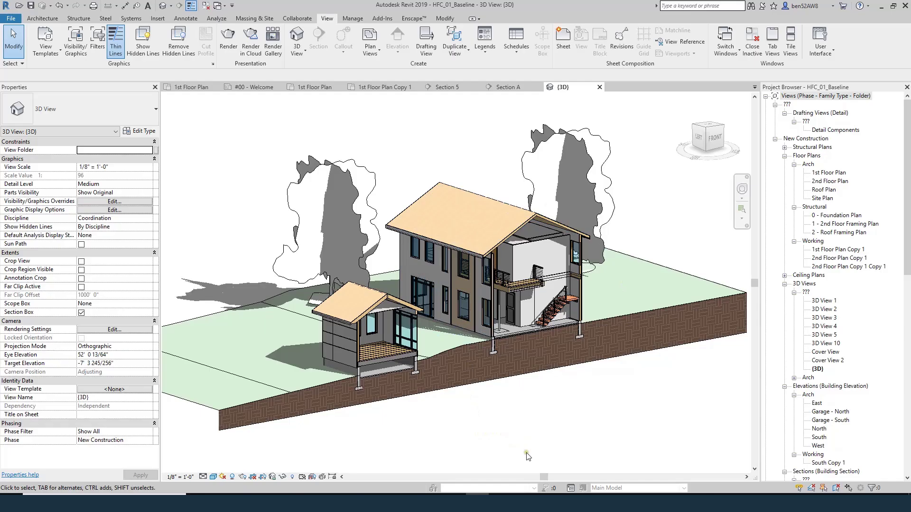
mouse_move(268, 503)
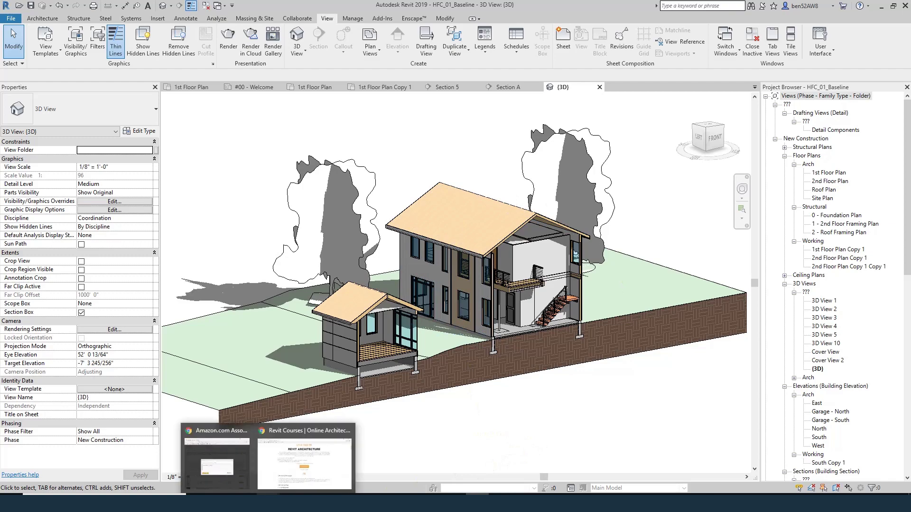
click(295, 431)
scroll(337, 232, down, 10)
scroll(338, 242, down, 5)
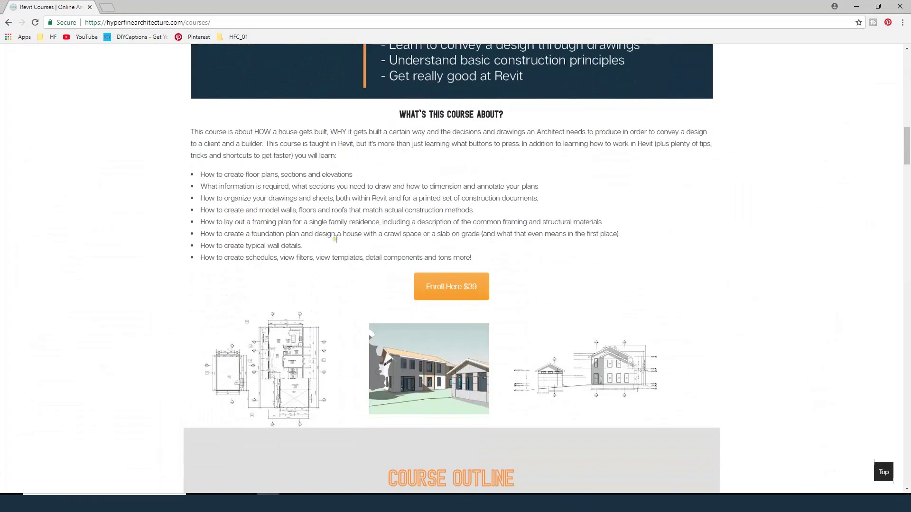
key(alt+Tab)
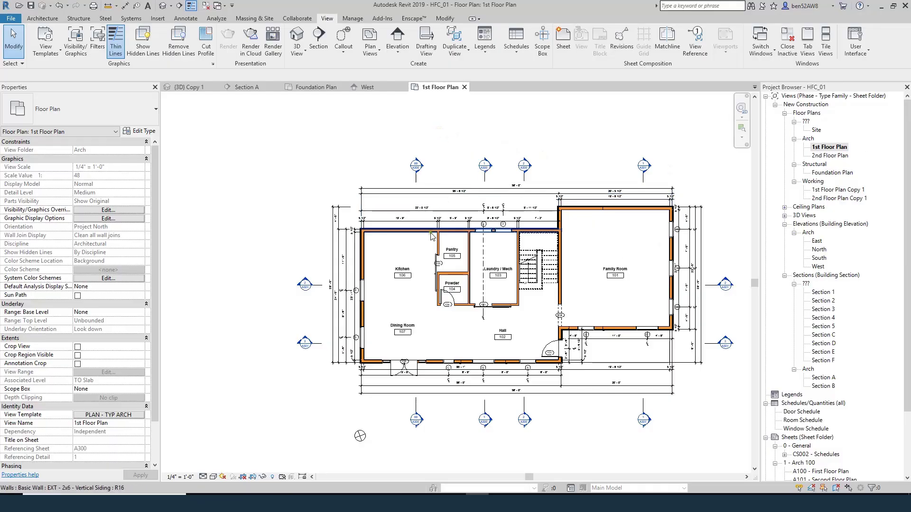
Draw a red Drafting detail line along the top exterior wall using DL.
scroll(415, 237, up, 3)
scroll(371, 203, down, 1)
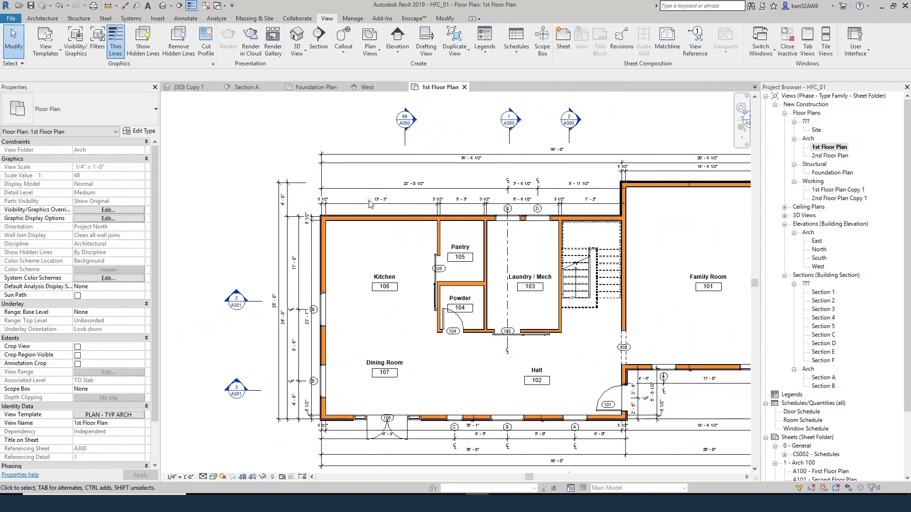
scroll(371, 209, up, 3)
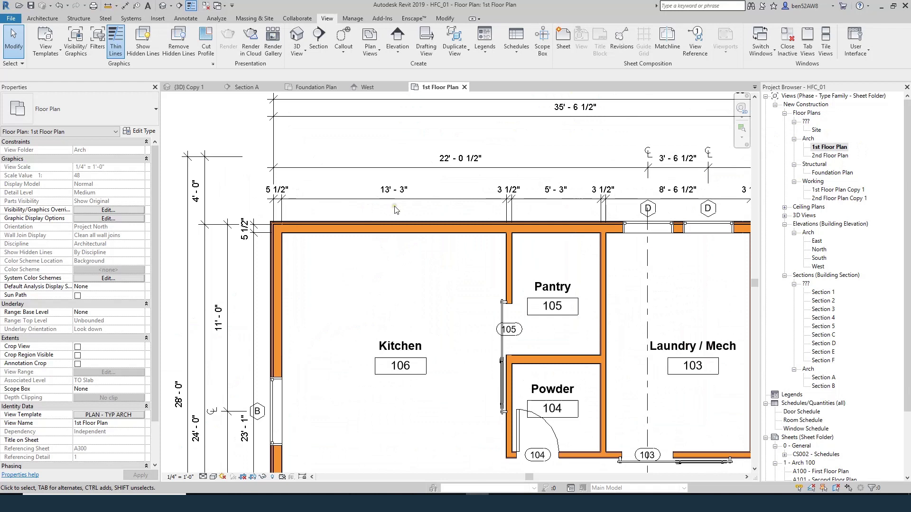
scroll(396, 209, up, 2)
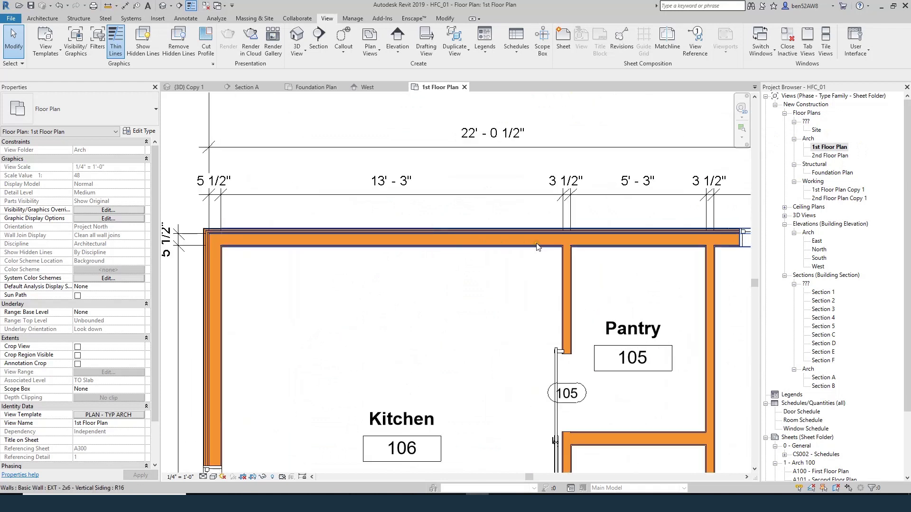
scroll(470, 266, up, 2)
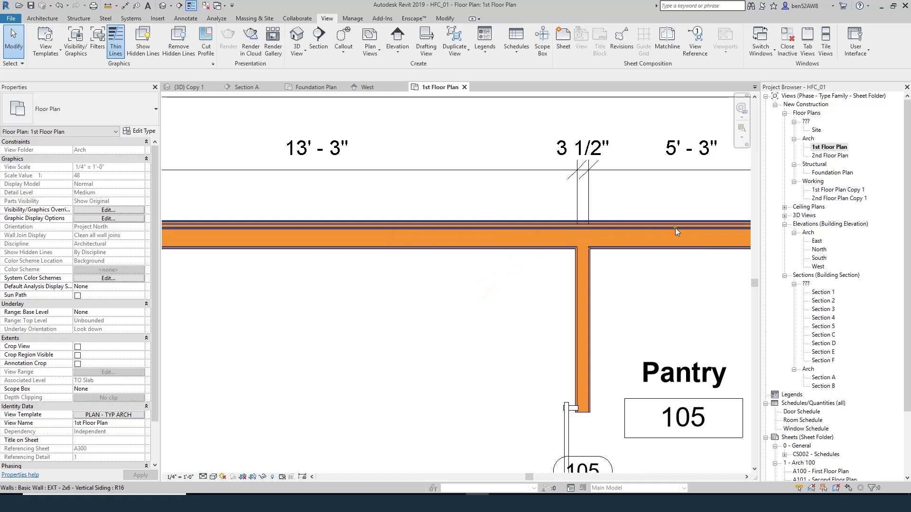
scroll(664, 229, down, 5)
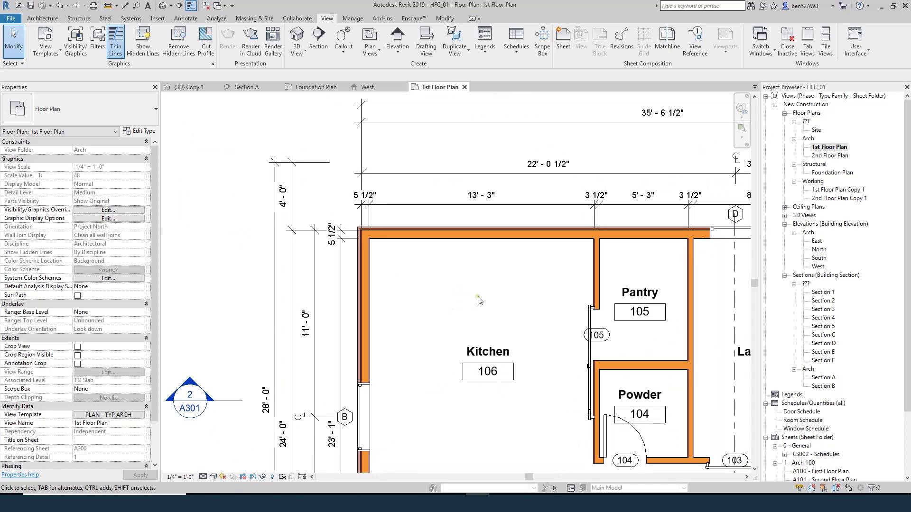
key(d)
key(l)
scroll(579, 252, up, 6)
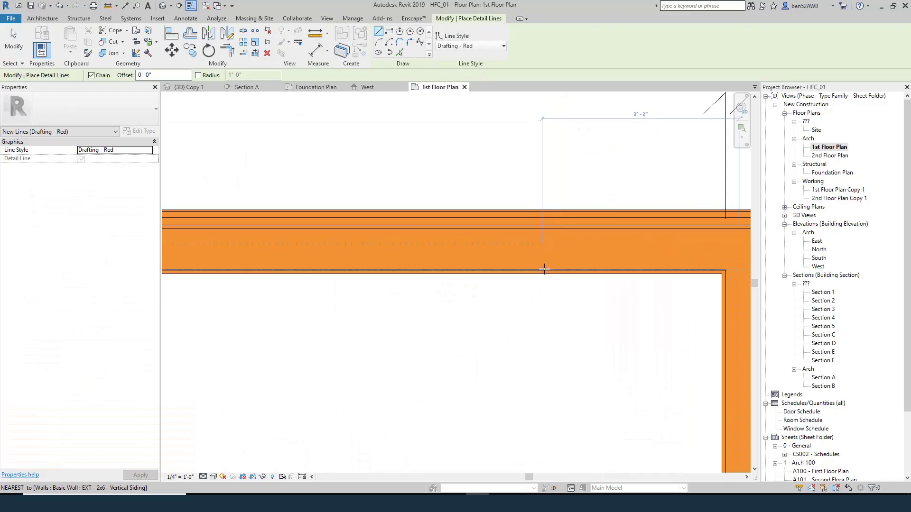
click(549, 228)
scroll(549, 228, down, 4)
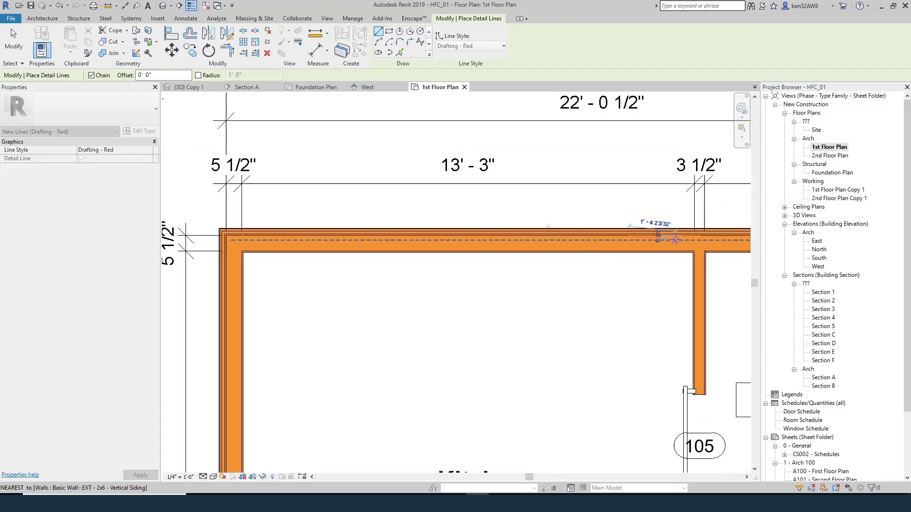
click(295, 237)
key(Escape)
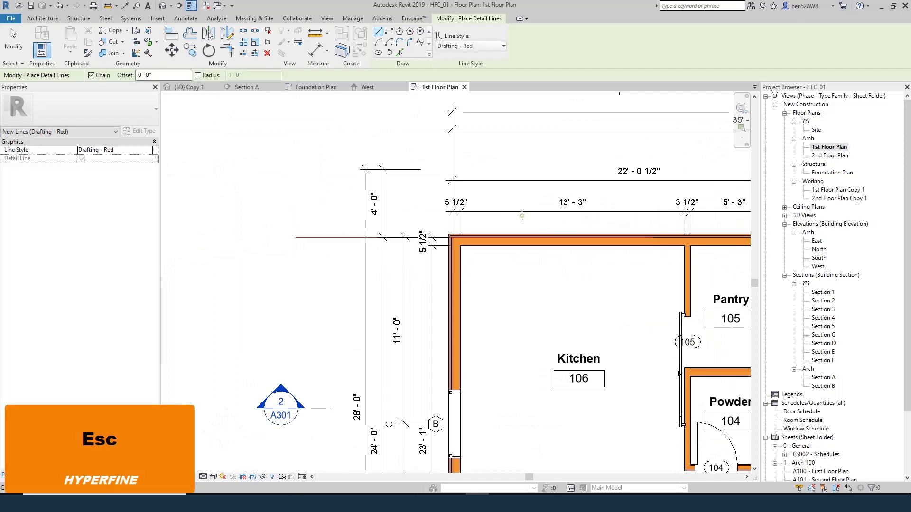
Trace the remaining wall corners near the dining room and door 101 with red detail lines.
scroll(460, 249, up, 6)
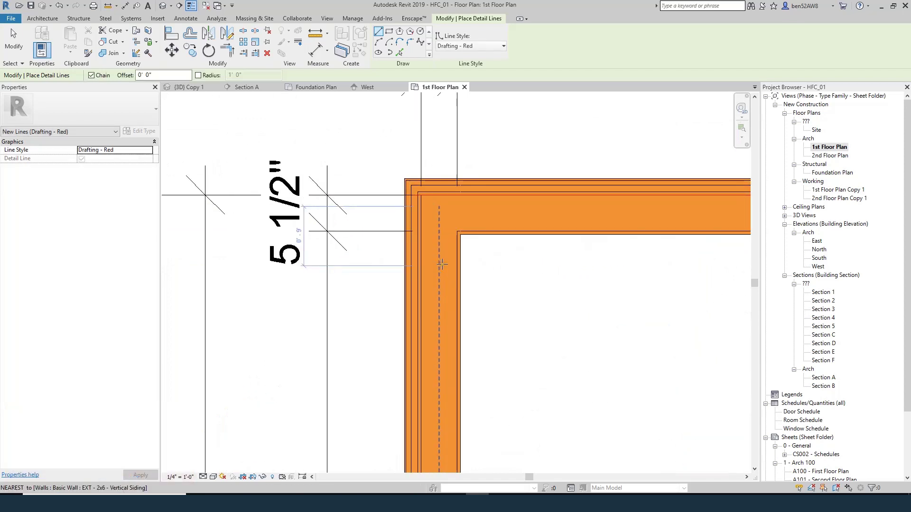
click(422, 239)
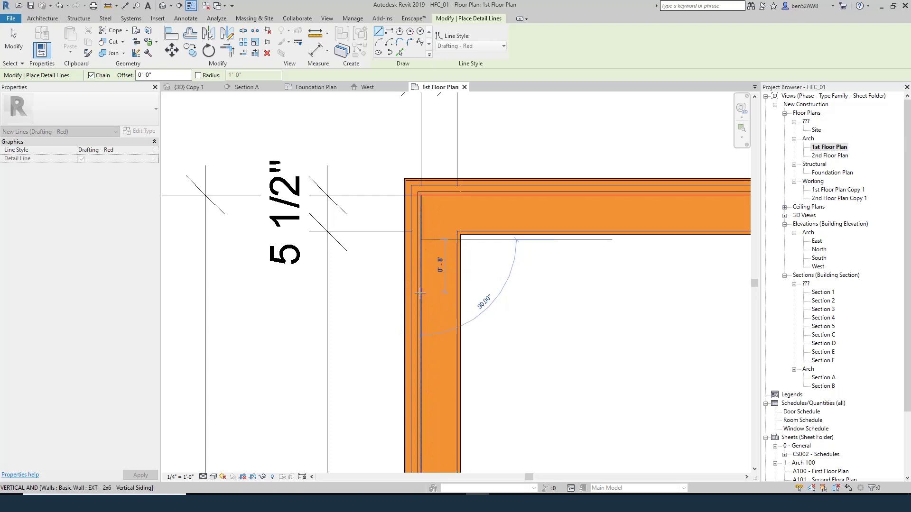
scroll(419, 239, down, 2)
scroll(420, 238, down, 4)
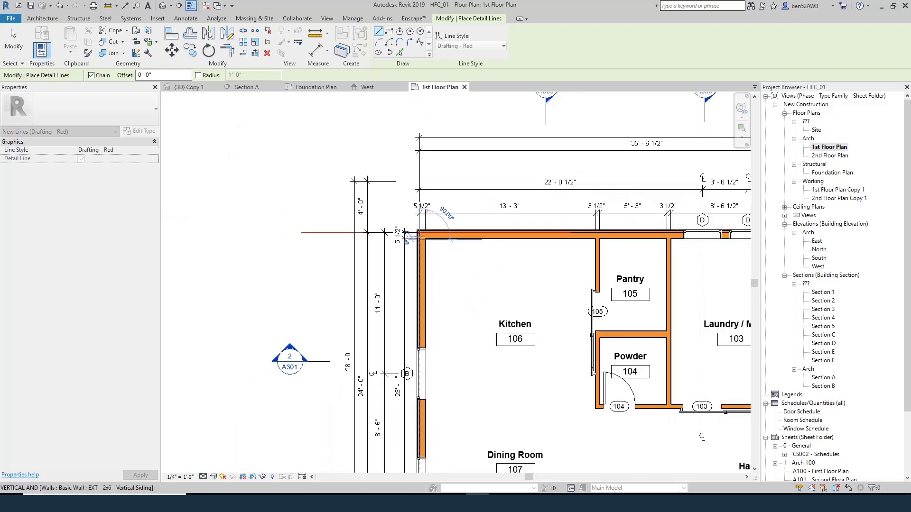
scroll(393, 393, up, 4)
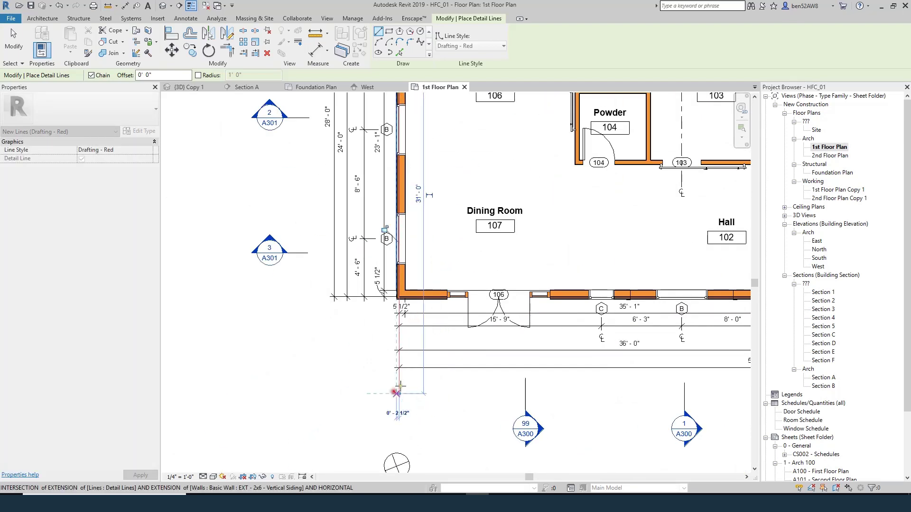
key(Escape)
key(Escape)
scroll(430, 308, up, 3)
scroll(396, 295, up, 3)
click(396, 295)
scroll(396, 295, down, 5)
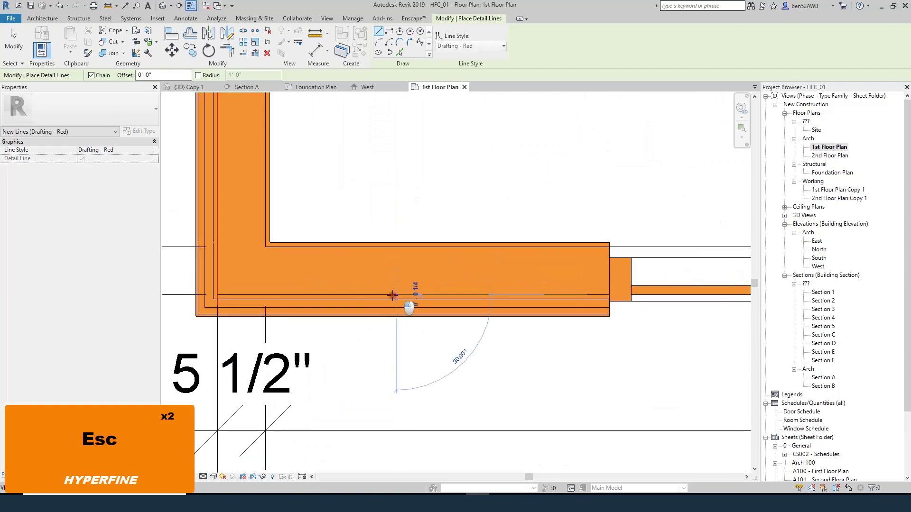
scroll(585, 277, up, 4)
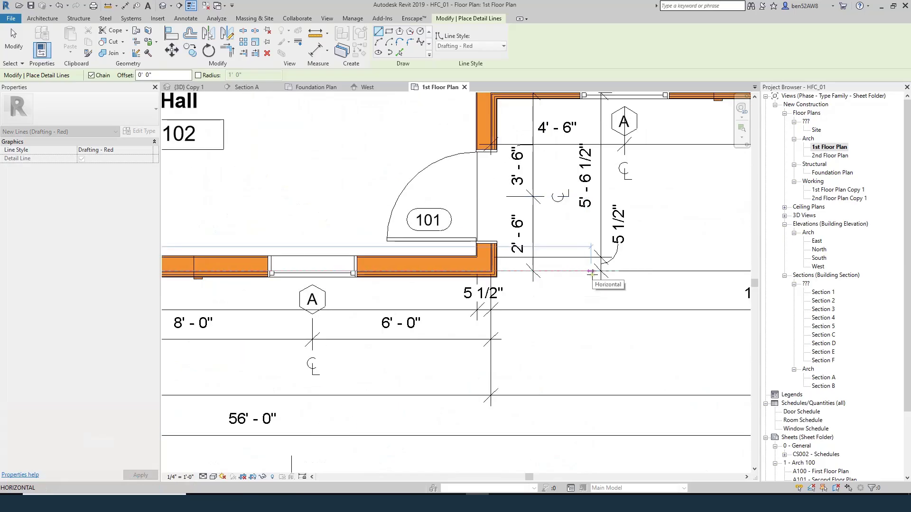
key(Escape)
key(Escape)
key(Escape)
scroll(522, 294, up, 3)
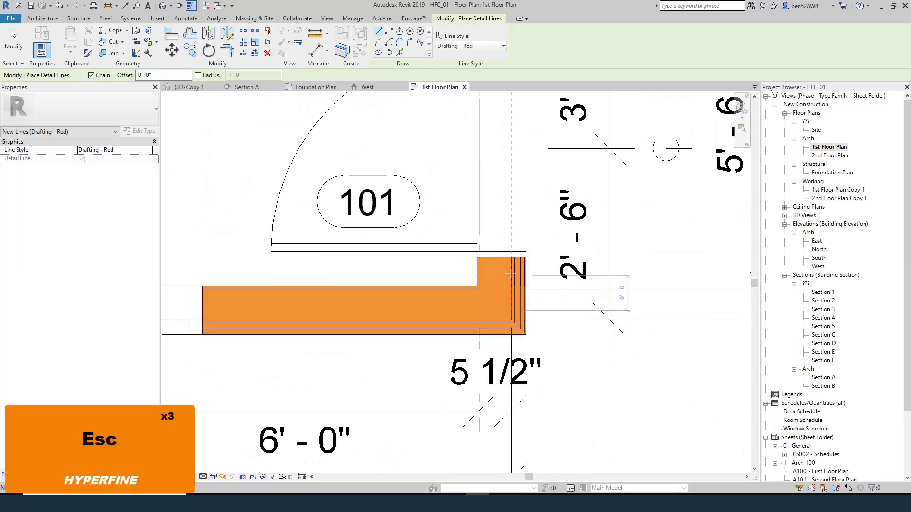
click(510, 287)
scroll(509, 285, down, 3)
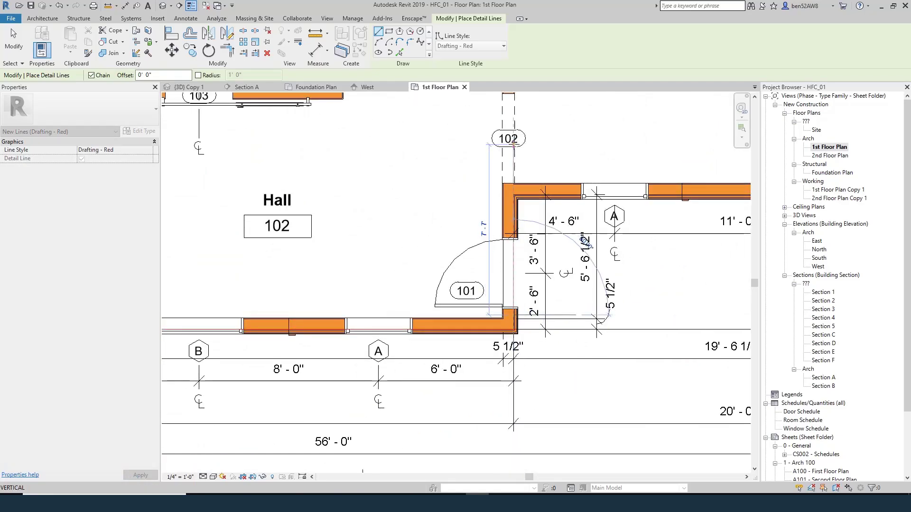
key(Escape)
key(Escape)
key(Escape)
key(Escape)
key(Escape)
scroll(610, 358, down, 4)
Window-select the plan's left half and filter it down to Lines (Drafting - Red) only.
drag(280, 139, 624, 409)
key(f)
key(f)
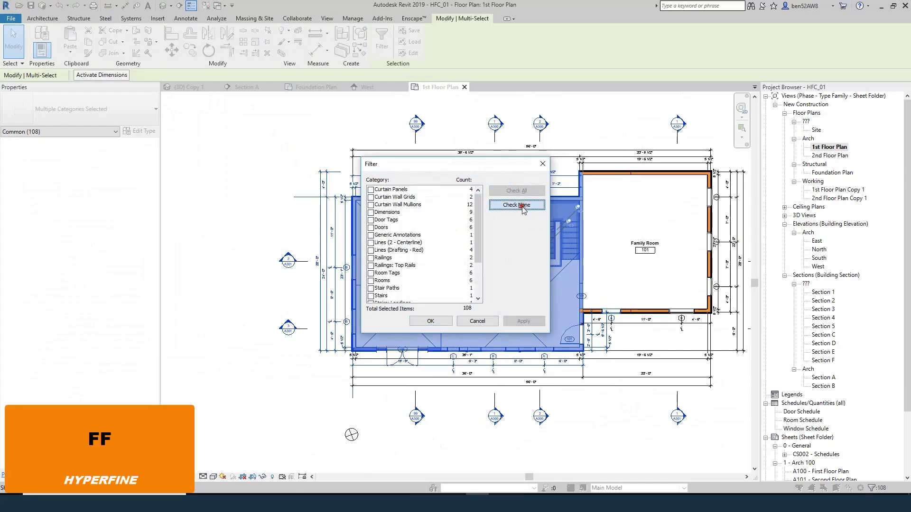
click(523, 209)
click(371, 251)
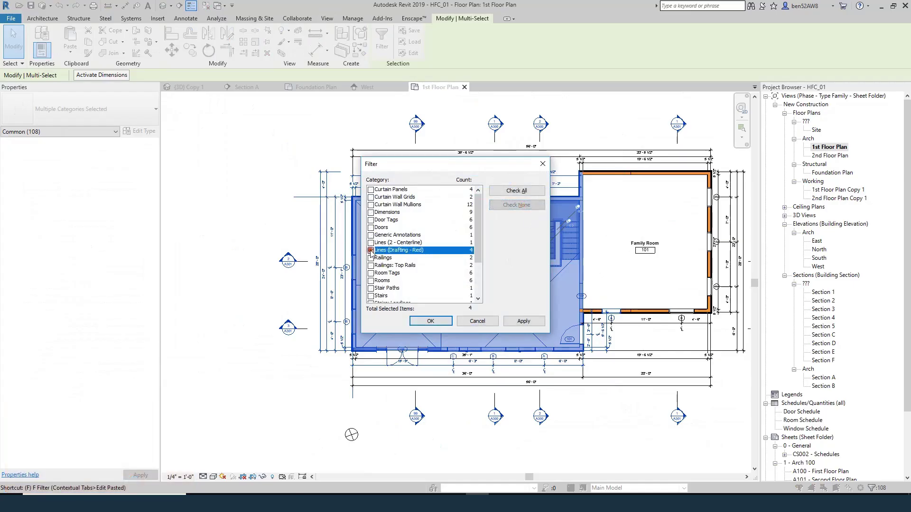
Cut the four red lines and paste them aligned into the Foundation Plan.
click(431, 323)
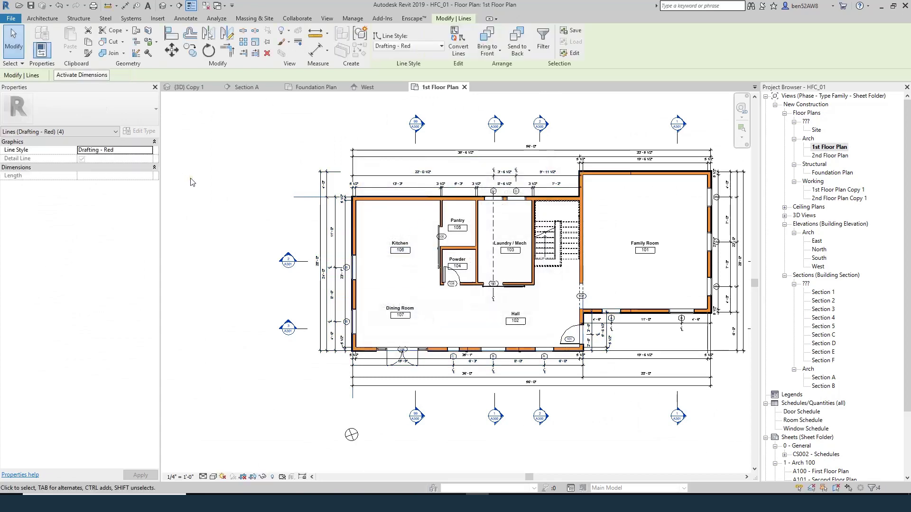
key(ctrl+x)
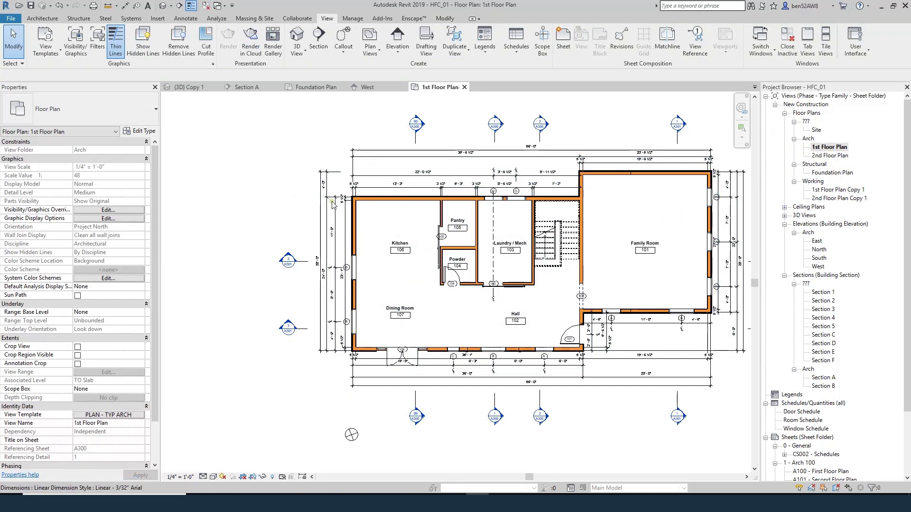
double_click(832, 173)
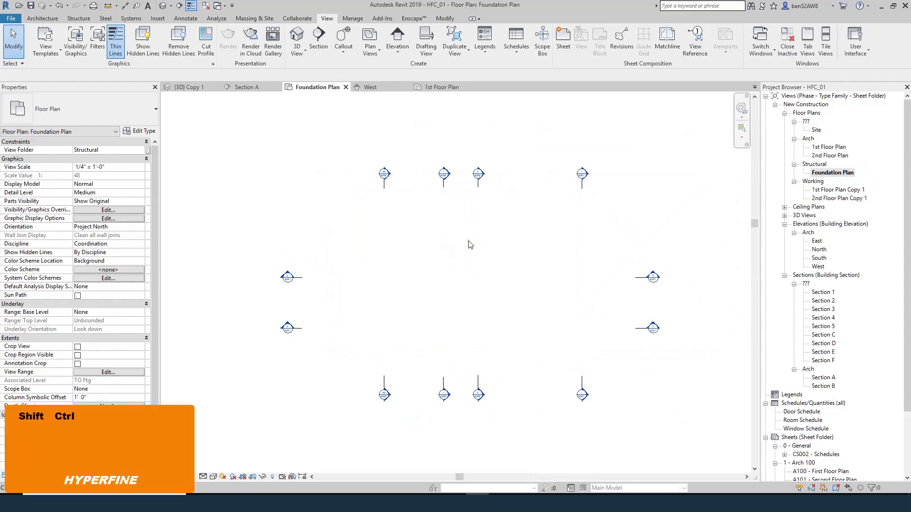
key(ctrl+shift+v)
click(335, 191)
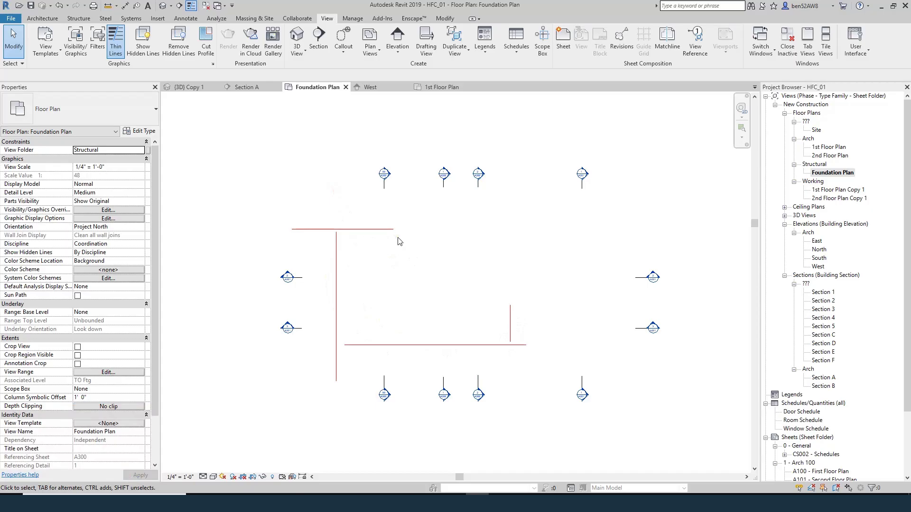
Start a wall chain along the top red line, flipped to the correct side.
key(w)
key(a)
scroll(375, 252, up, 3)
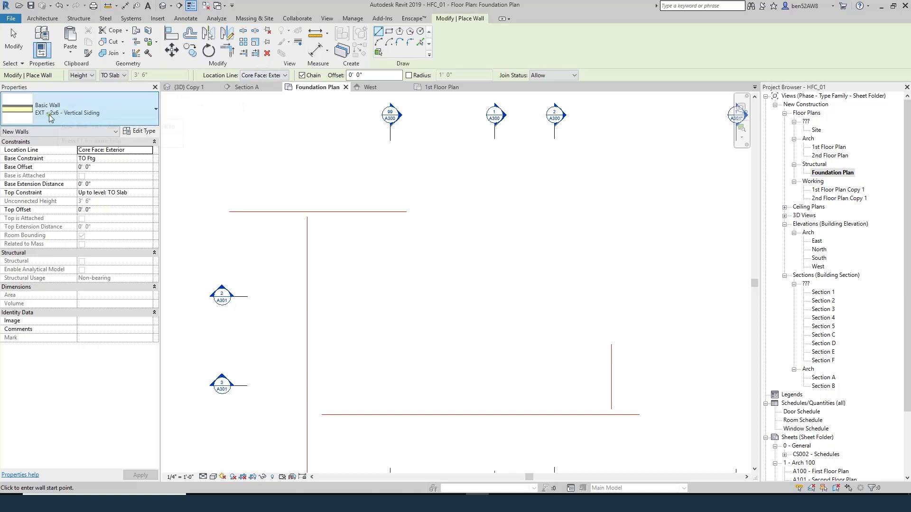
click(406, 212)
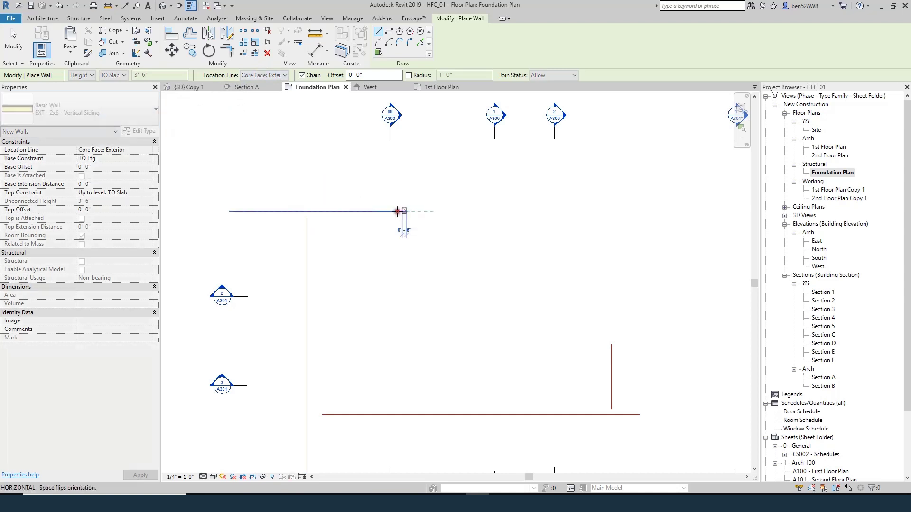
key(space)
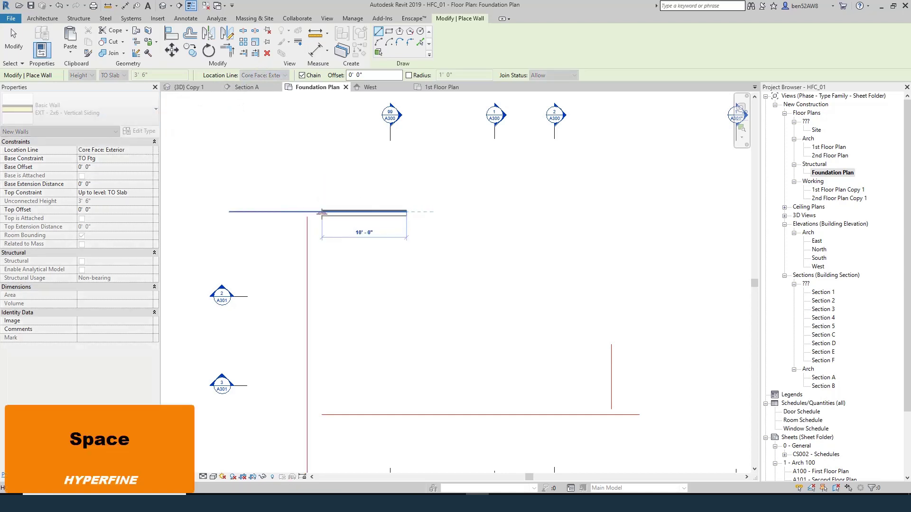
scroll(322, 214, up, 5)
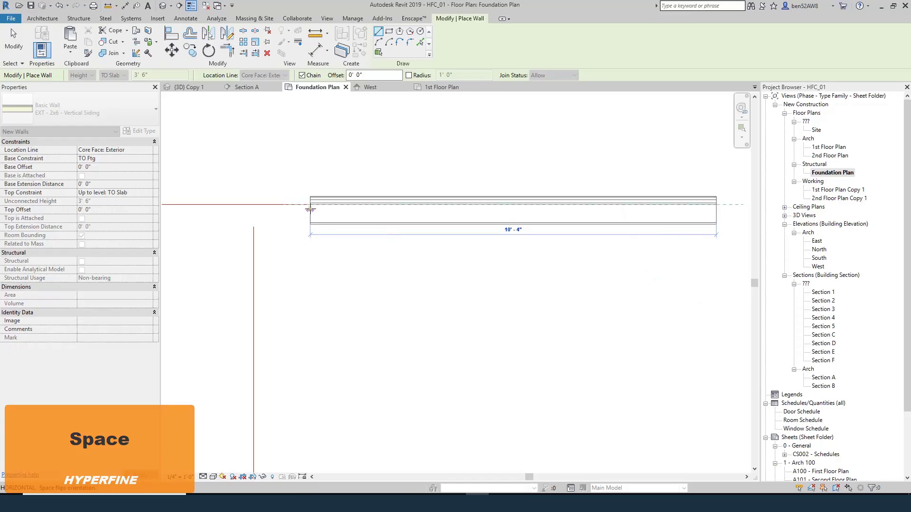
key(space)
key(space)
key(space)
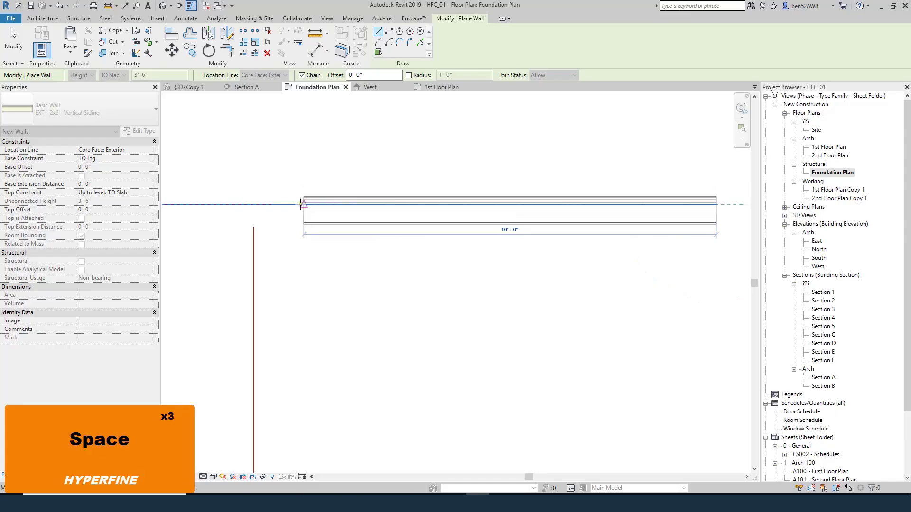
click(279, 198)
Continue the wall down the left side, along the bottom, and up a short right return.
scroll(278, 199, down, 6)
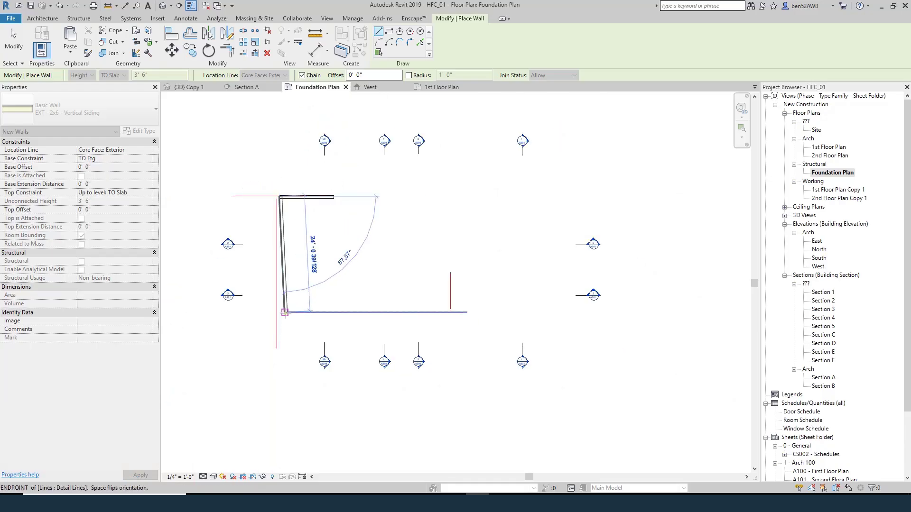
click(278, 305)
click(434, 304)
click(437, 276)
key(Escape)
key(Escape)
scroll(460, 297, up, 8)
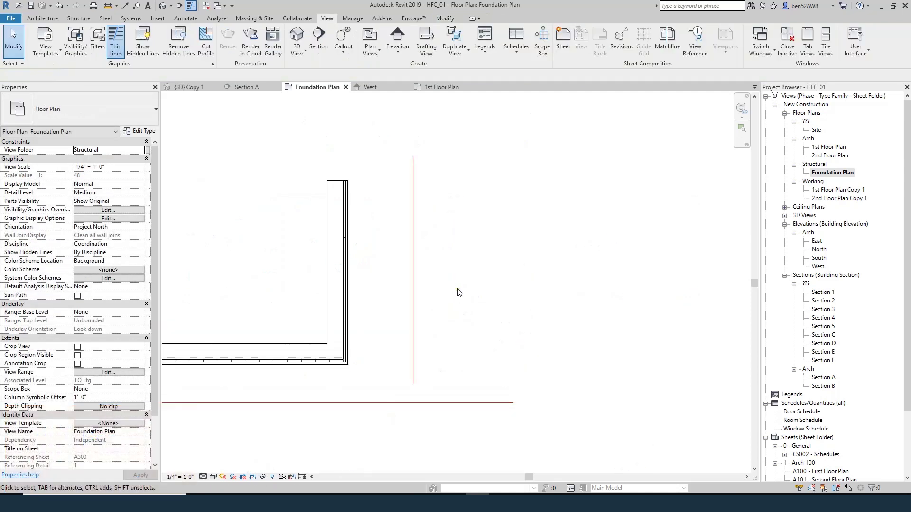
Align the right wall's face to the right red reference line with AL.
key(a)
key(l)
click(413, 278)
key(Tab)
click(341, 265)
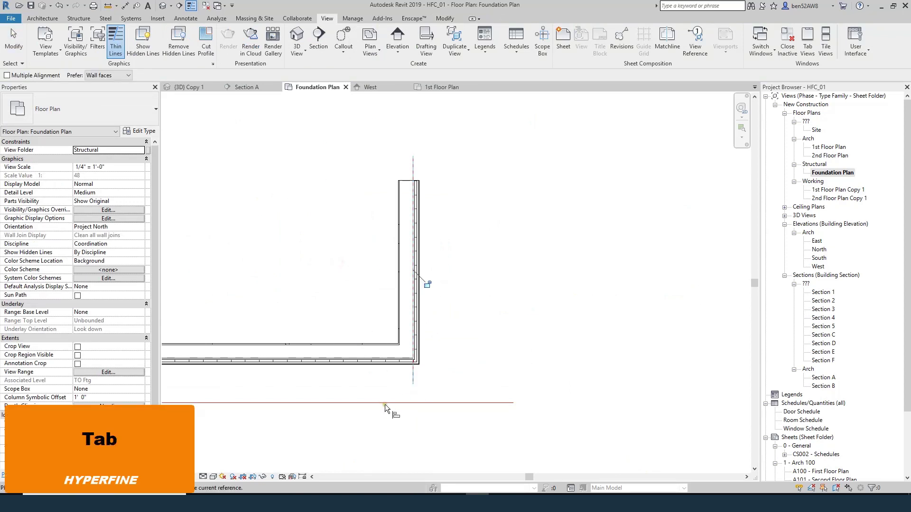
key(Tab)
click(371, 384)
scroll(405, 379, down, 2)
scroll(495, 359, up, 4)
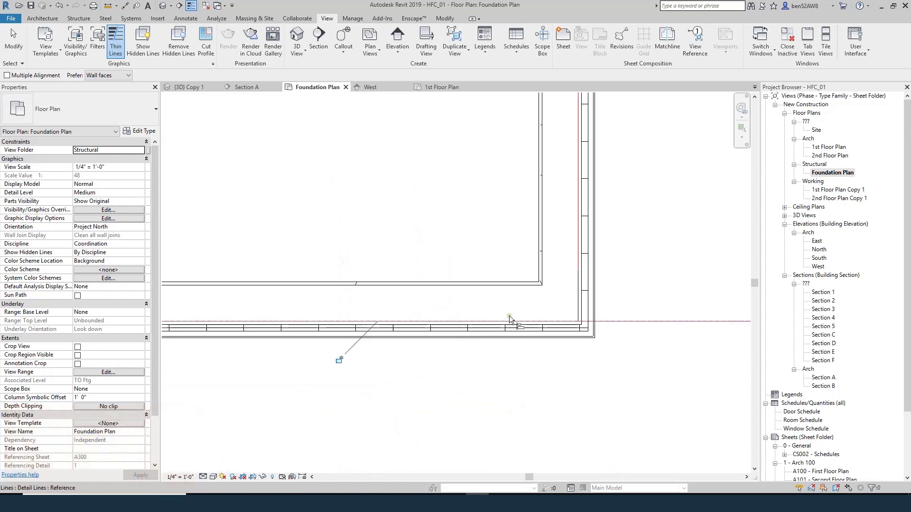
Align the bottom and left walls to their red lines, then select the wall chain.
click(496, 322)
scroll(647, 366, down, 3)
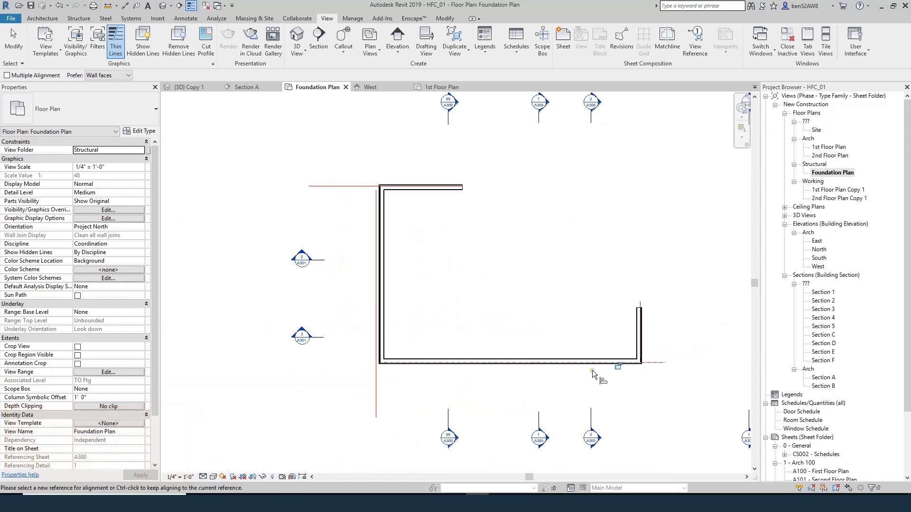
scroll(362, 361, up, 3)
click(368, 350)
scroll(375, 334, up, 3)
key(Tab)
key(Tab)
key(Tab)
click(396, 332)
scroll(403, 342, down, 3)
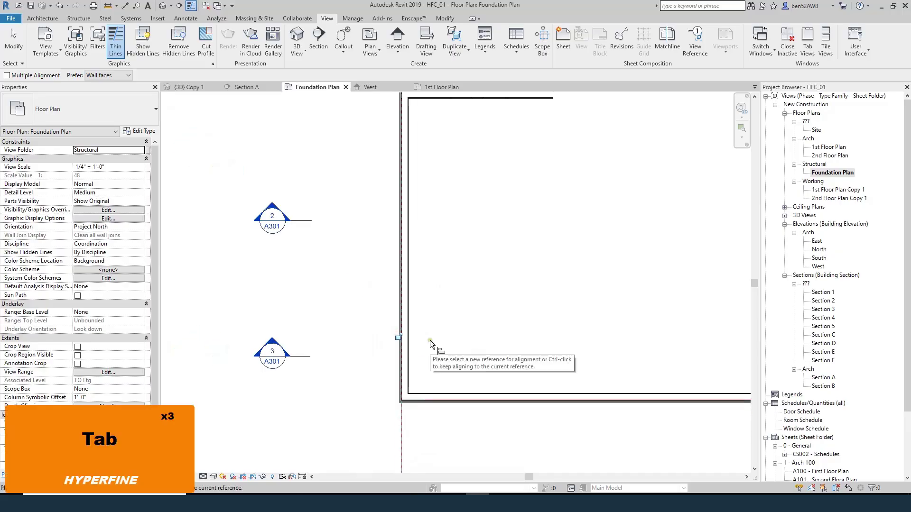
scroll(430, 340, down, 3)
key(Escape)
key(Escape)
scroll(465, 251, up, 3)
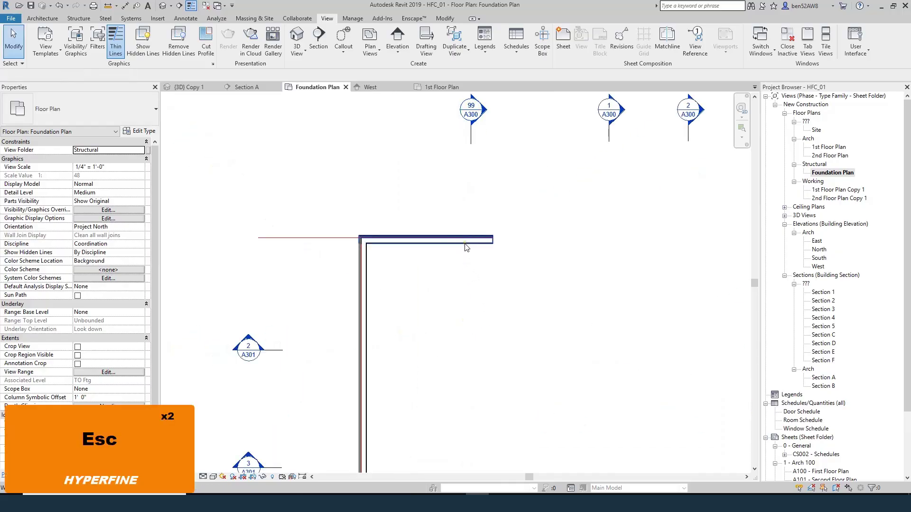
key(Tab)
click(466, 246)
scroll(466, 246, down, 3)
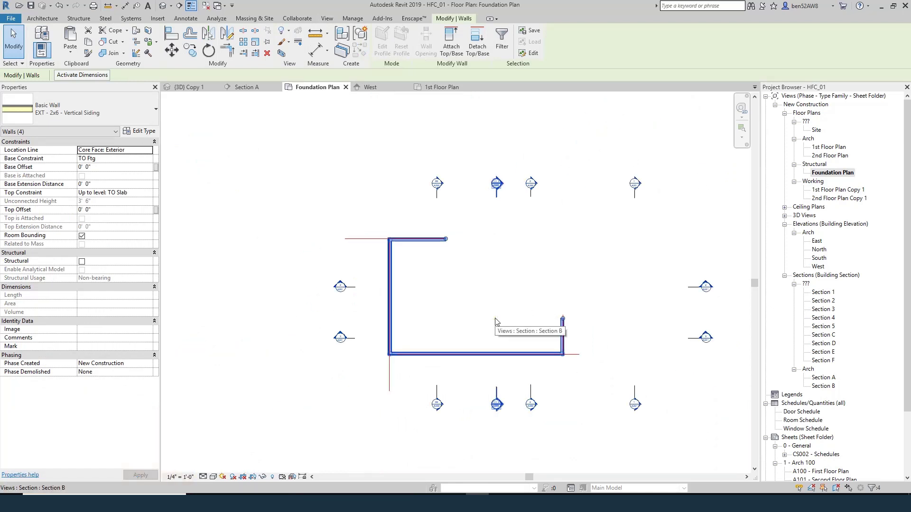
Duplicate the wall type as FDN - 8" Conc and open its structure layers.
key(e)
key(t)
click(367, 147)
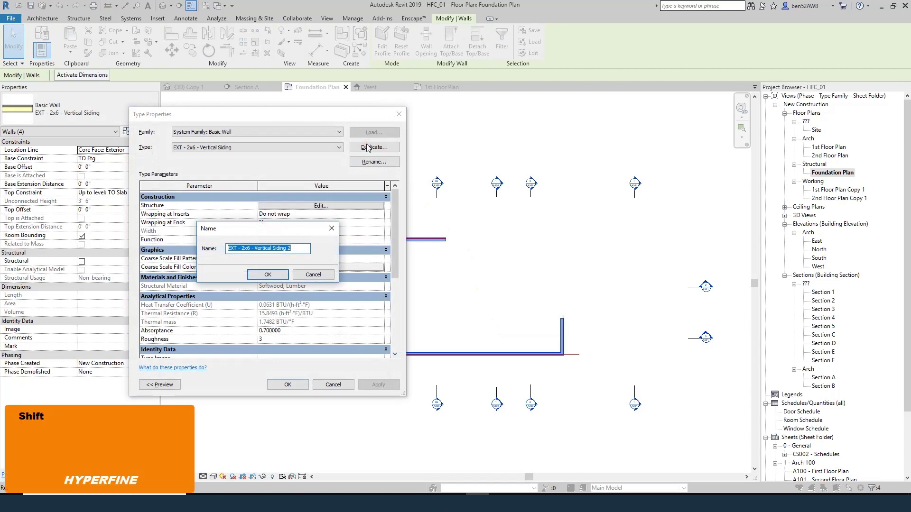
text(FDN - )
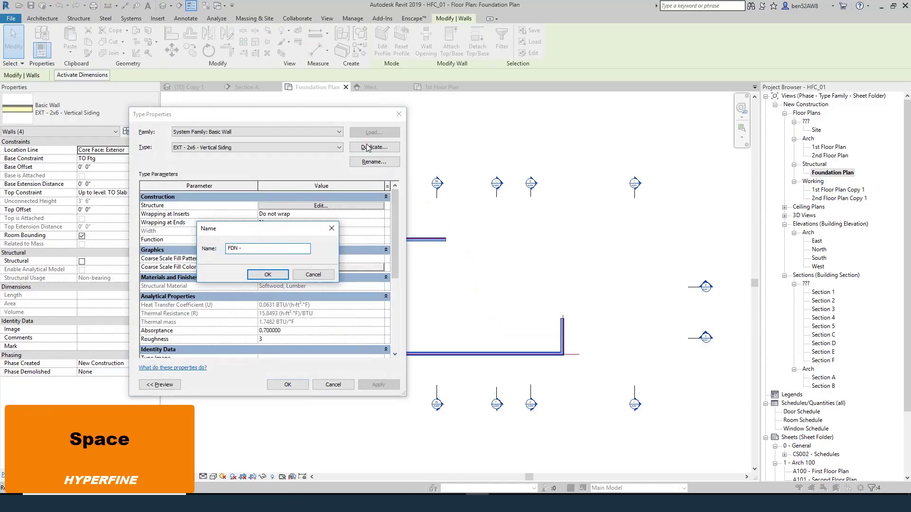
text(8" Conc)
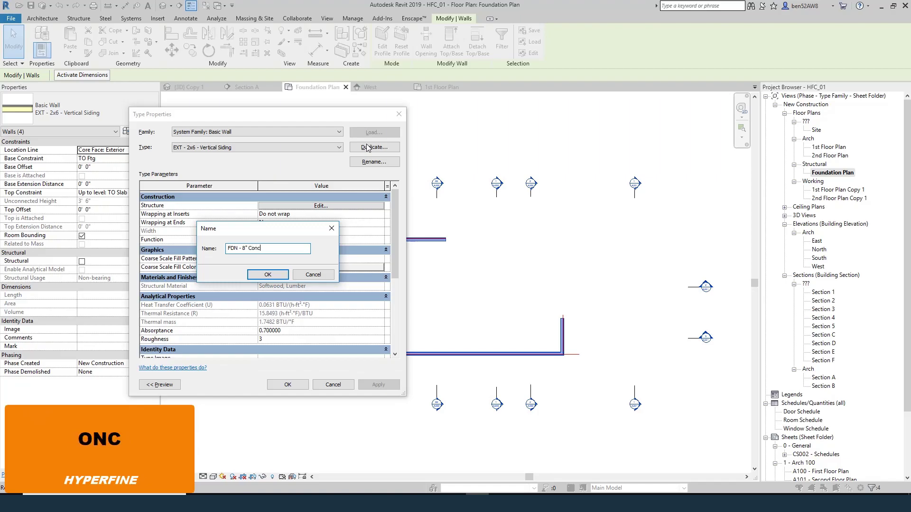
key(Return)
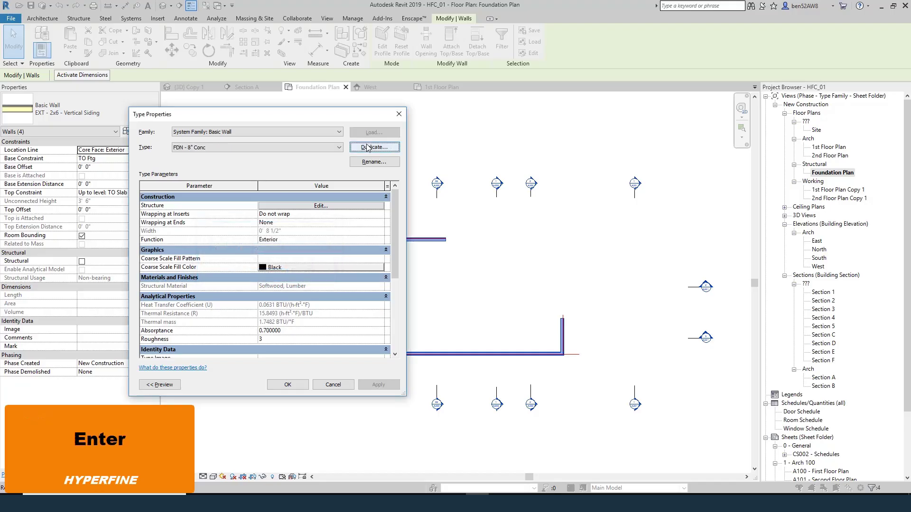
click(313, 205)
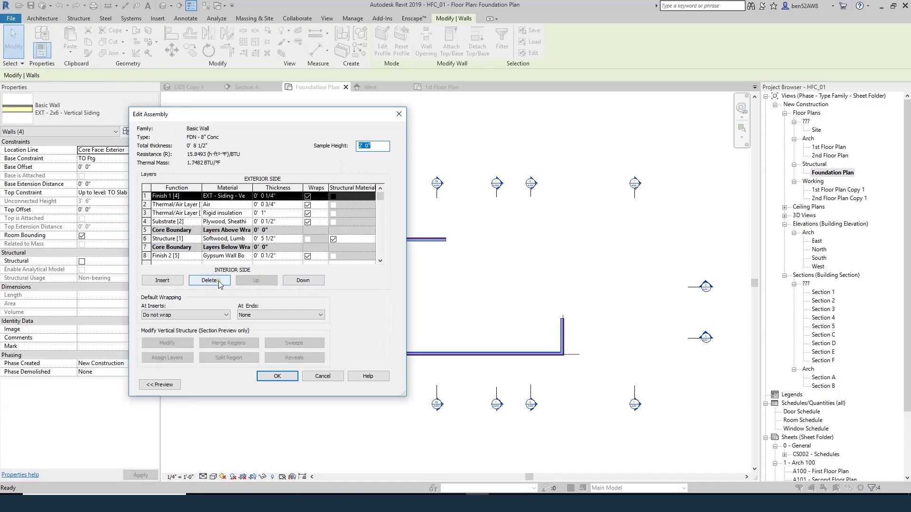
Delete the finish, air, substrate and interior layers, leaving only the structure layer.
click(210, 281)
click(211, 281)
click(216, 282)
click(217, 282)
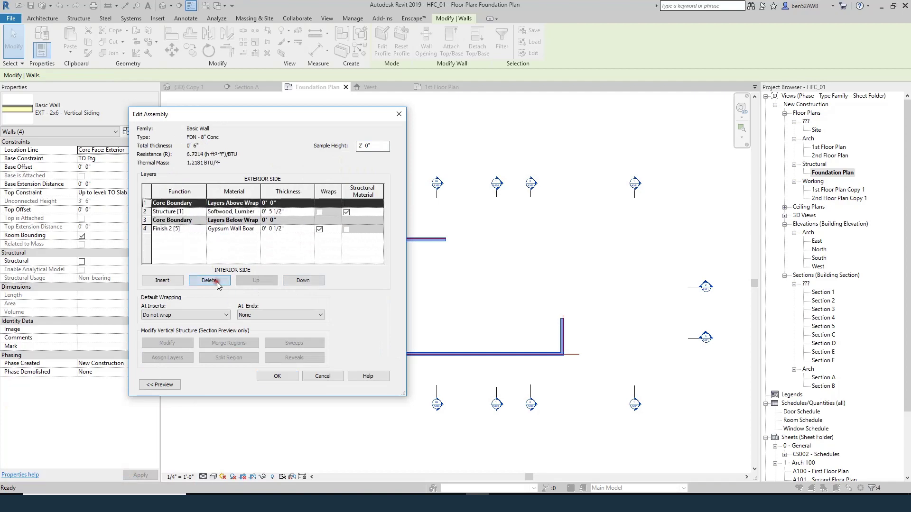
click(147, 229)
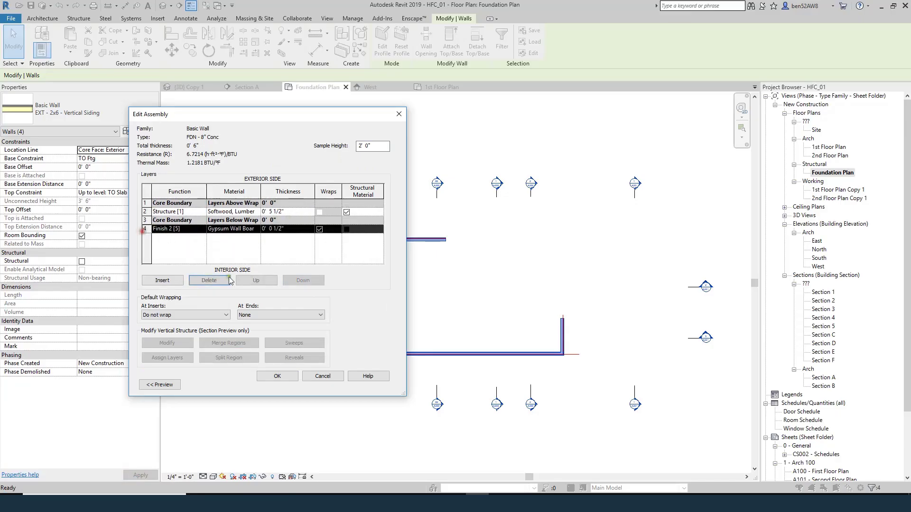
click(210, 280)
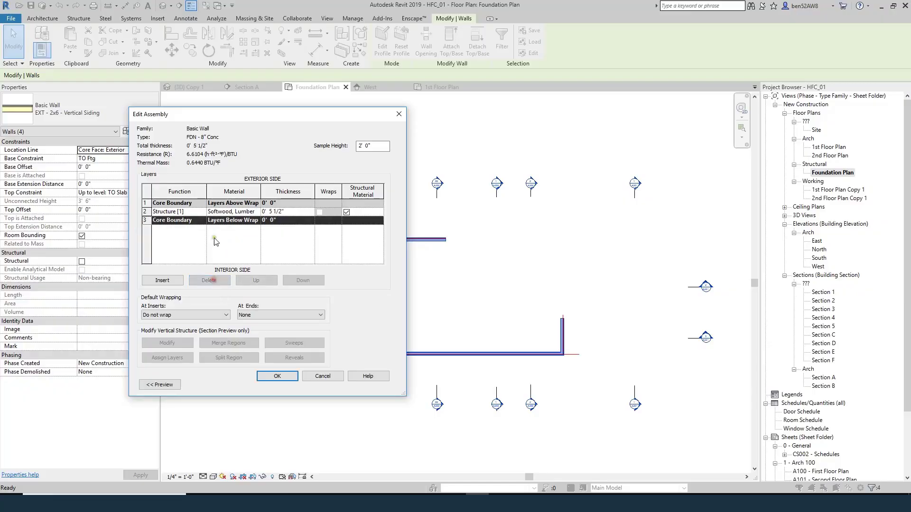
Set the structure layer's material to Concrete, Cast-in-Place gray.
click(257, 214)
click(258, 212)
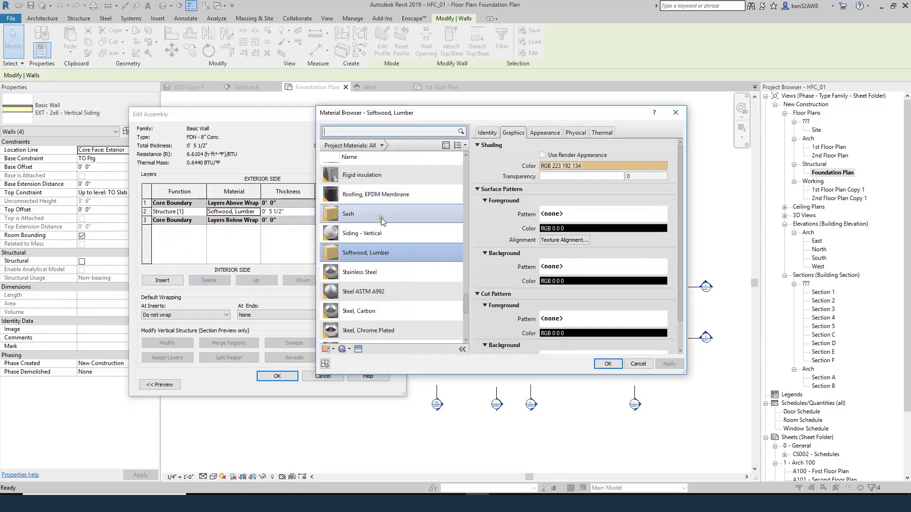
scroll(383, 222, up, 15)
click(363, 130)
text(conc)
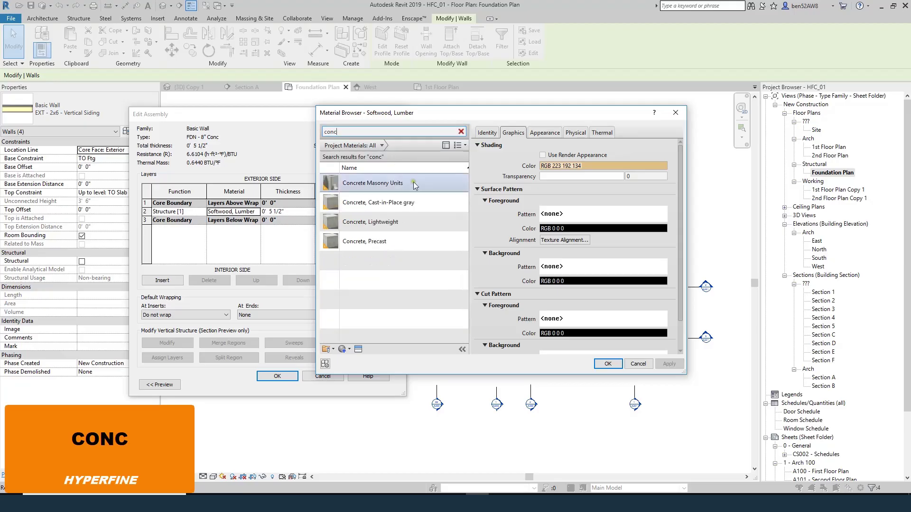
click(379, 204)
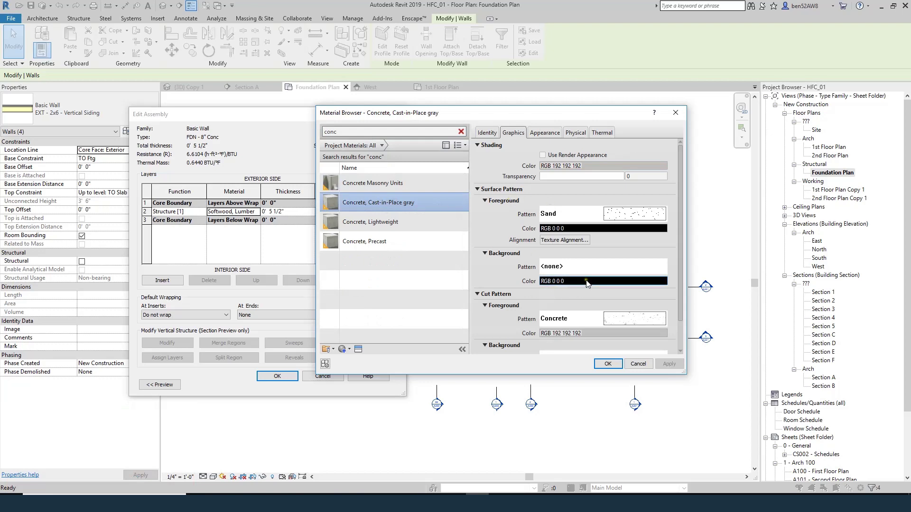
scroll(658, 287, down, 2)
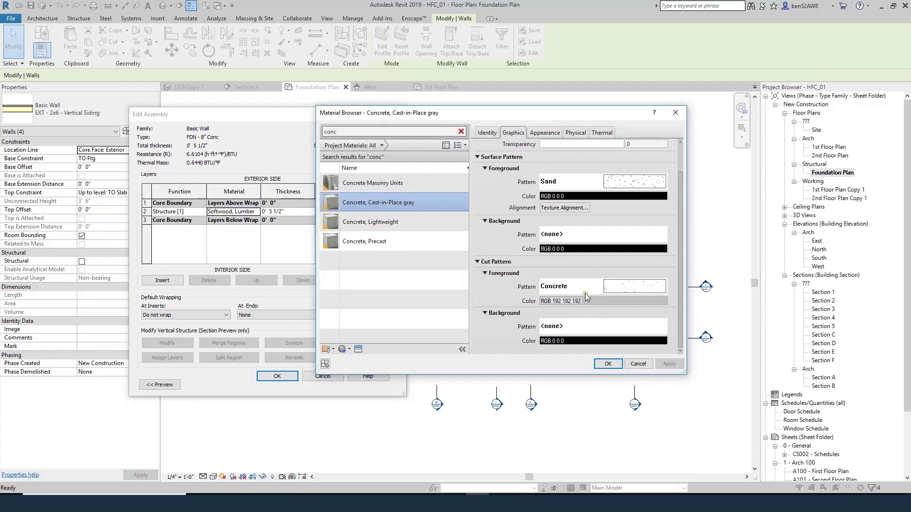
click(606, 365)
Make the structure layer 8" thick and apply the type to the walls.
click(300, 216)
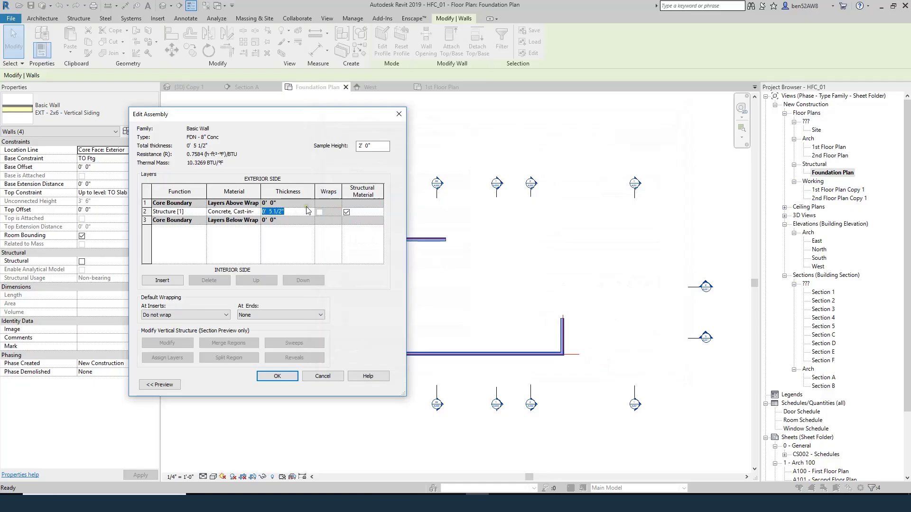
text(8)
key(Tab)
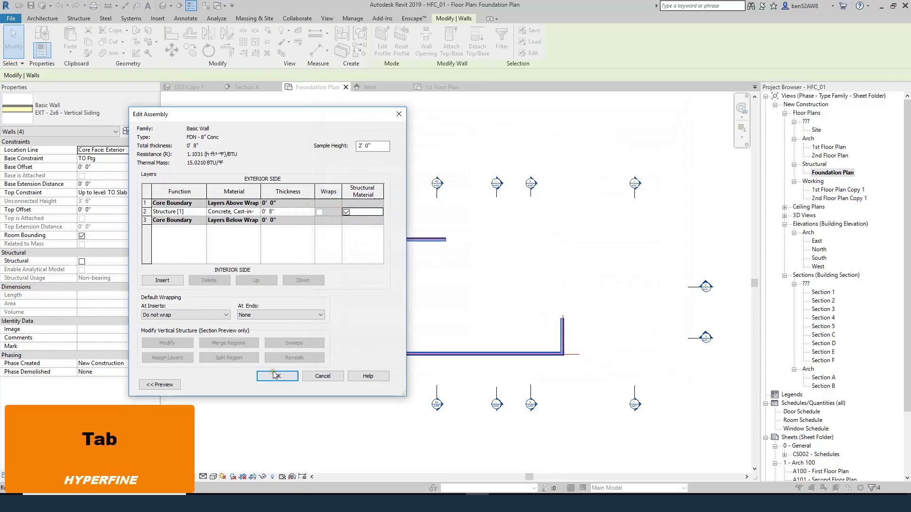
click(275, 375)
click(285, 385)
scroll(395, 236, up, 5)
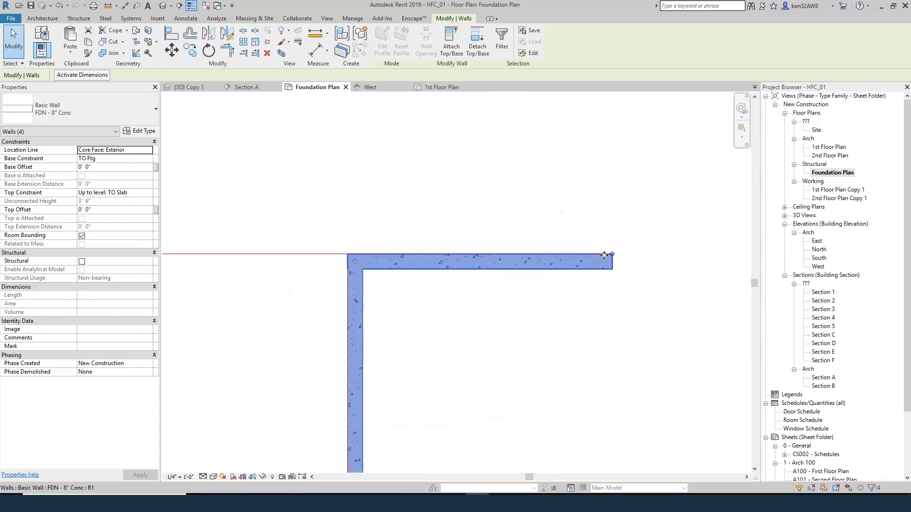
scroll(343, 263, down, 4)
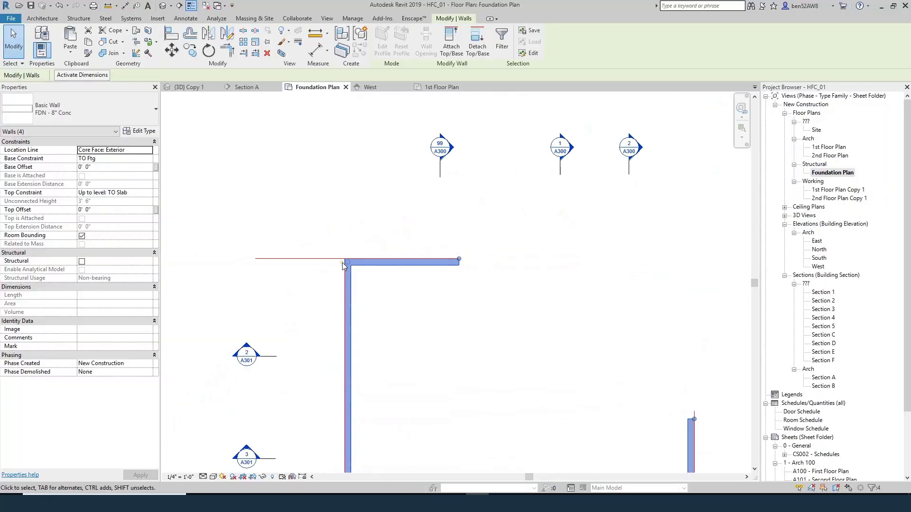
scroll(347, 387, up, 2)
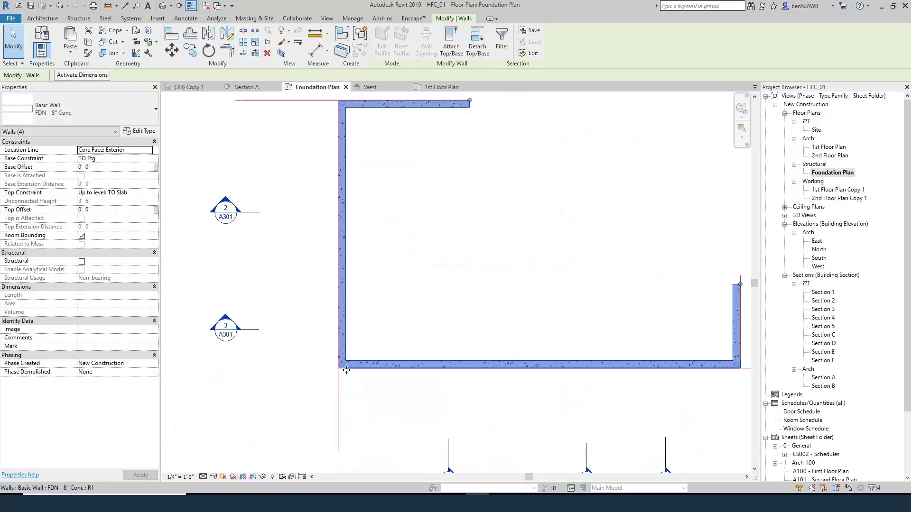
scroll(691, 376, up, 3)
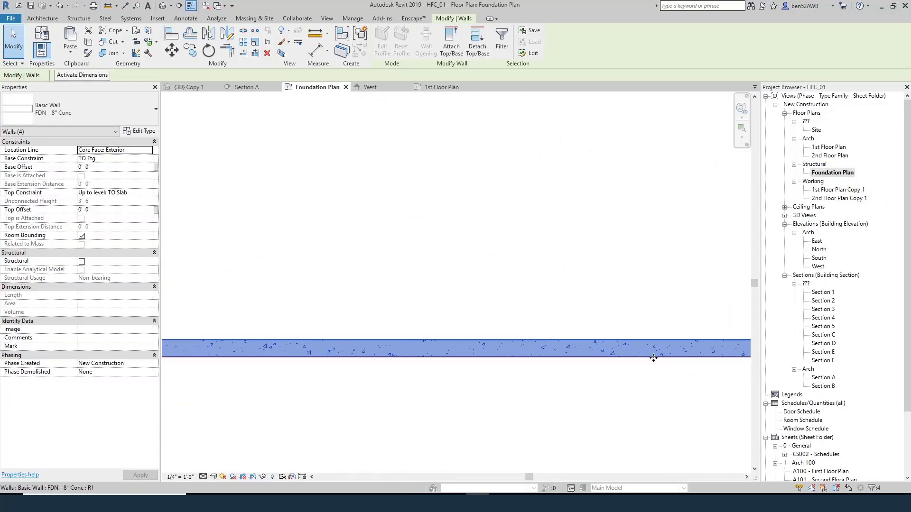
scroll(644, 358, down, 4)
scroll(517, 348, up, 1)
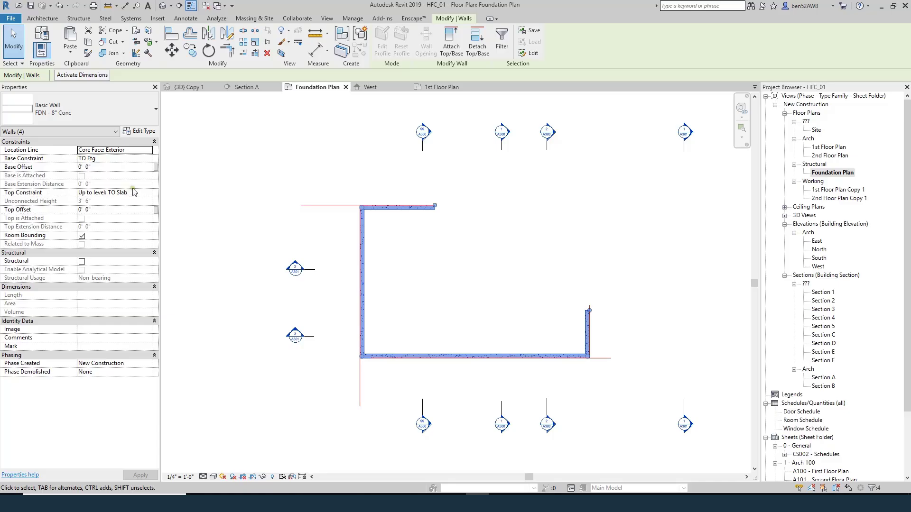
click(446, 178)
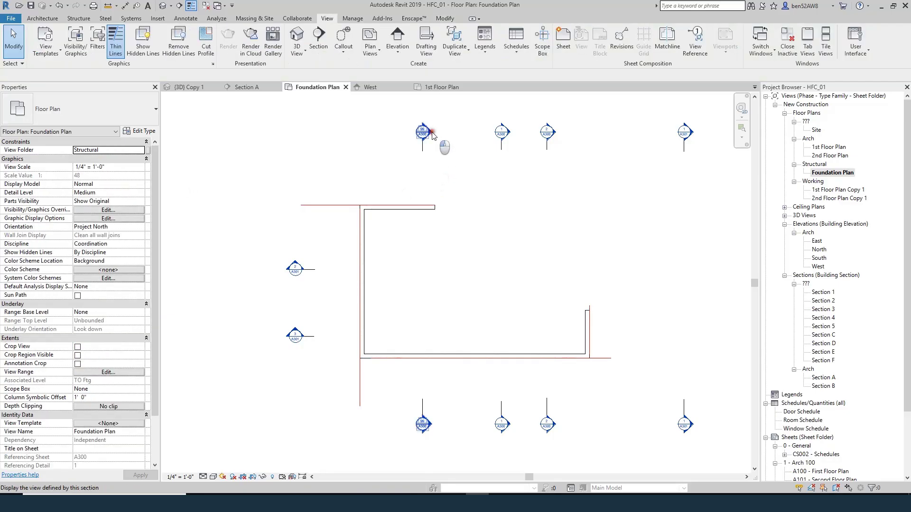
double_click(431, 135)
scroll(515, 389, up, 4)
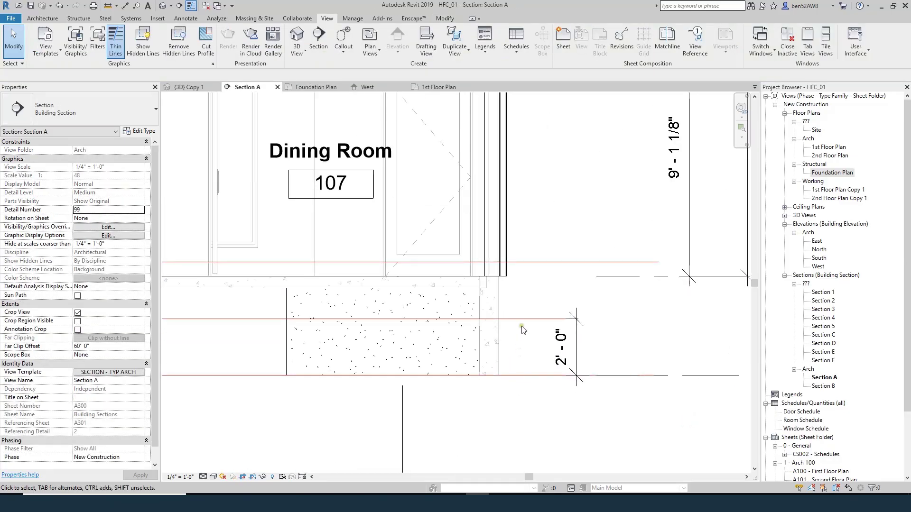
click(497, 299)
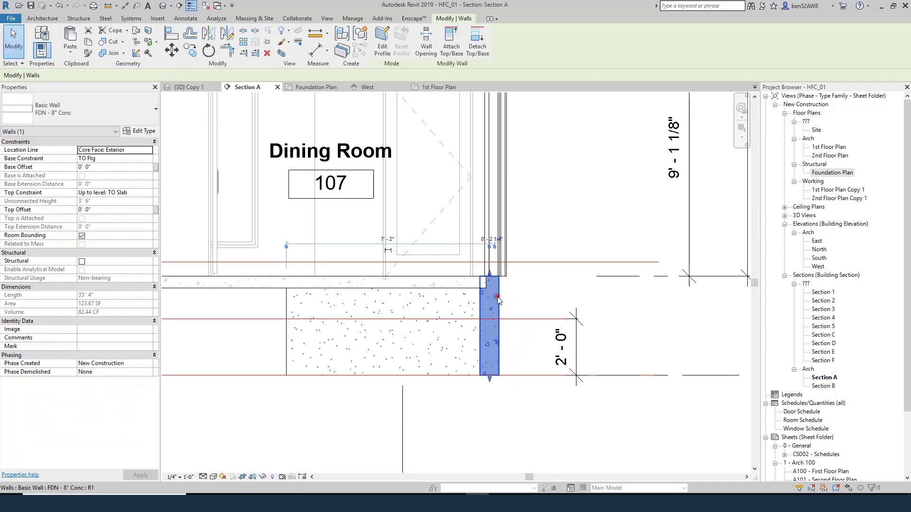
scroll(500, 300, down, 3)
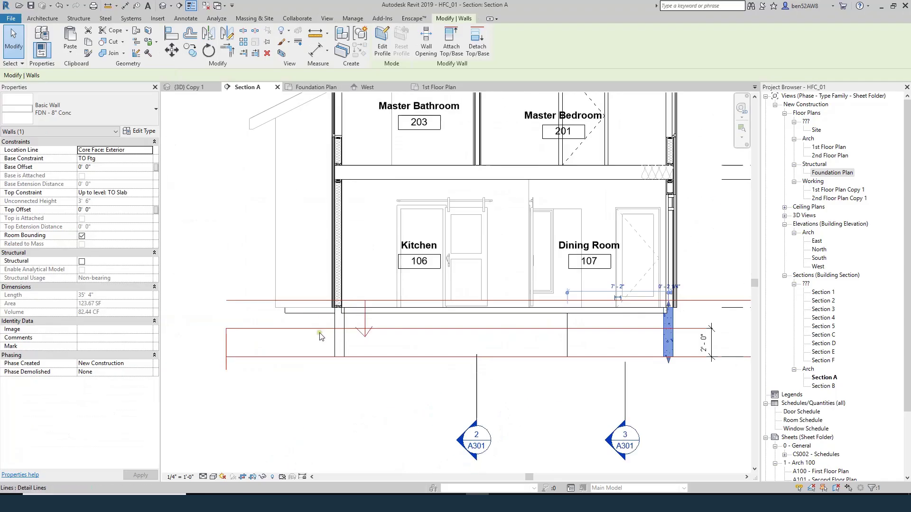
scroll(354, 342, up, 6)
click(354, 343)
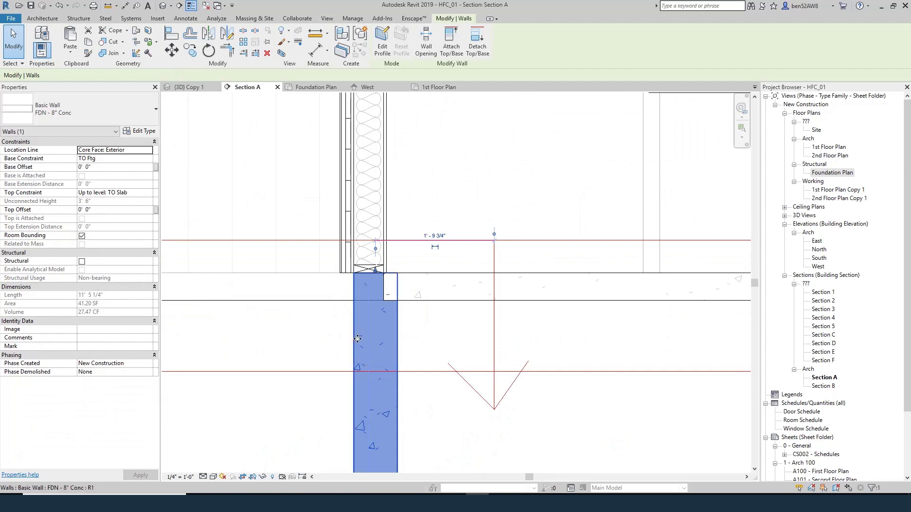
key(Escape)
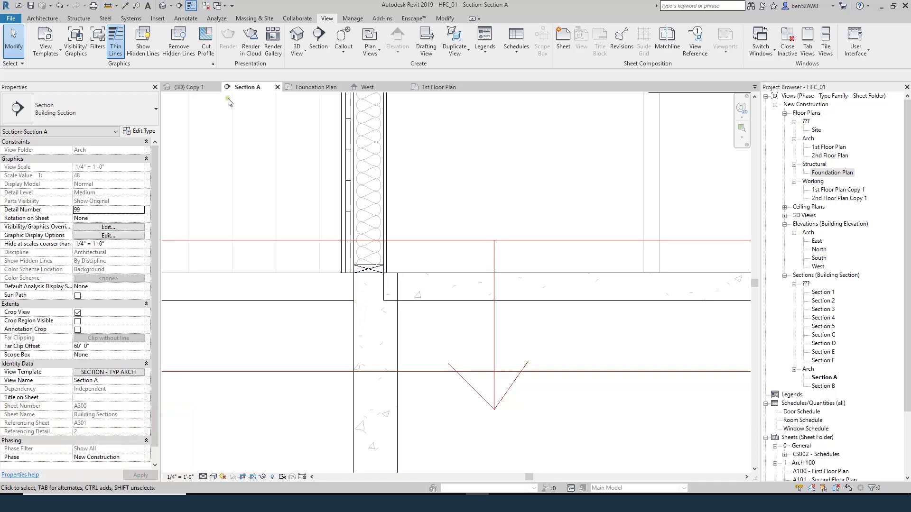
Orbit the default 3D view to check the foundation, then return to the 1st Floor Plan.
key(3)
key(d)
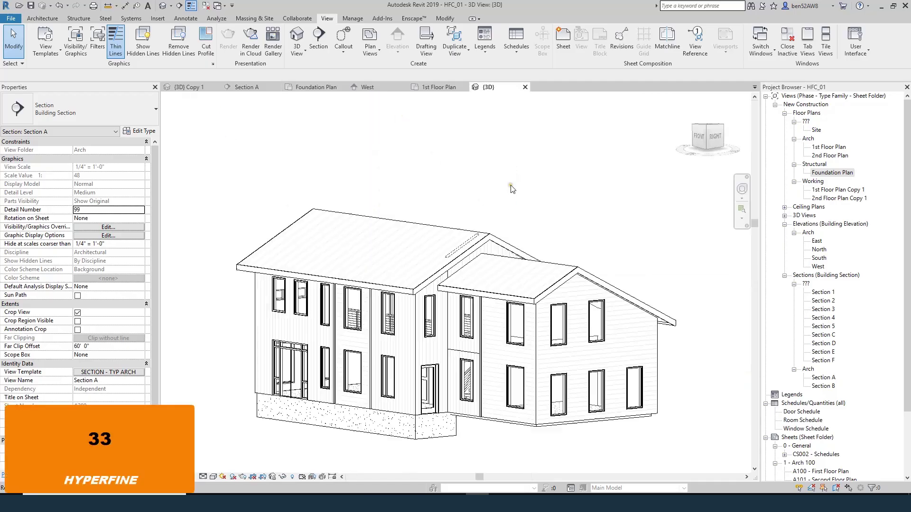
shift+middle_drag(503, 194, 579, 178)
double_click(831, 172)
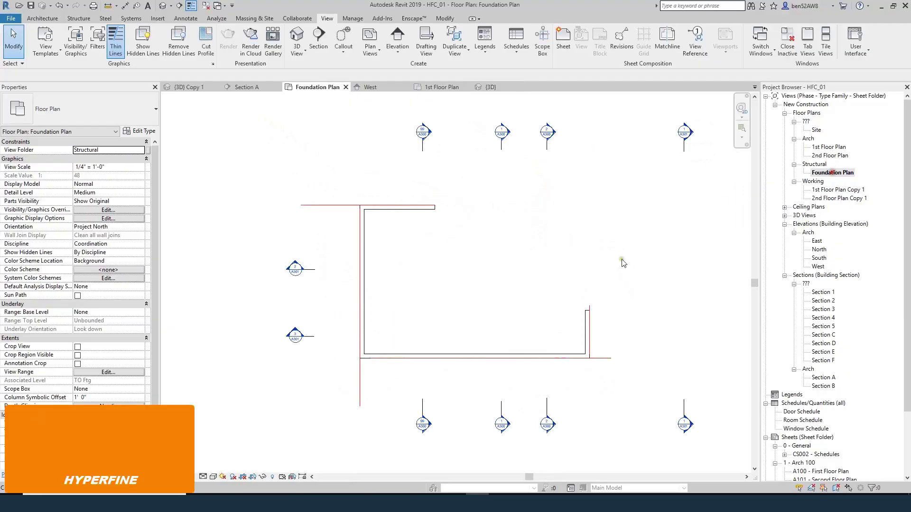
key(ctrl+Tab)
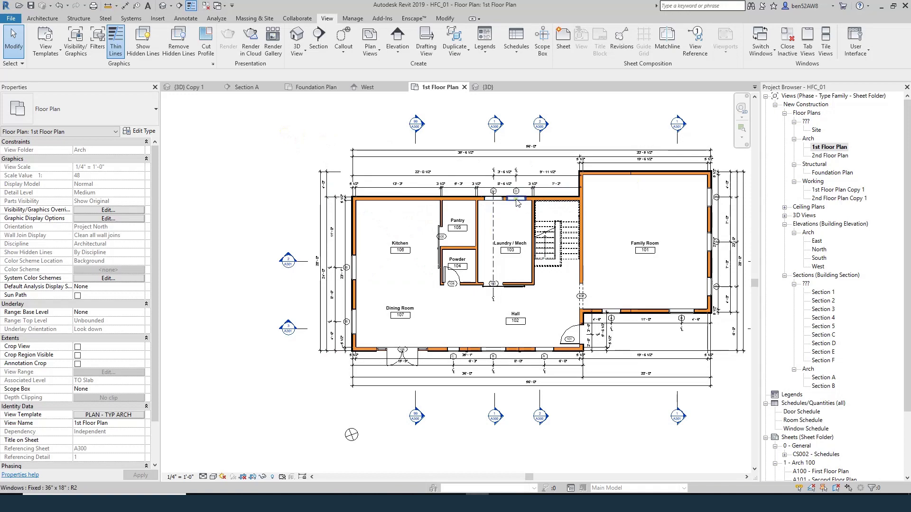
Select the top kitchen wall, corner wall and Family Room top wall, and copy them.
click(422, 195)
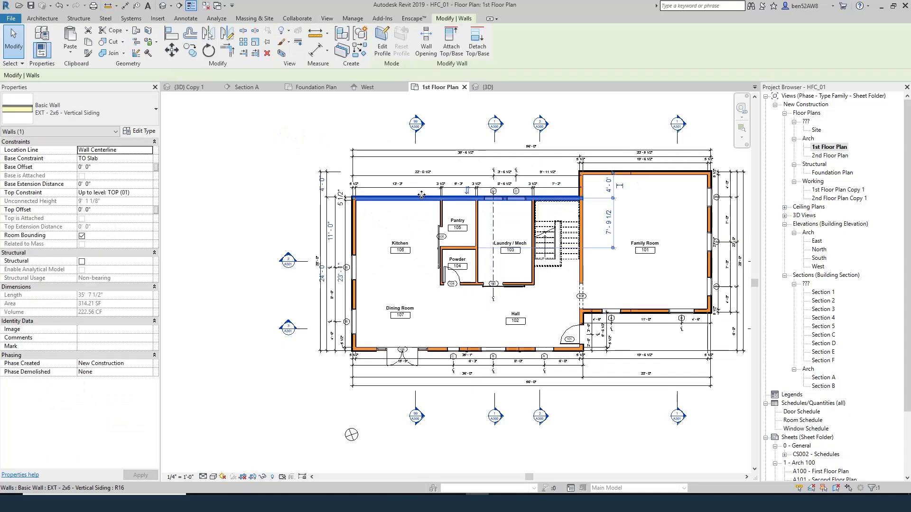
ctrl+click(581, 185)
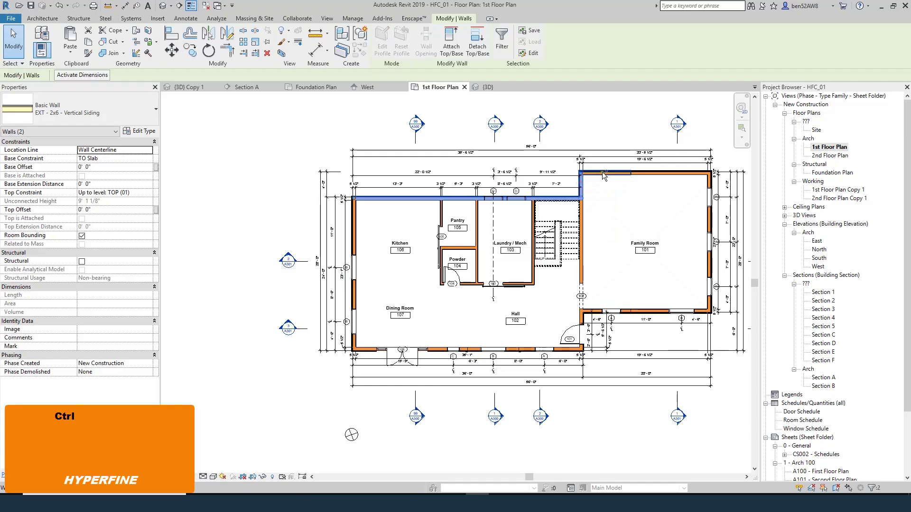
ctrl+click(610, 173)
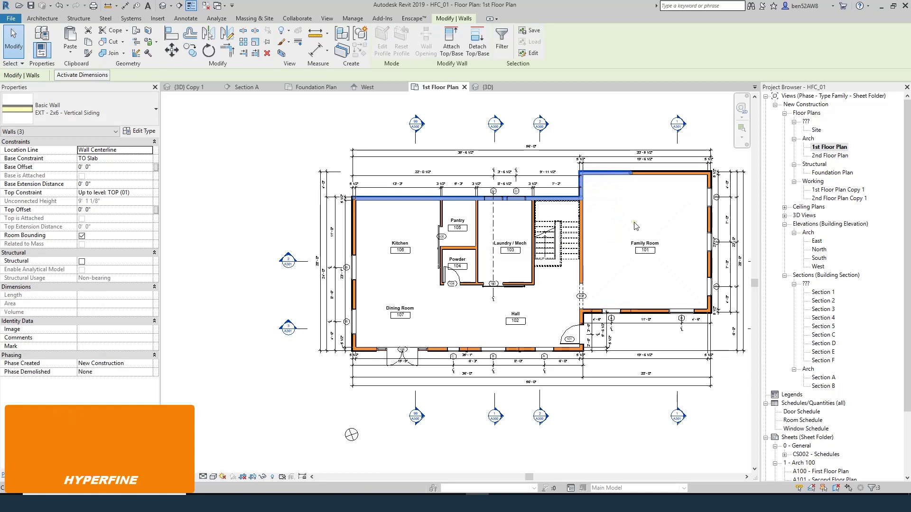
key(c)
Paste the three copied walls aligned to the same place in the Foundation Plan.
double_click(832, 174)
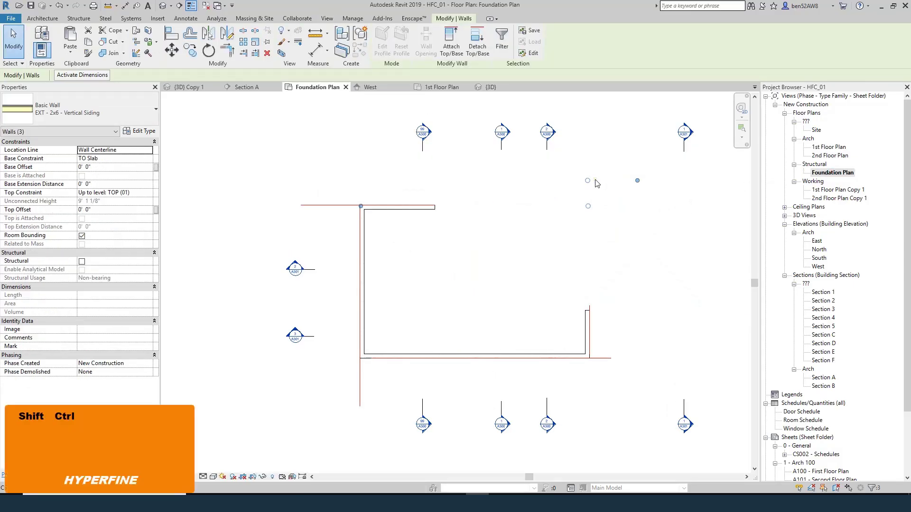
key(ctrl+shift+v)
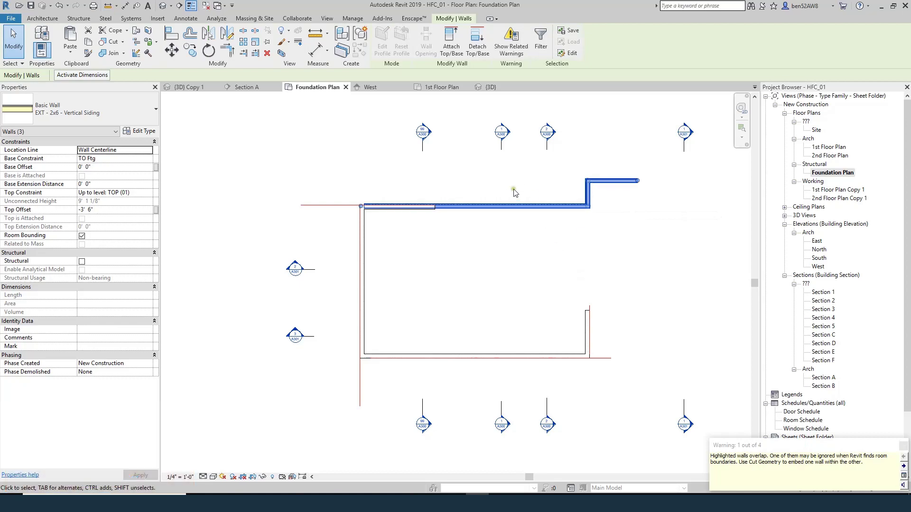
scroll(434, 199, up, 3)
scroll(474, 185, down, 2)
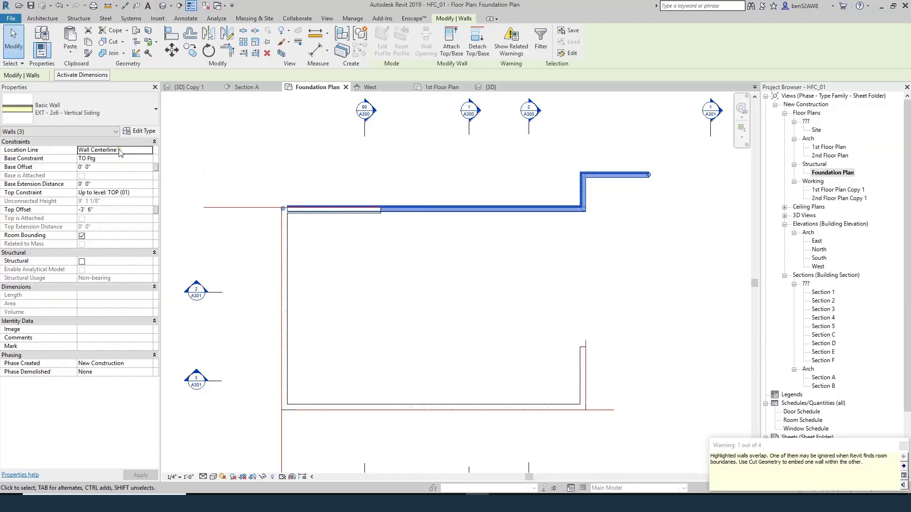
Set the pasted walls to Core Face: Exterior location line and FDN - 8" Conc type.
click(150, 150)
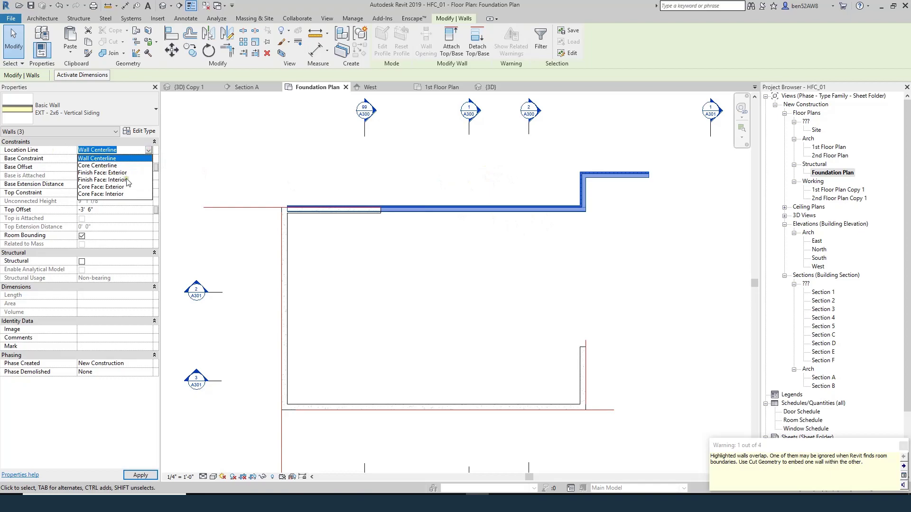
click(114, 186)
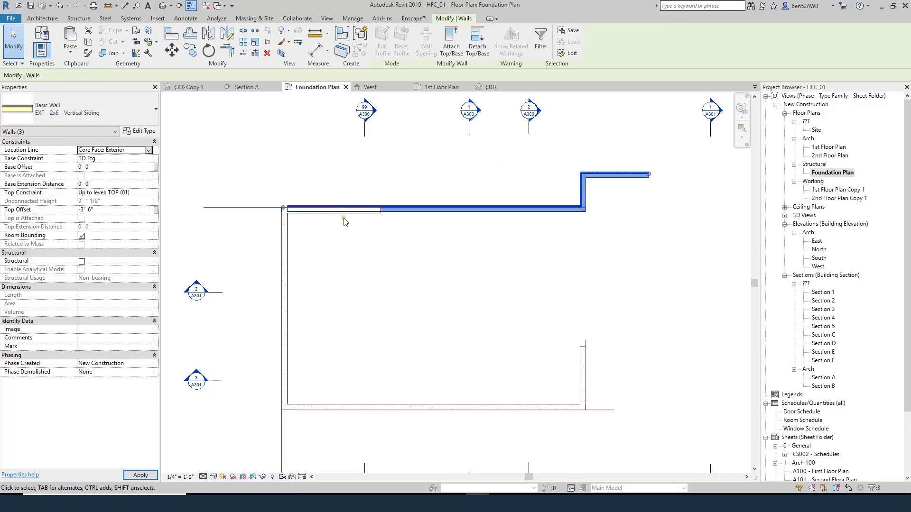
scroll(299, 210, up, 4)
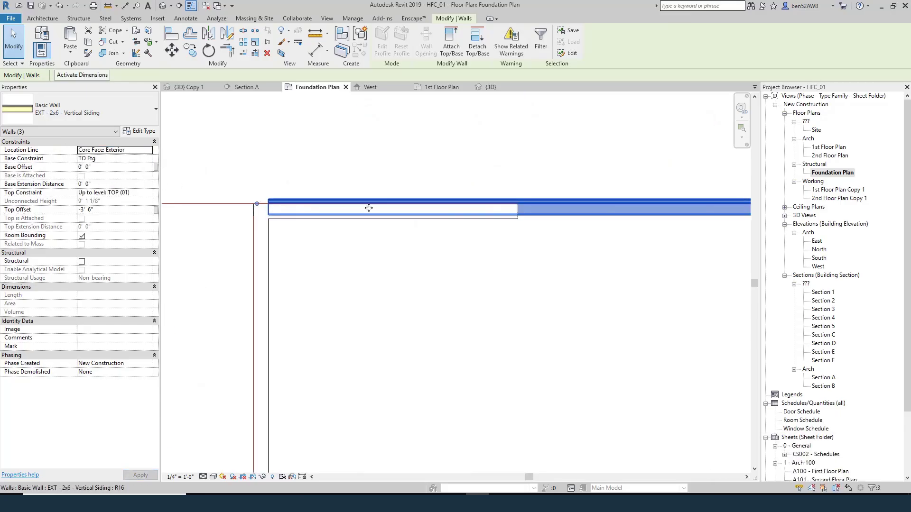
click(134, 115)
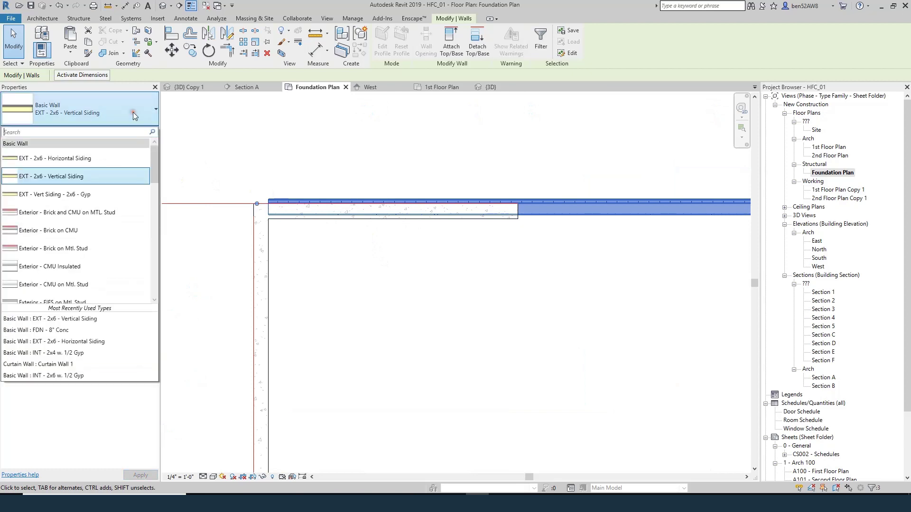
scroll(73, 228, down, 3)
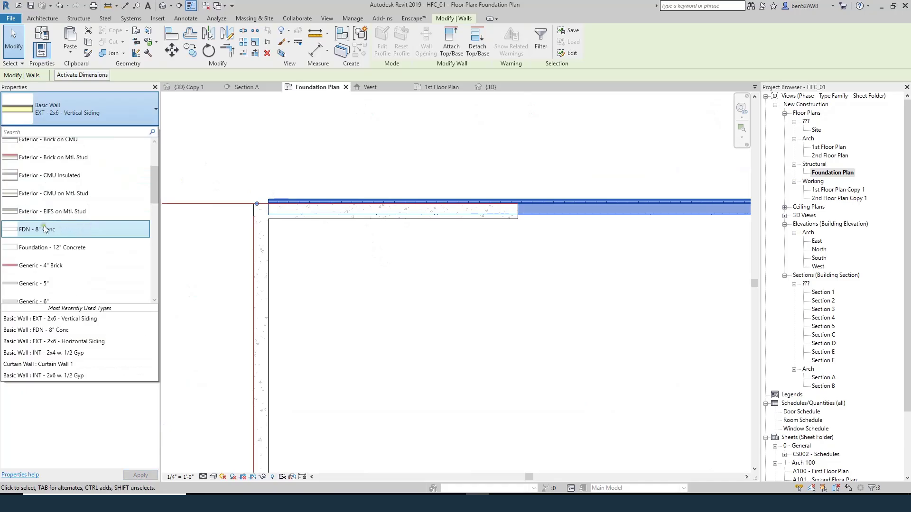
click(43, 231)
scroll(273, 174, down, 3)
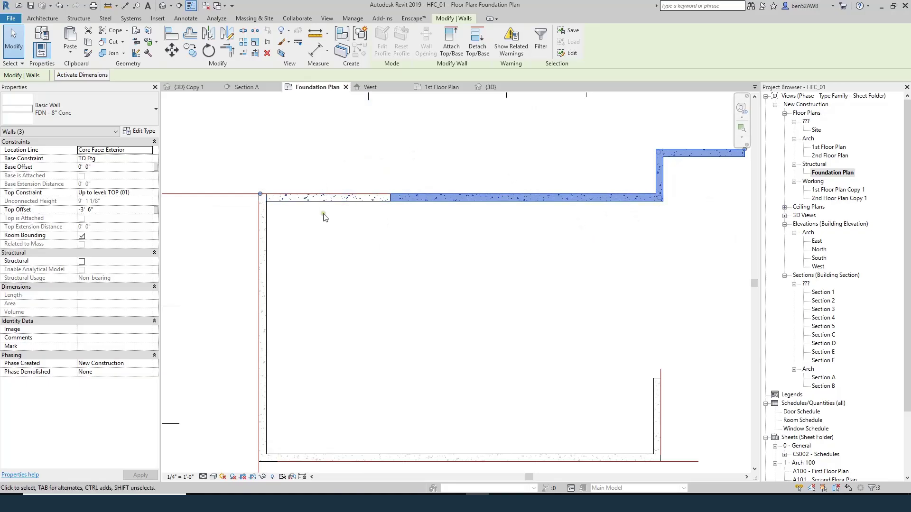
Delete the short overlapping wall at the top left of the plan.
key(Escape)
click(330, 198)
key(Escape)
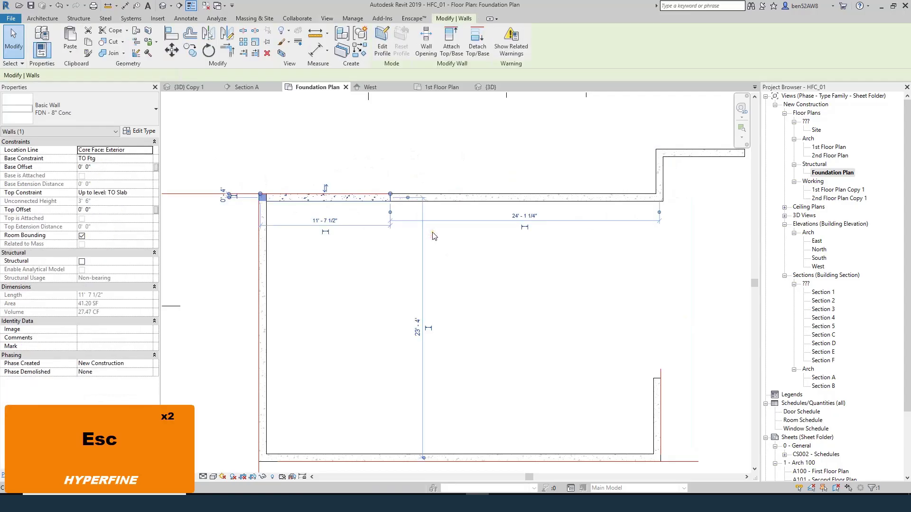
key(Delete)
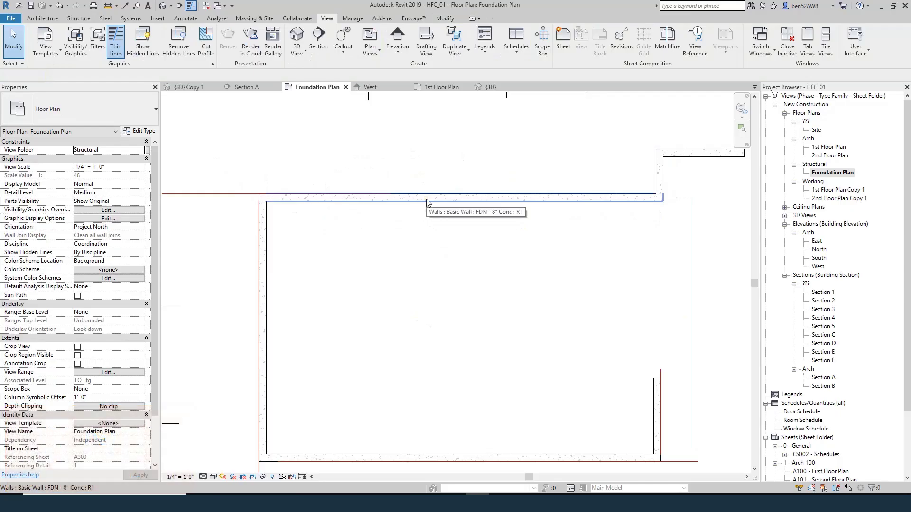
scroll(426, 202, down, 3)
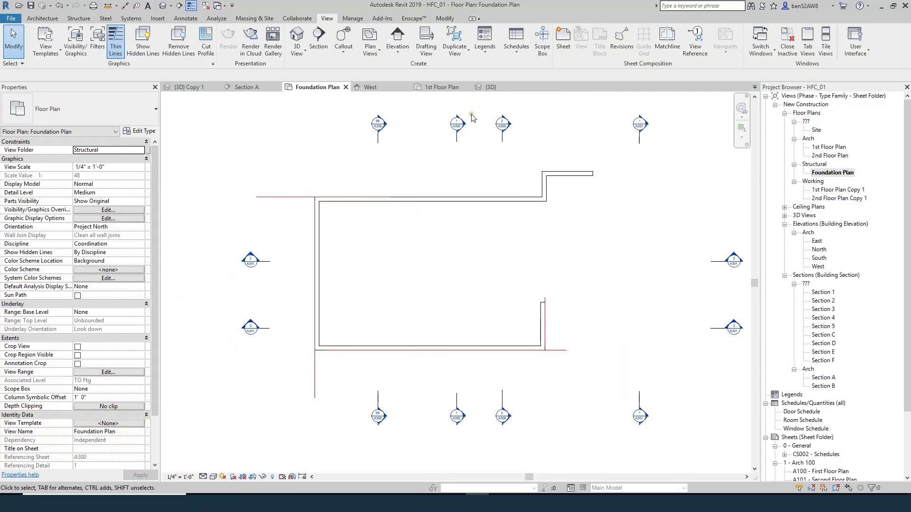
In Section A, set the foundation wall's top to TO Slab with a 0 top offset.
double_click(379, 121)
click(397, 346)
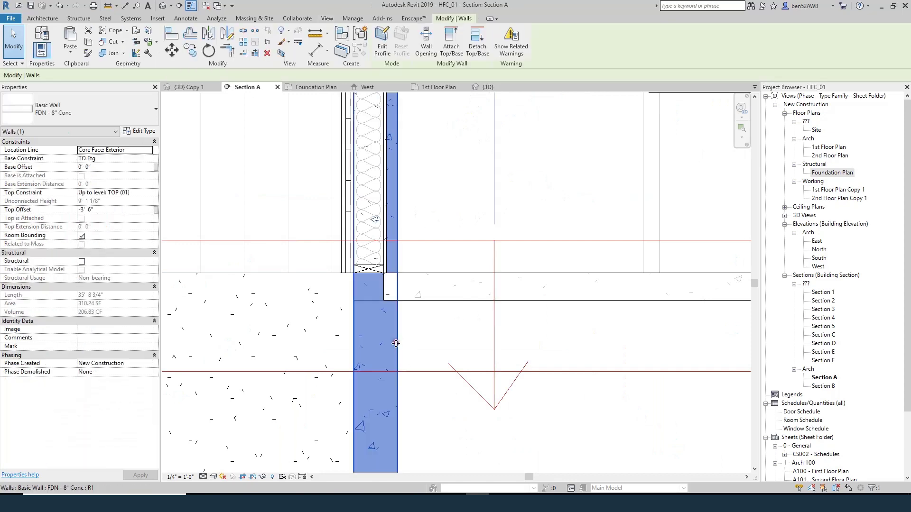
scroll(397, 343, down, 4)
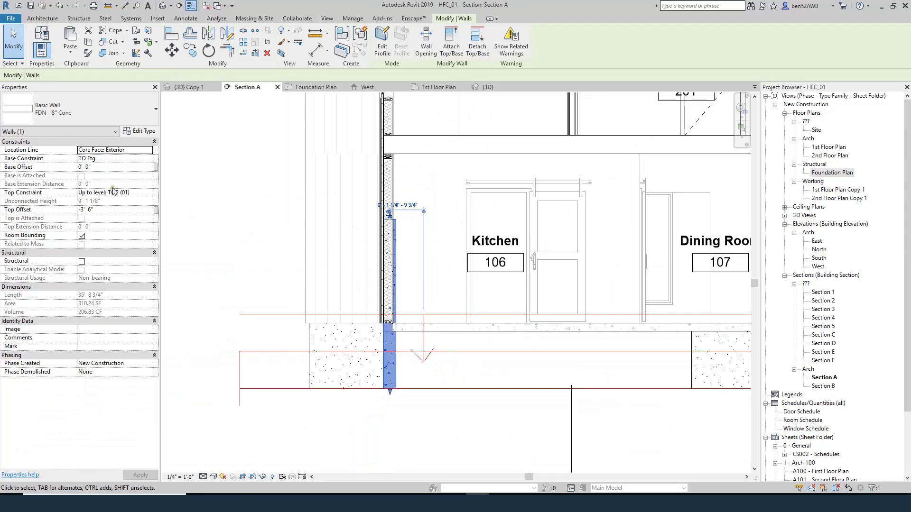
click(149, 194)
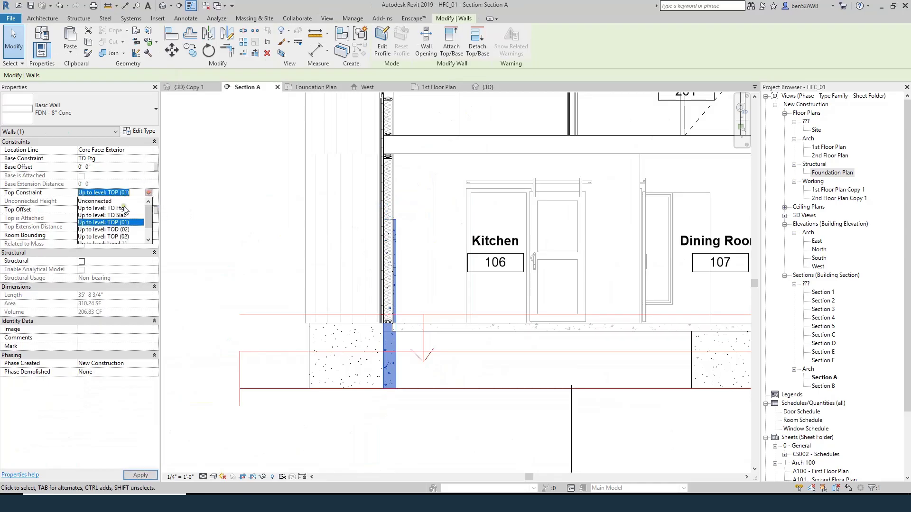
click(114, 216)
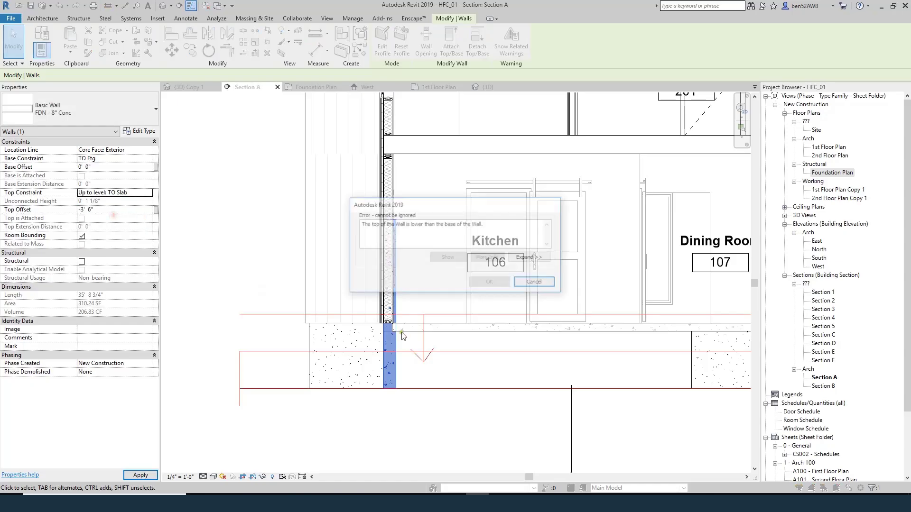
click(535, 282)
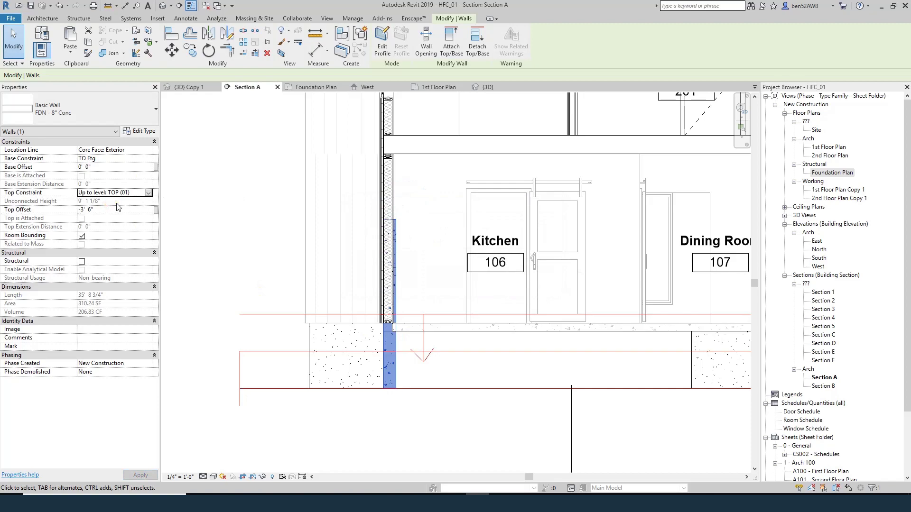
click(132, 210)
text(0)
key(Tab)
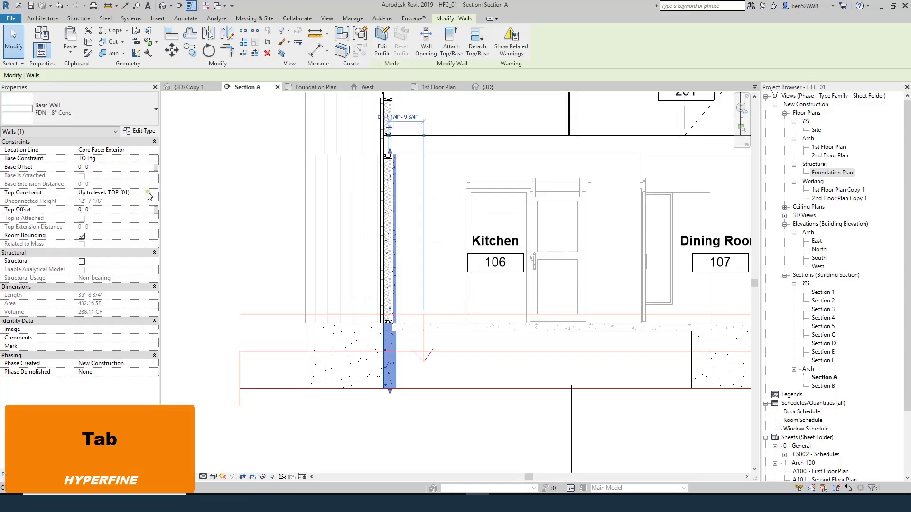
click(148, 194)
click(113, 221)
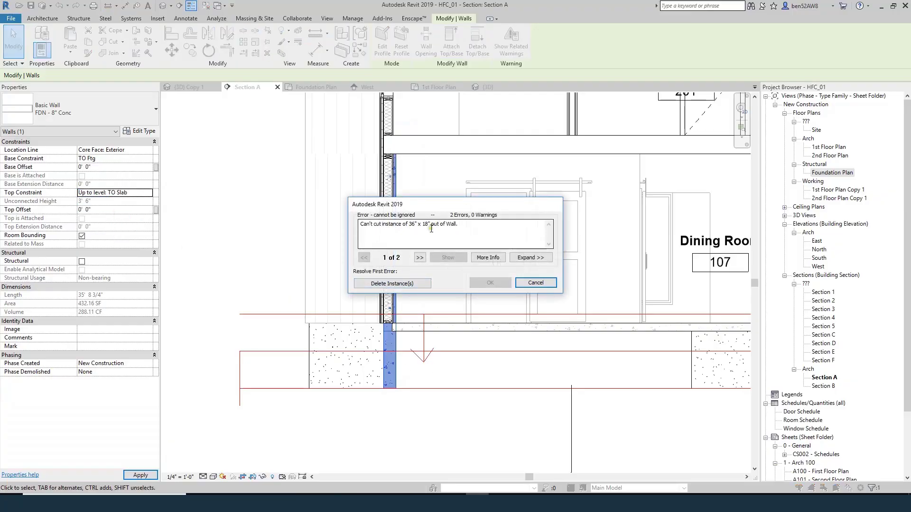
click(389, 284)
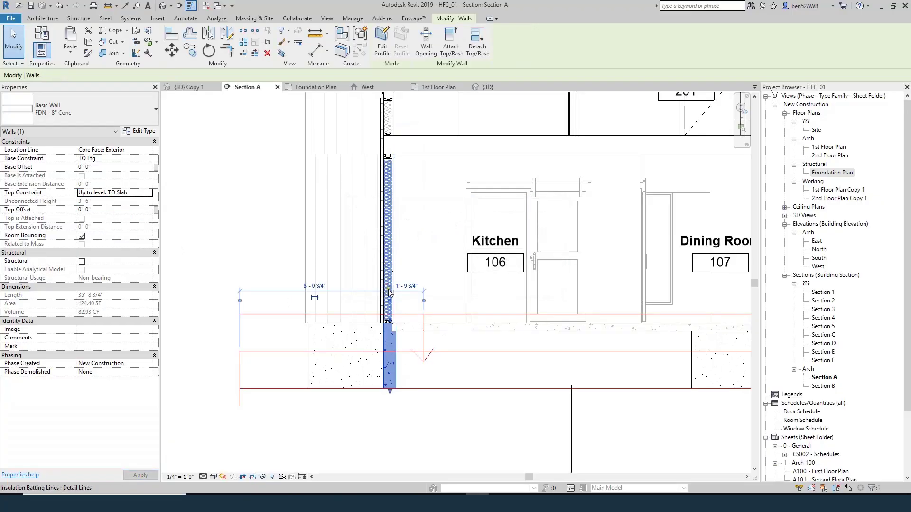
Return to the Foundation Plan and zoom out until all section markers show.
scroll(383, 373, up, 3)
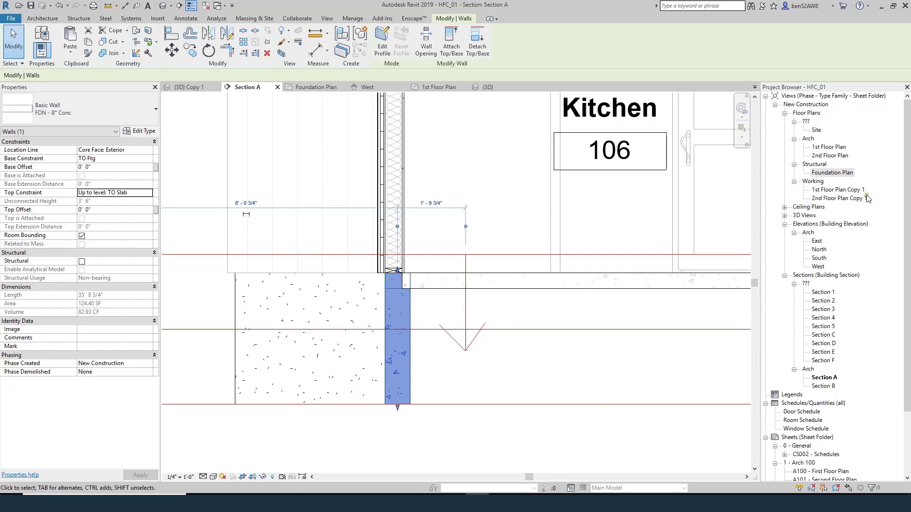
double_click(830, 173)
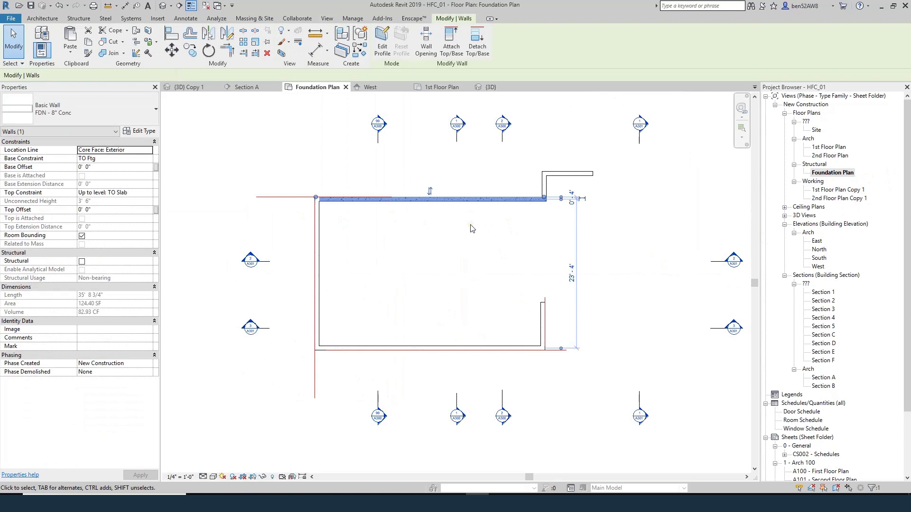
key(Escape)
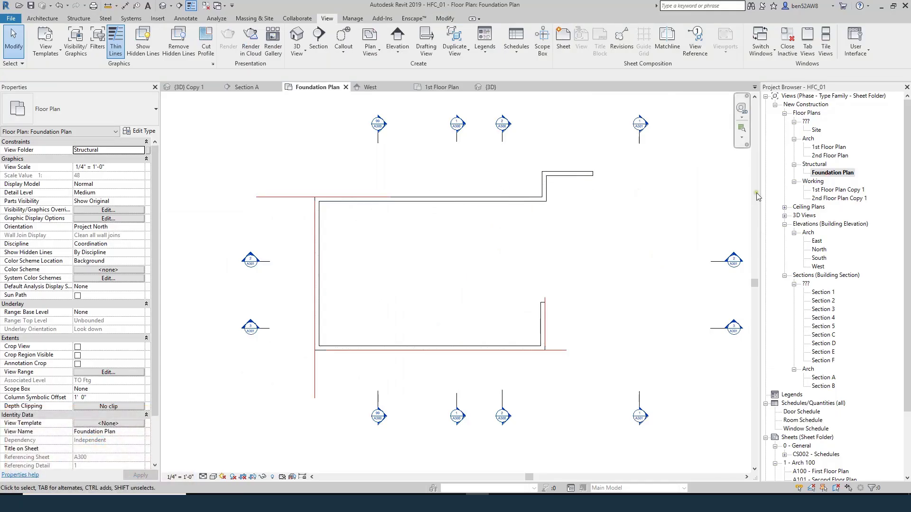
scroll(654, 210, down, 2)
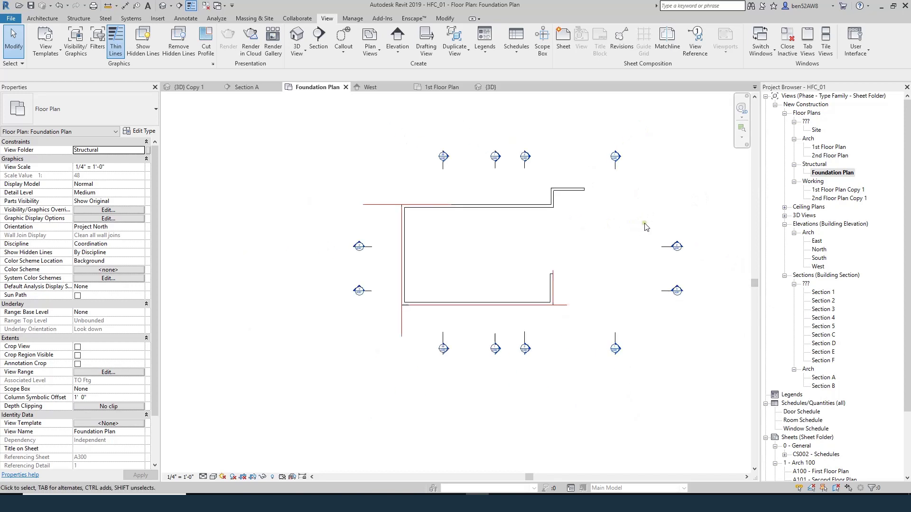
In Section E, extend the exterior siding wall's base down to TO Ftg.
double_click(677, 245)
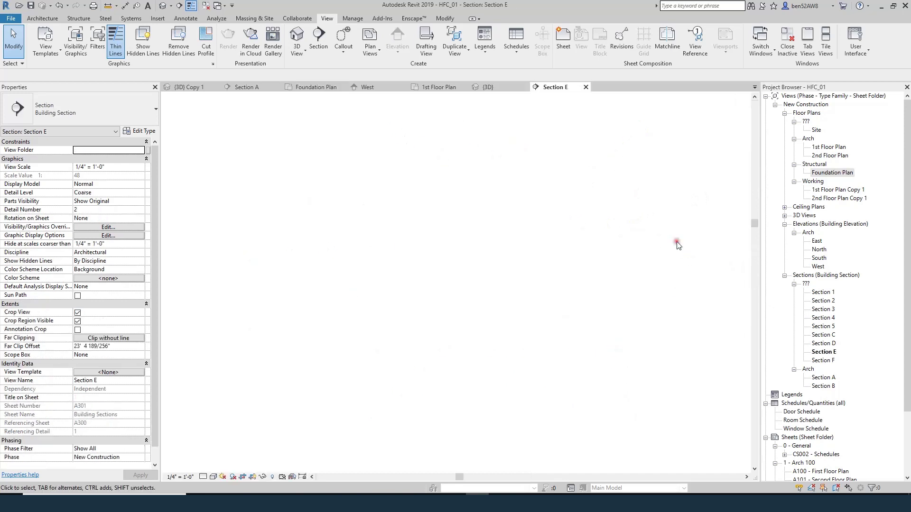
scroll(610, 336, up, 3)
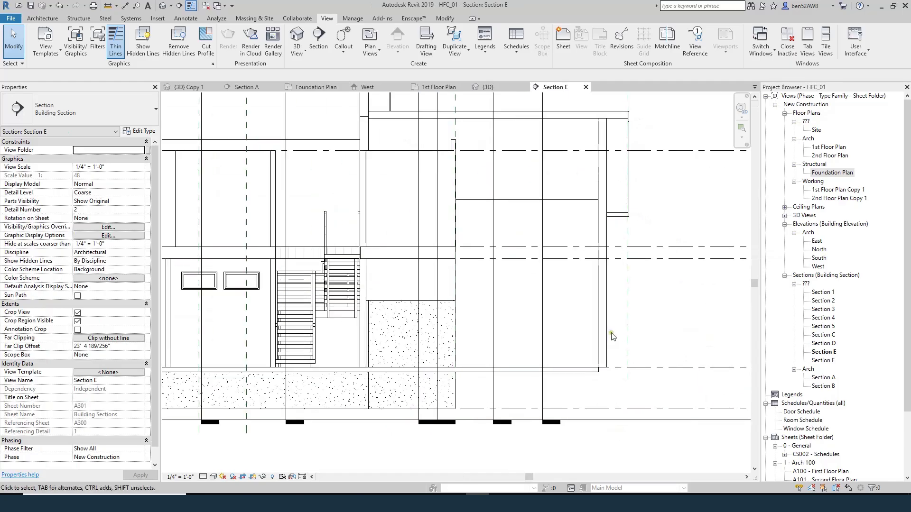
click(606, 337)
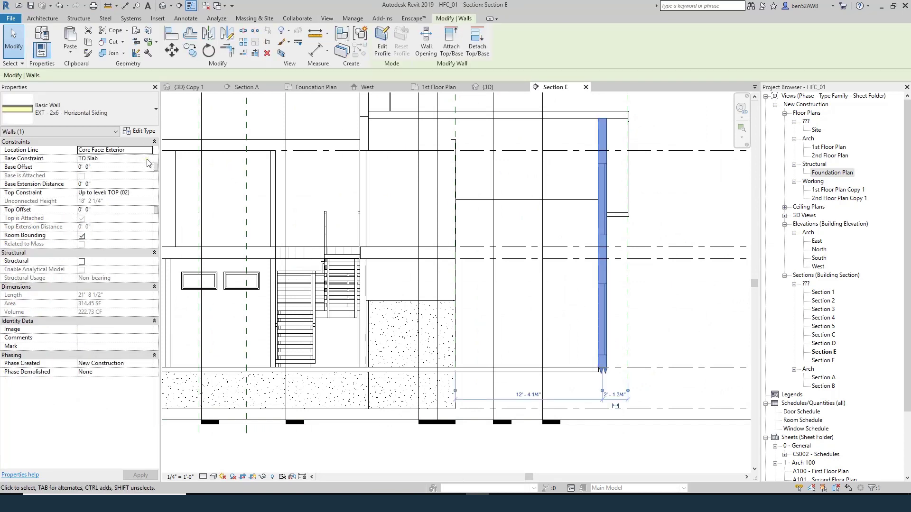
scroll(486, 292, down, 2)
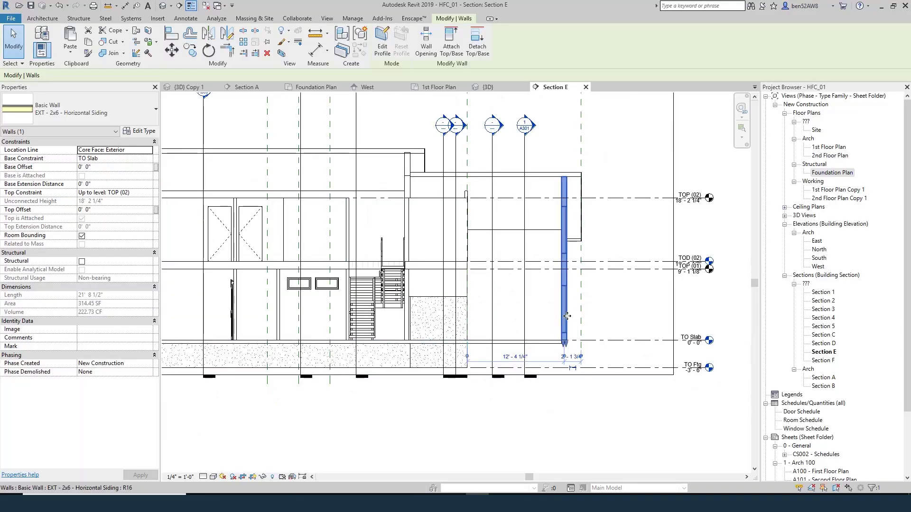
click(149, 160)
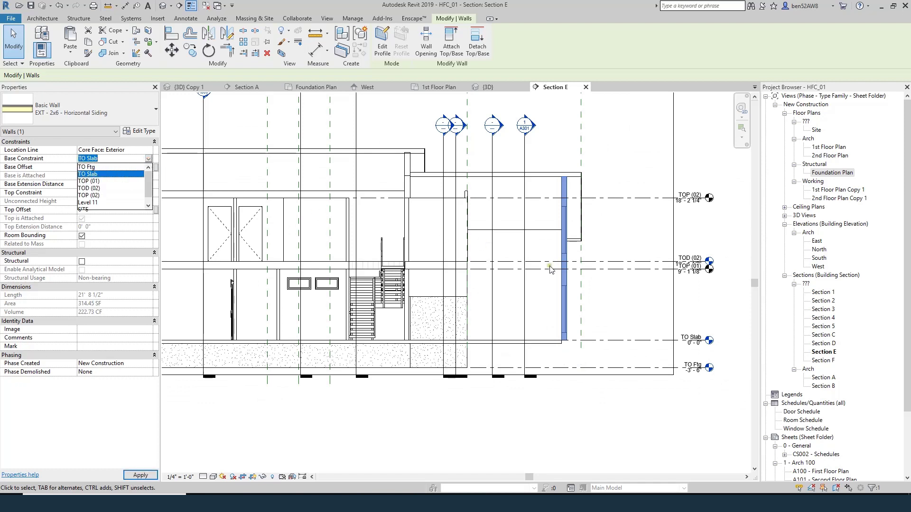
click(90, 167)
scroll(582, 366, up, 2)
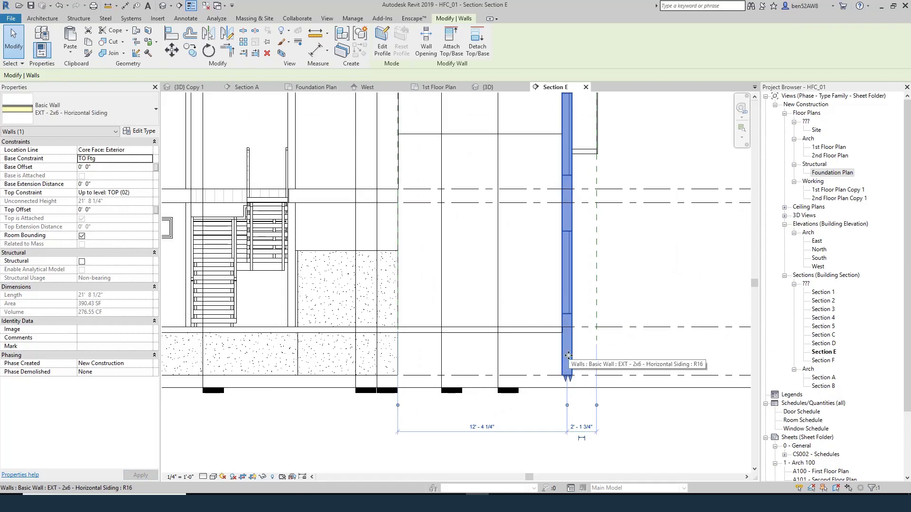
Split the siding wall at the slab level with SL.
key(s)
key(l)
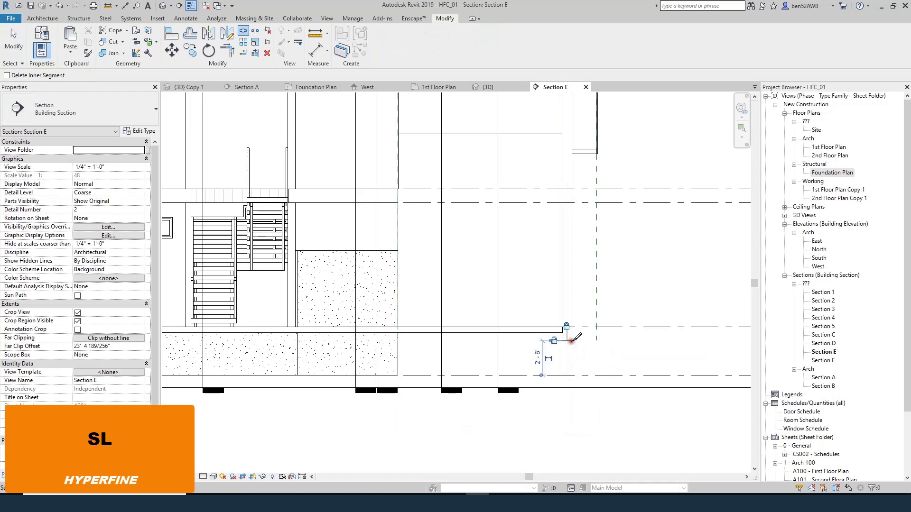
click(572, 341)
key(Escape)
key(Escape)
key(Escape)
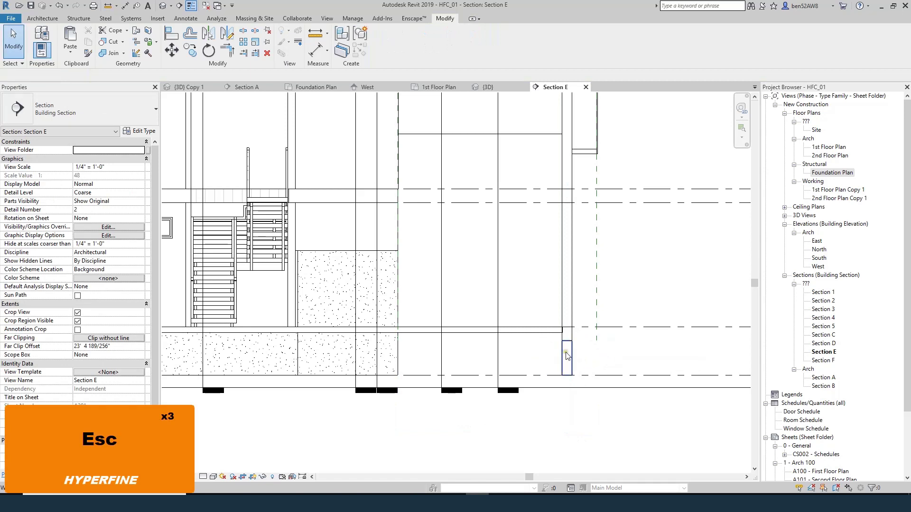
Change the lower wall segment to FDN - 8" Conc and show the section at Medium detail.
click(569, 364)
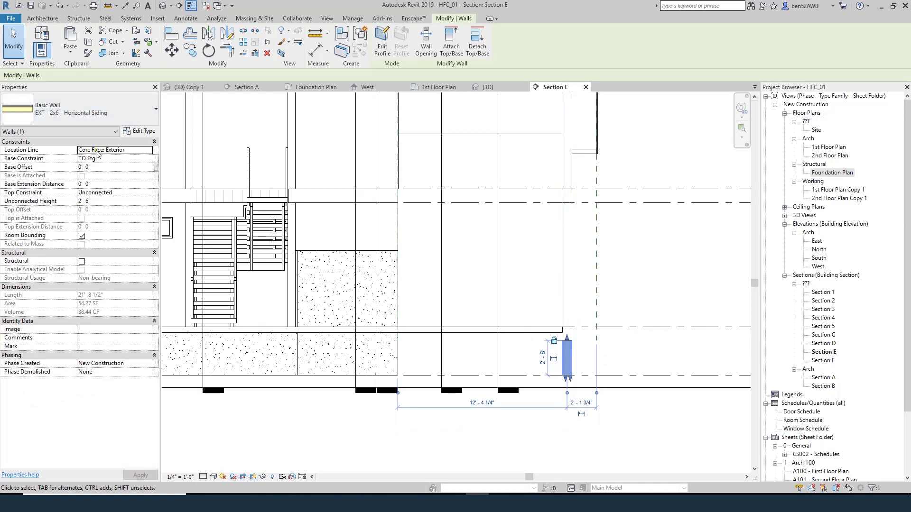
click(129, 119)
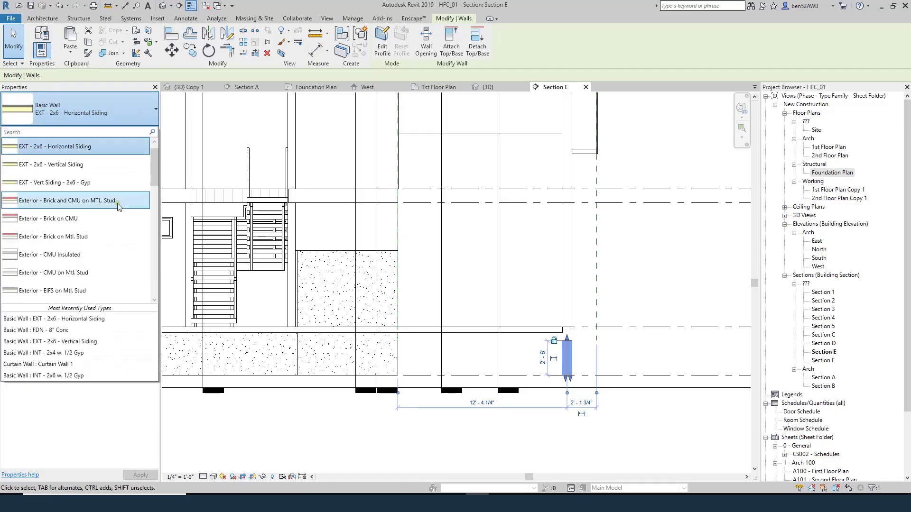
scroll(85, 245, down, 2)
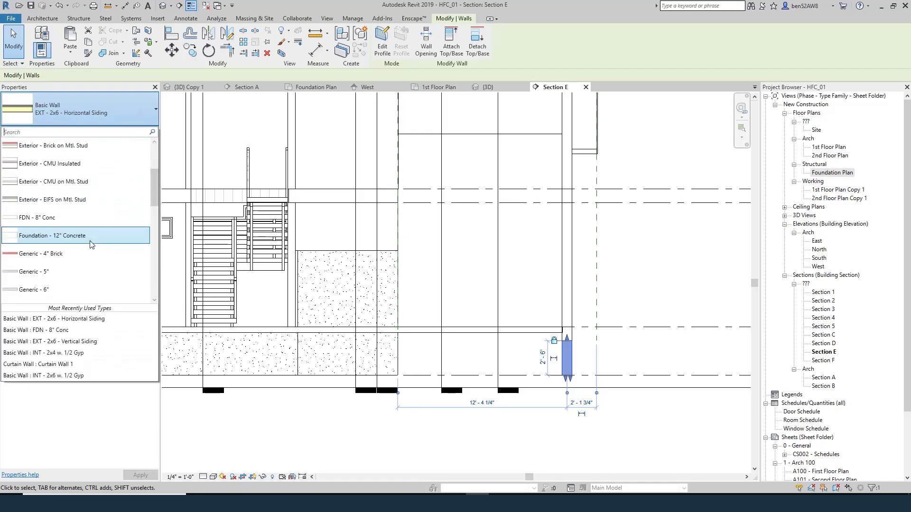
click(49, 217)
scroll(571, 364, up, 2)
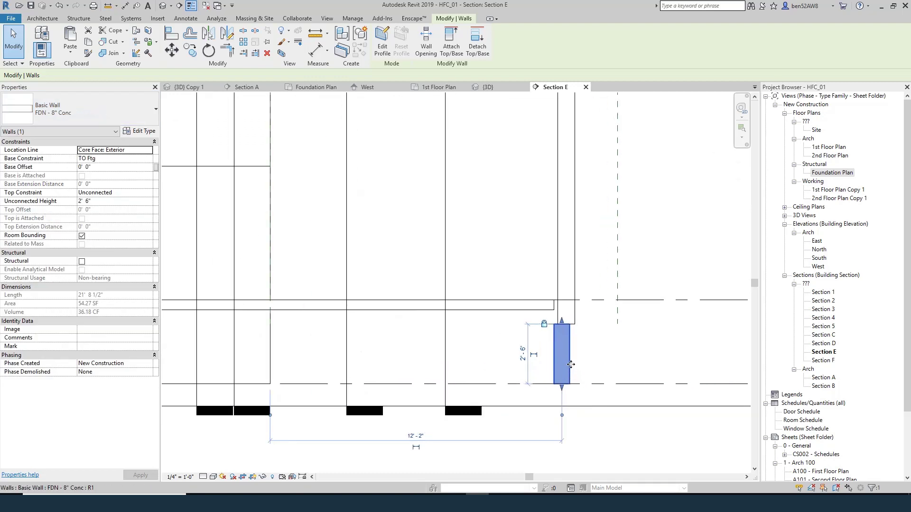
click(203, 477)
click(212, 458)
key(Escape)
Set the upper siding wall's base to TO Slab with a 0' 0" base offset.
scroll(571, 335, up, 2)
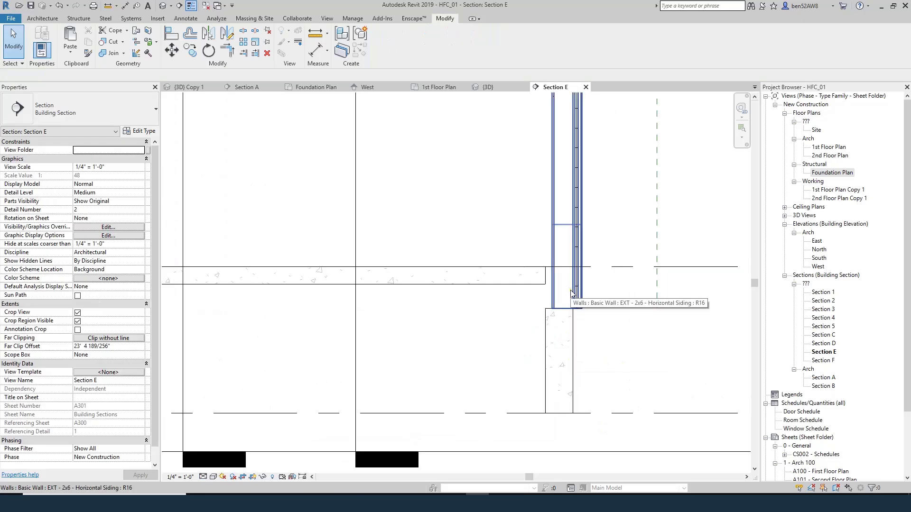
scroll(504, 297, down, 1)
click(549, 286)
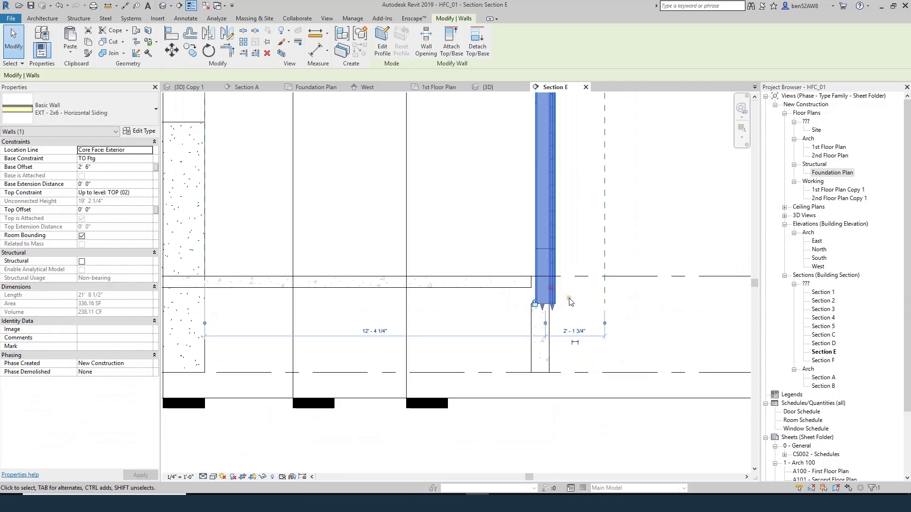
click(149, 158)
click(98, 172)
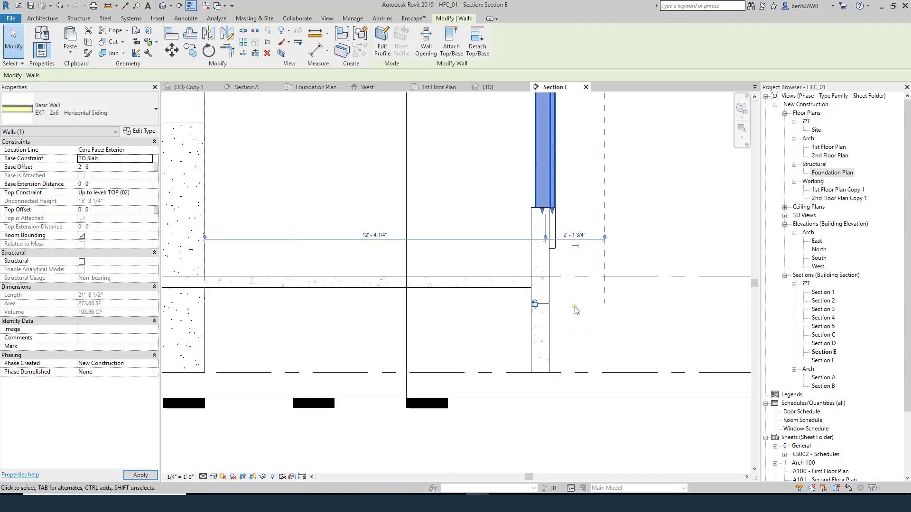
click(108, 171)
text(0)
key(Tab)
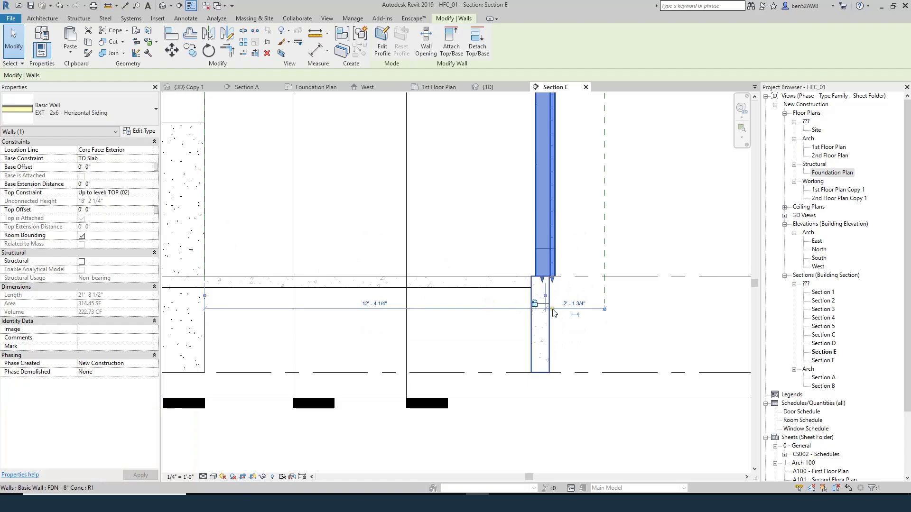
key(Escape)
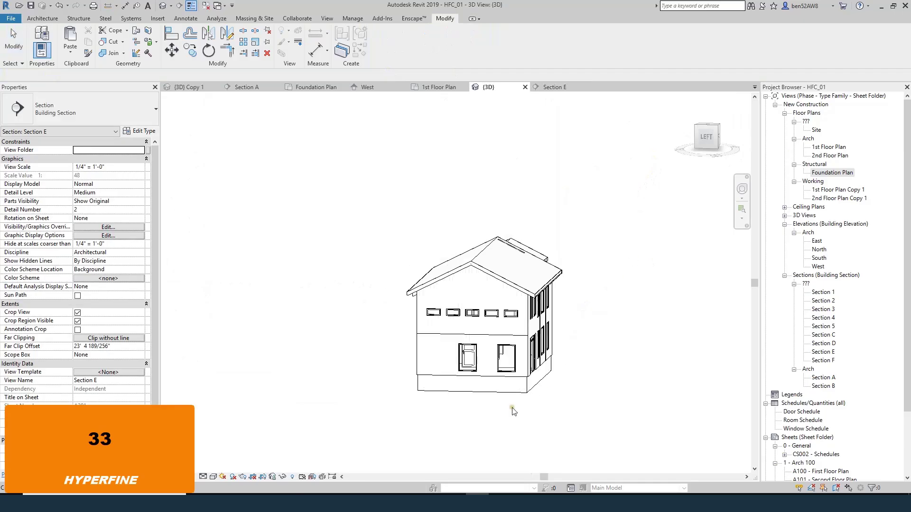
Orbit the {3D} house and select several FDN - 8" Conc foundation walls to inspect them.
shift+middle_drag(465, 379, 519, 384)
click(525, 372)
shift+middle_drag(644, 401, 474, 403)
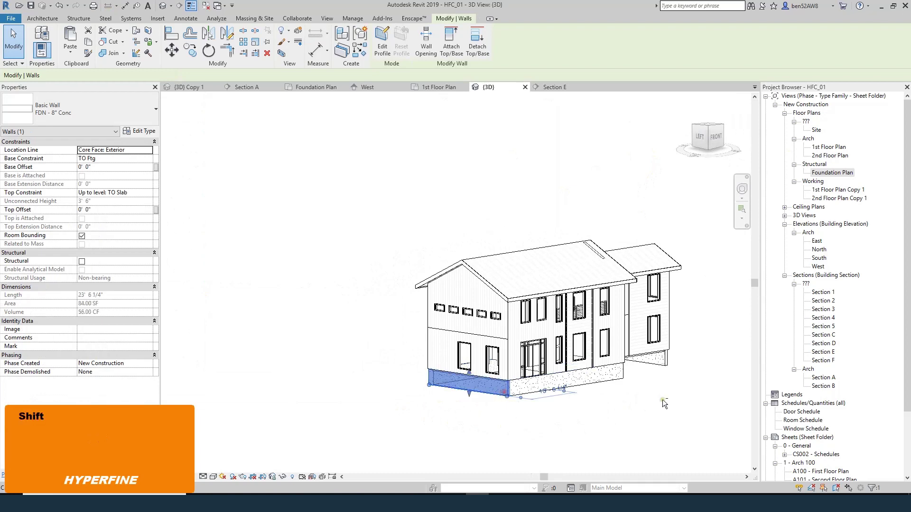
shift+middle_drag(662, 400, 579, 423)
click(673, 411)
click(674, 411)
scroll(595, 389, up, 3)
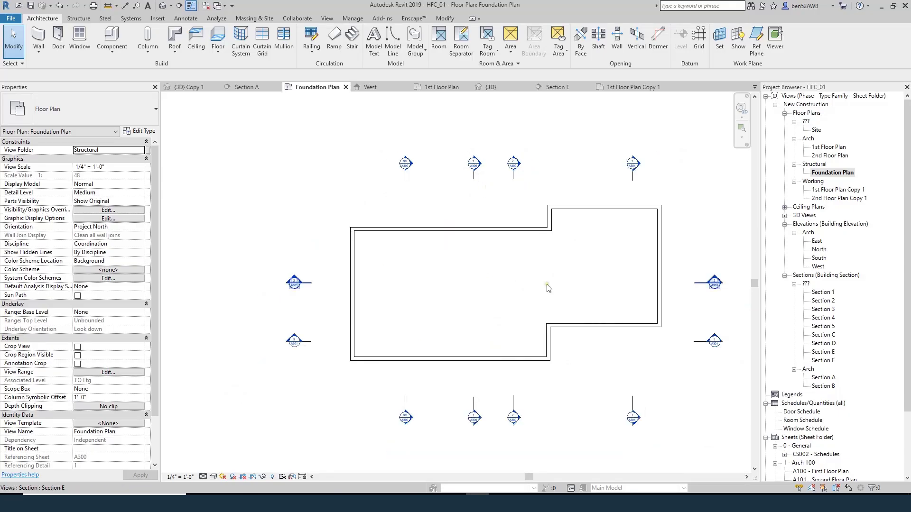
click(522, 283)
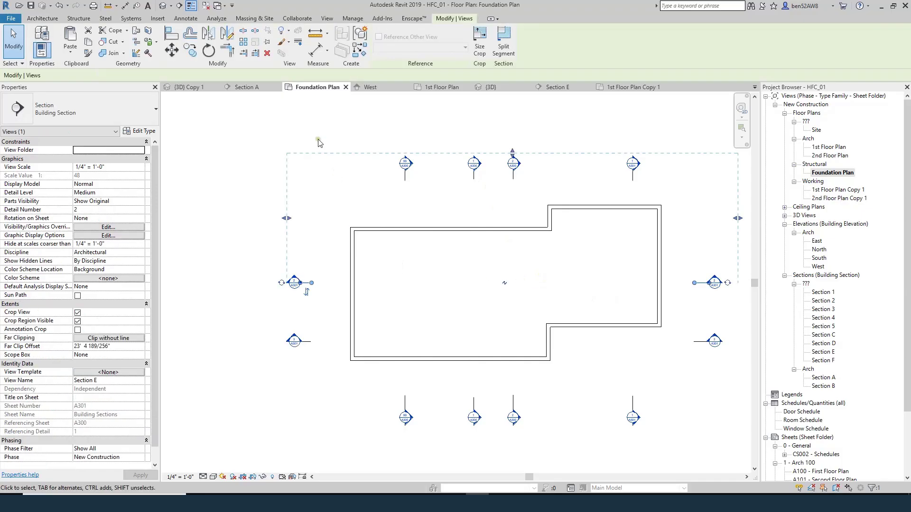
click(312, 116)
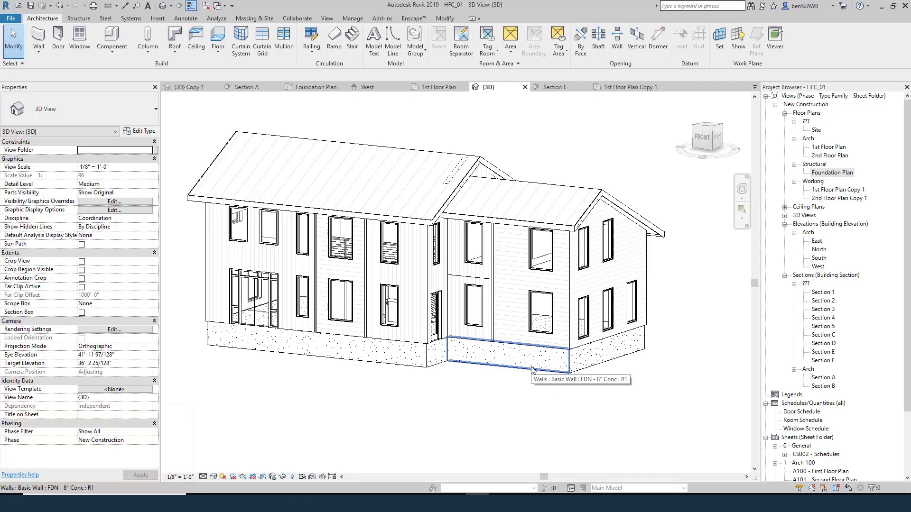
Select the chain of eight foundation walls and temporarily isolate them with HI.
key(Tab)
click(532, 370)
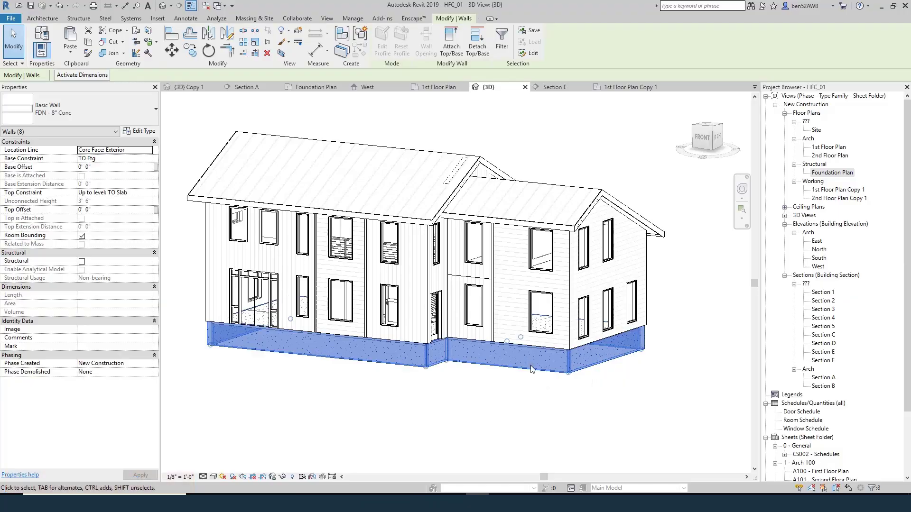
key(h)
key(i)
key(Escape)
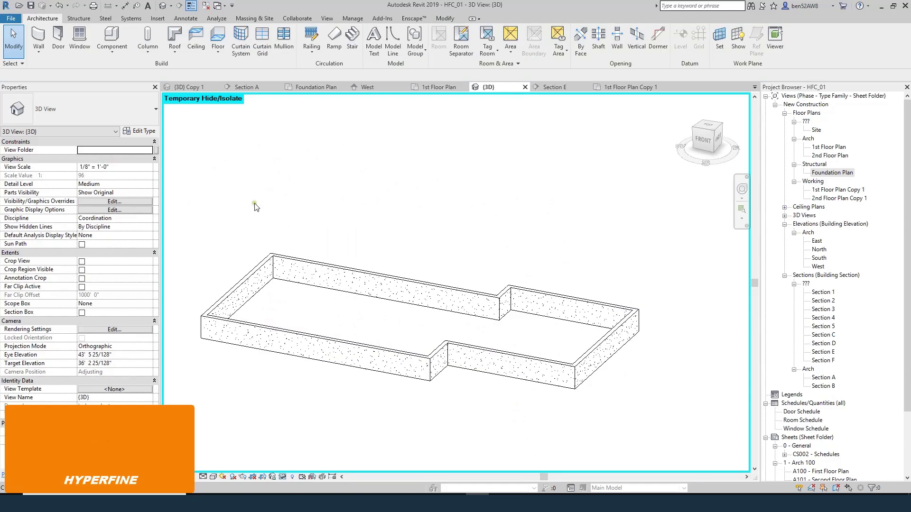
Place Bearing Footing - 36" x 12" wall foundations under the whole foundation wall chain.
click(78, 18)
click(252, 38)
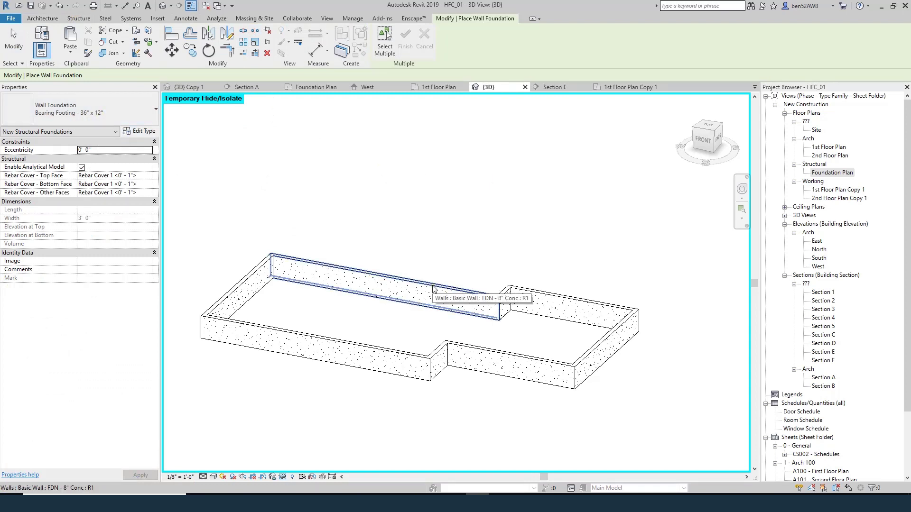
key(Tab)
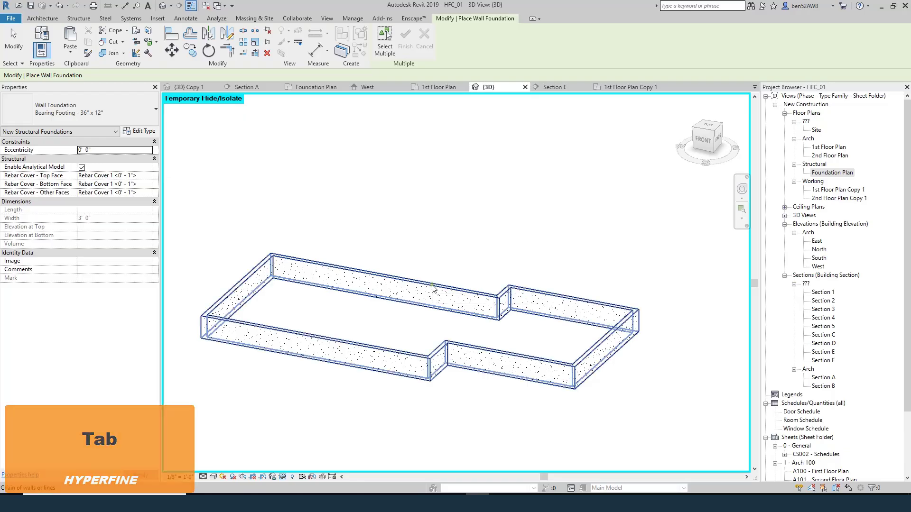
click(433, 288)
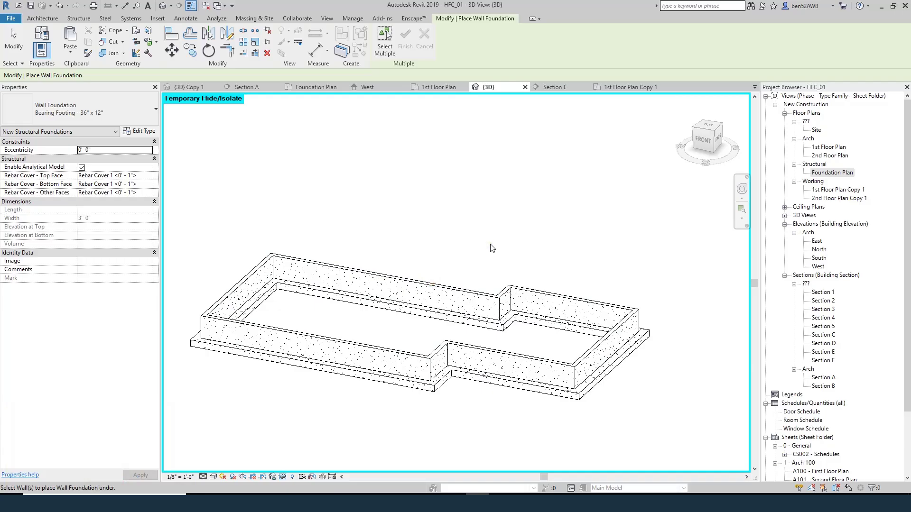
key(Escape)
key(Escape)
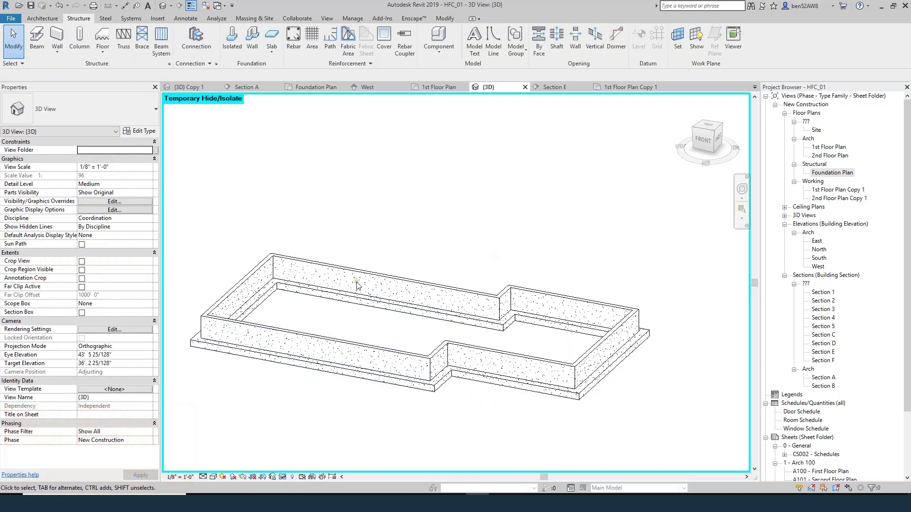
click(396, 279)
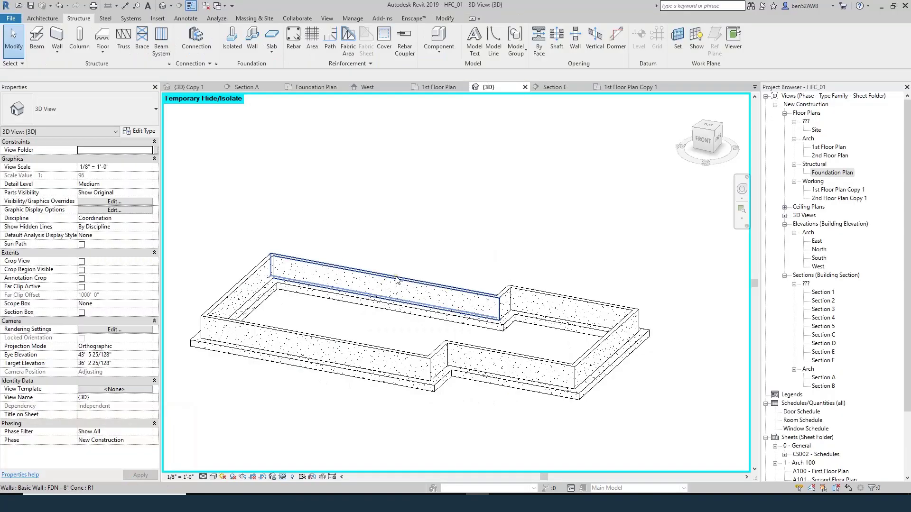
click(396, 279)
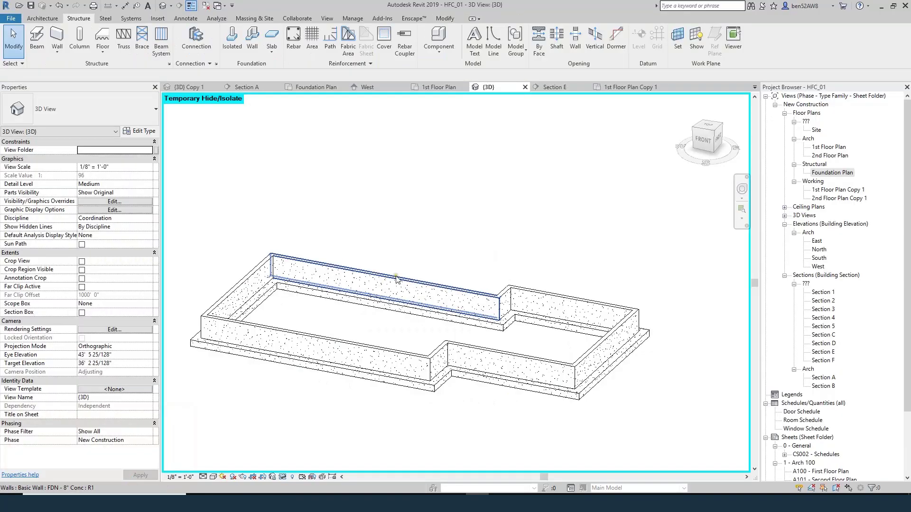
Select all wall footings with SA and duplicate their type as 'Bearing Footing - 24" x 8"'.
click(418, 314)
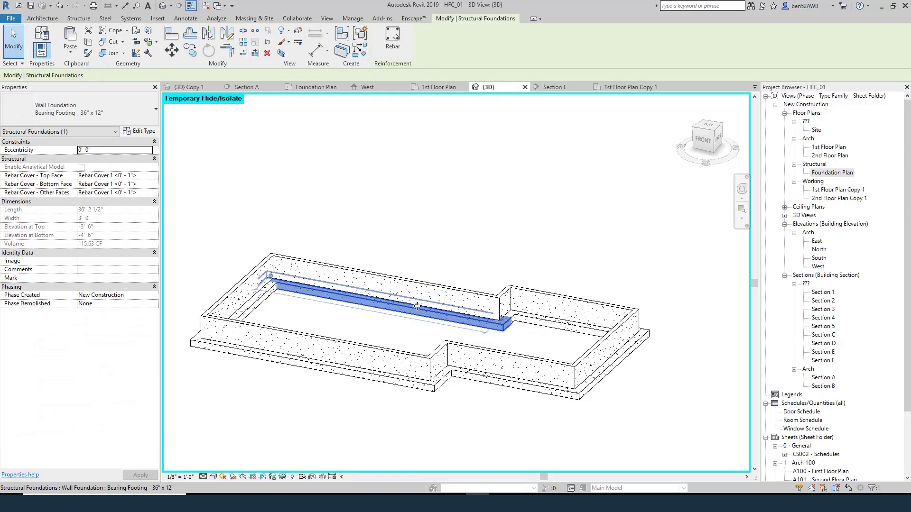
key(s)
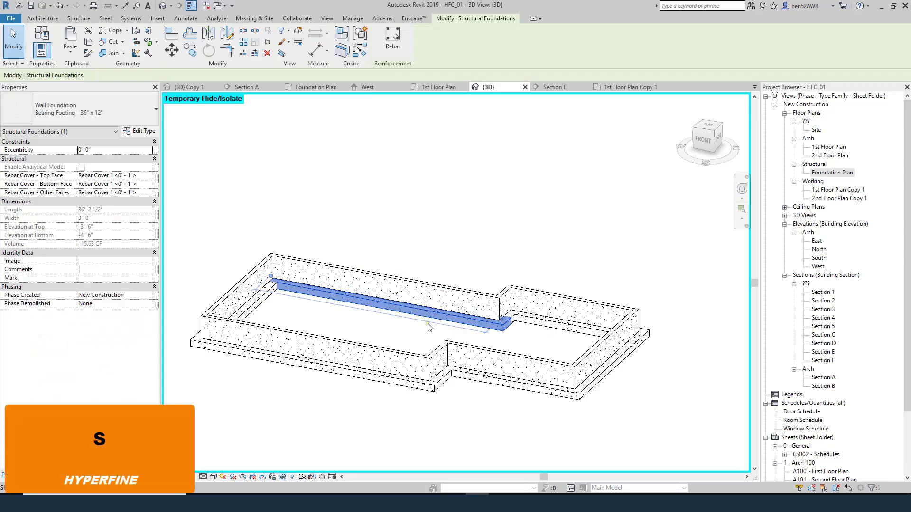
key(a)
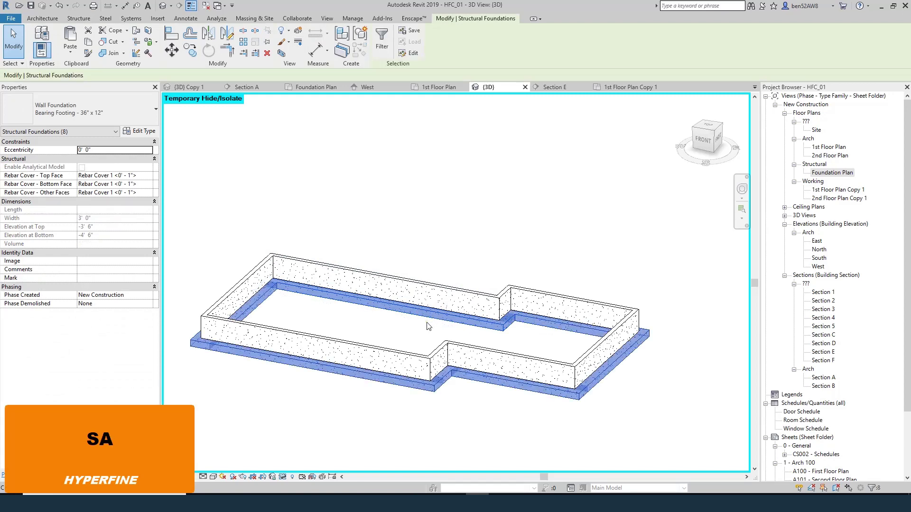
key(e)
key(t)
click(374, 148)
key(Right)
key(BackSpace)
key(BackSpace)
key(Left)
key(Left)
key(Left)
key(shift+Left)
key(shift+Left)
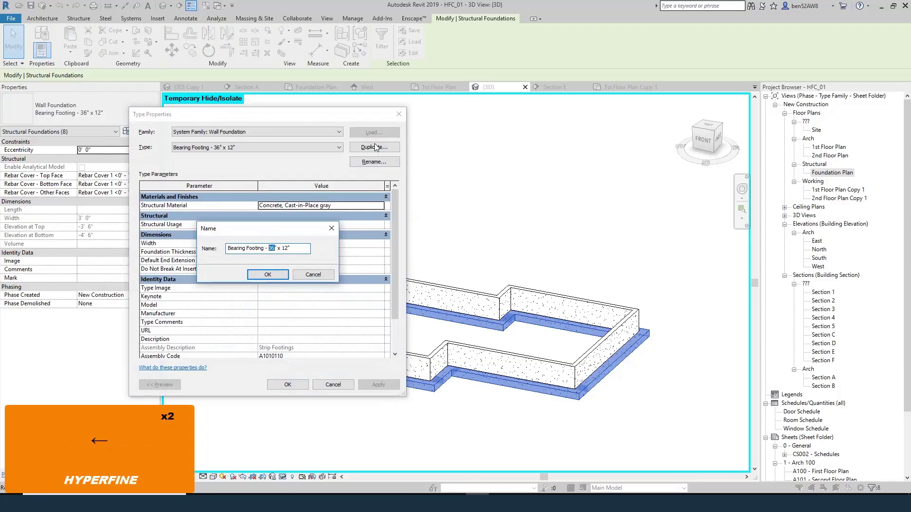
text(24)
key(Right)
key(shift+Right)
key(shift+Right)
text(8)
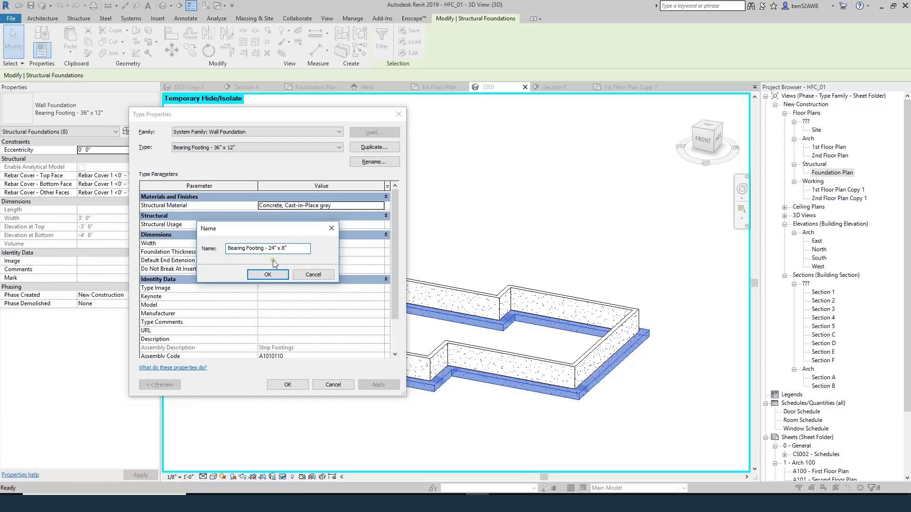
click(269, 277)
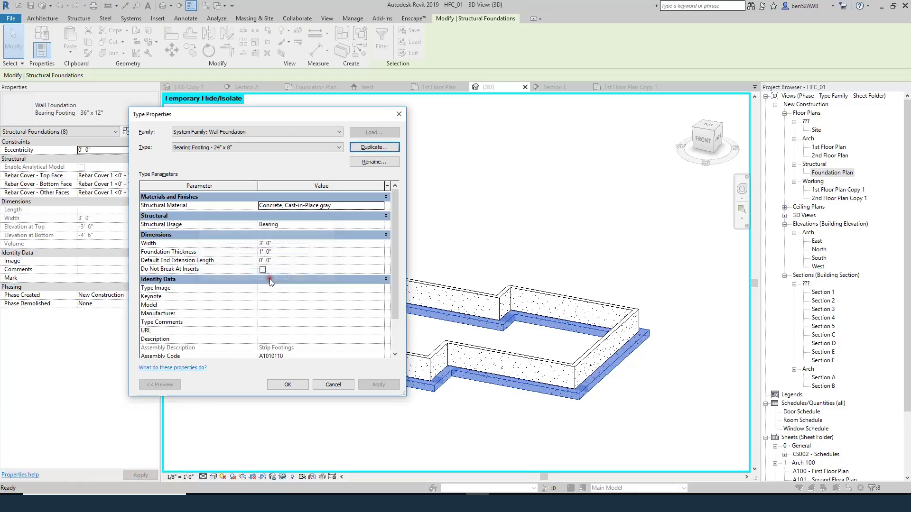
Give the new footing type a 2' width and 8" foundation thickness.
click(284, 243)
text(2)
key(Tab)
text(8)
key(Tab)
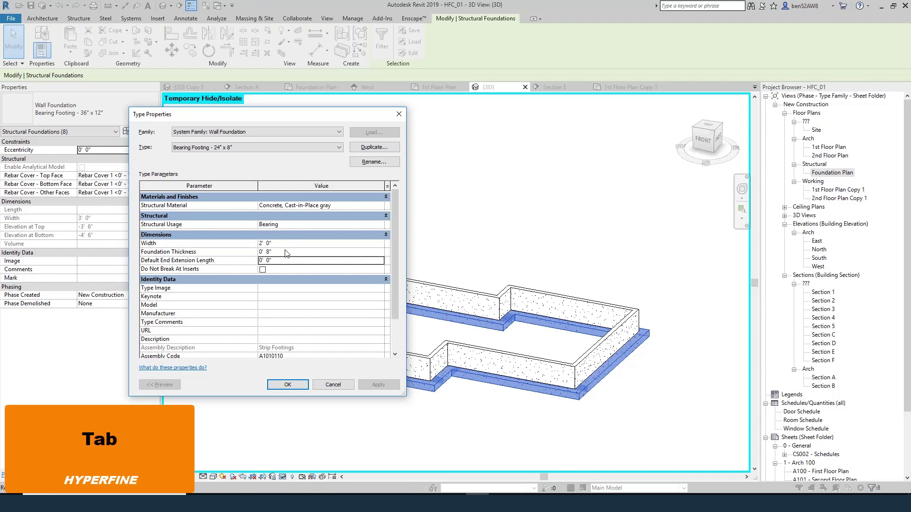
click(288, 384)
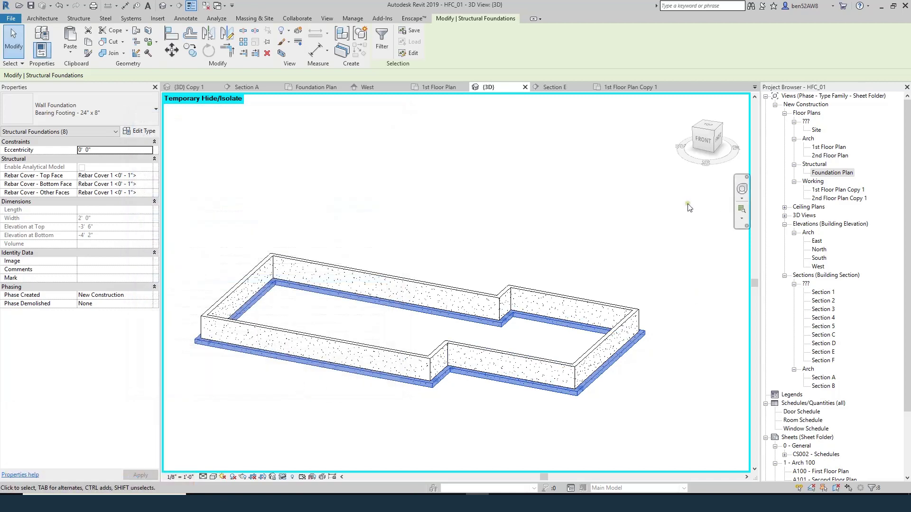
Open the Foundation Plan, close all inactive views, and switch to the footing photos in Photoshop.
double_click(836, 174)
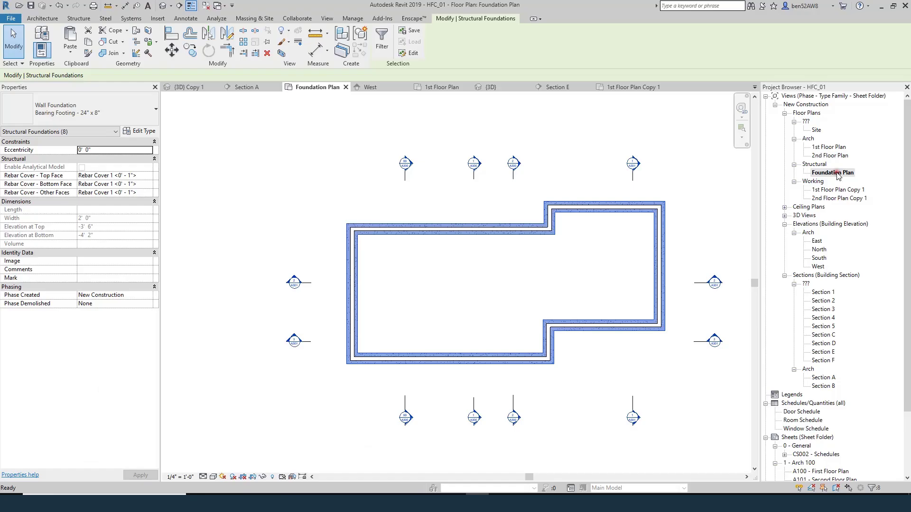
scroll(405, 244, up, 5)
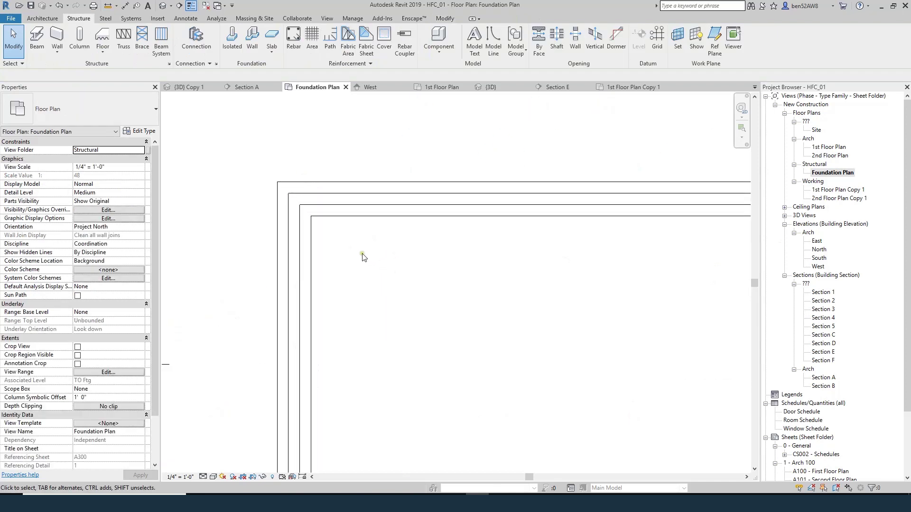
click(206, 6)
scroll(488, 261, down, 2)
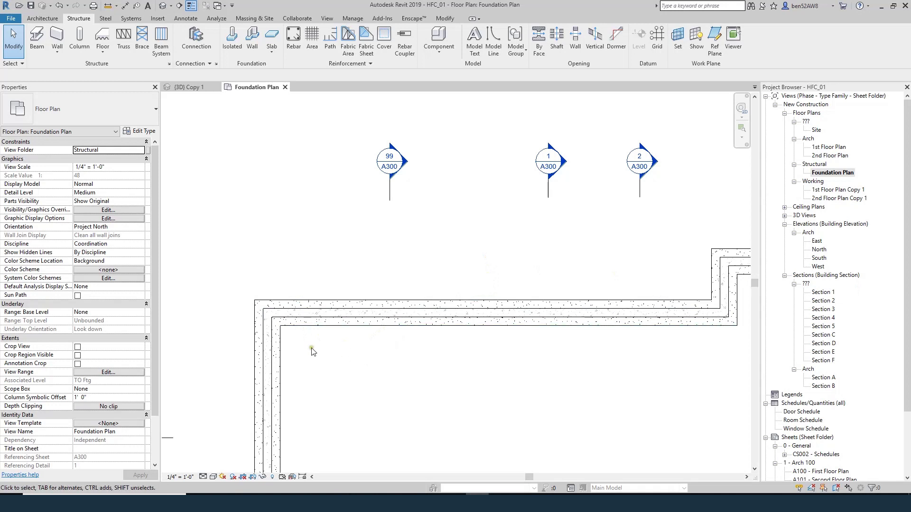
scroll(312, 351, up, 2)
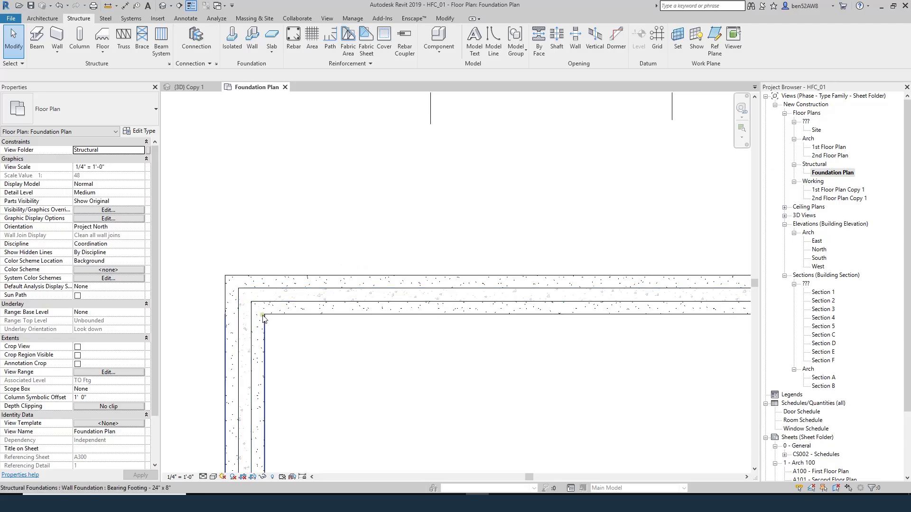
scroll(284, 296, down, 1)
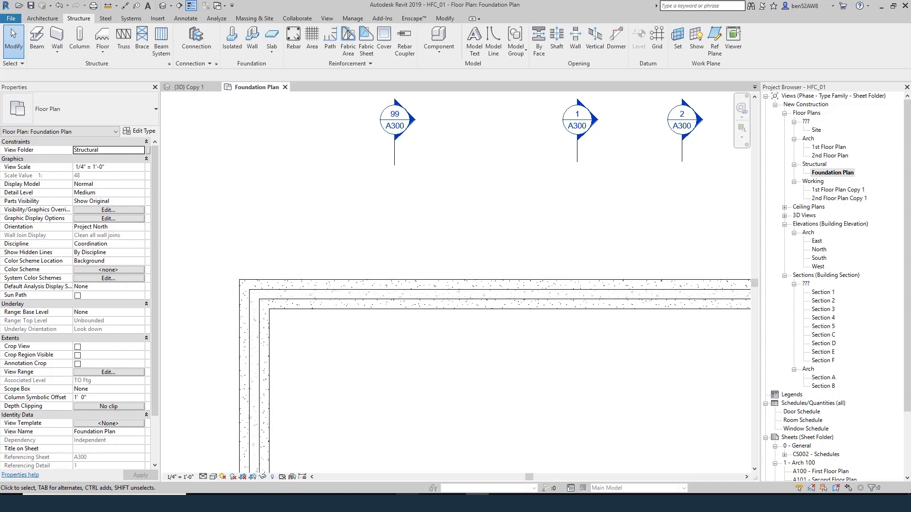
click(407, 503)
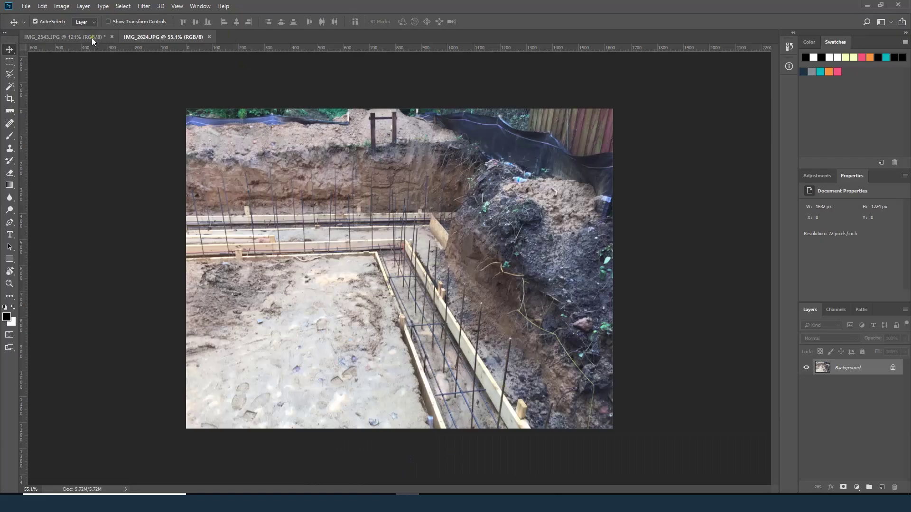
View the IMG_2543.JPG and IMG_2624.JPG footing photos, then return to Revit.
click(64, 36)
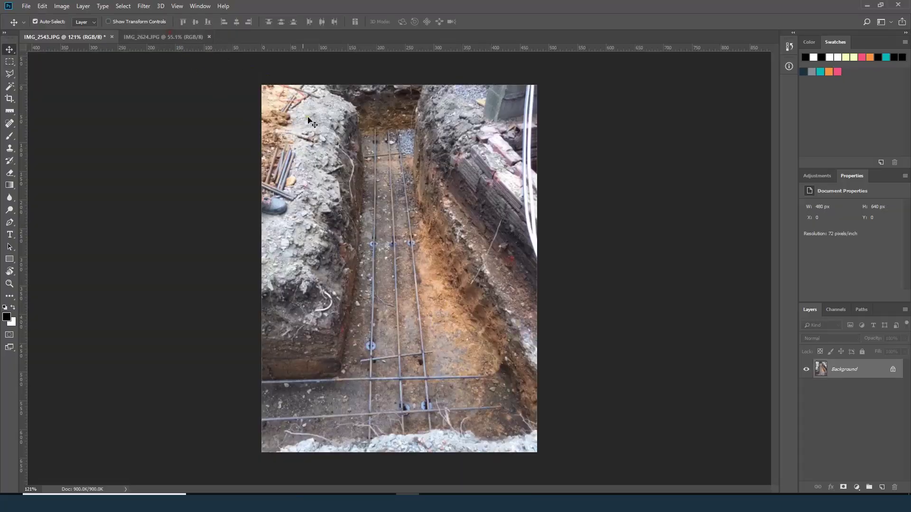
click(165, 36)
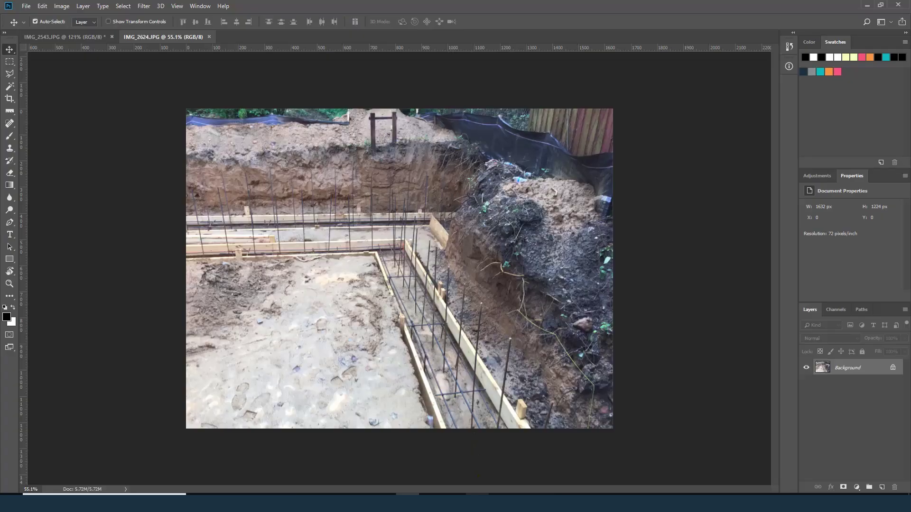
mouse_move(476, 494)
click(471, 432)
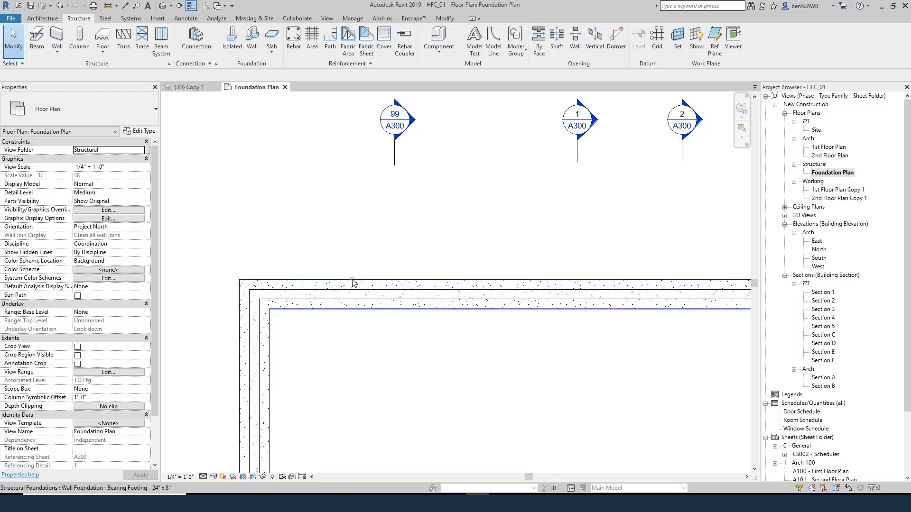
Override the footing category to hide surface patterns and draw projection lines as Dash 1/8".
scroll(325, 229, down, 3)
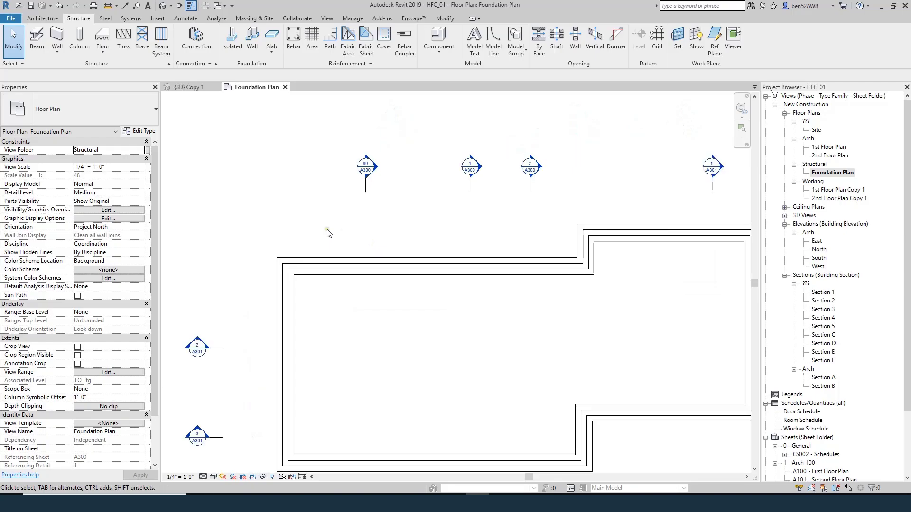
click(402, 260)
right_click(404, 260)
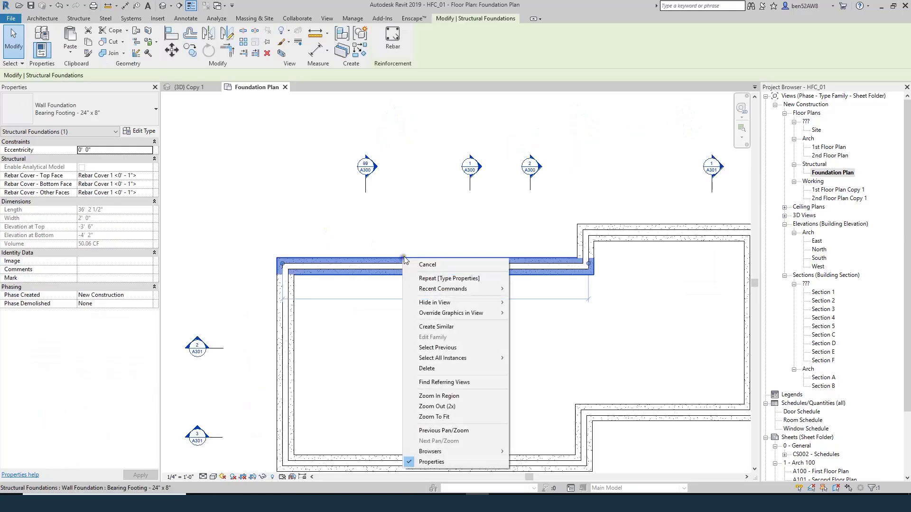
mouse_move(464, 313)
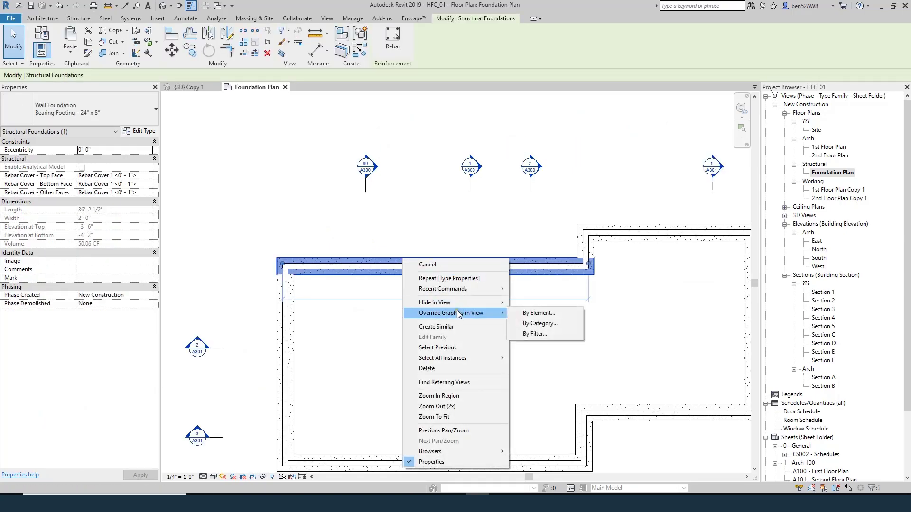
click(541, 323)
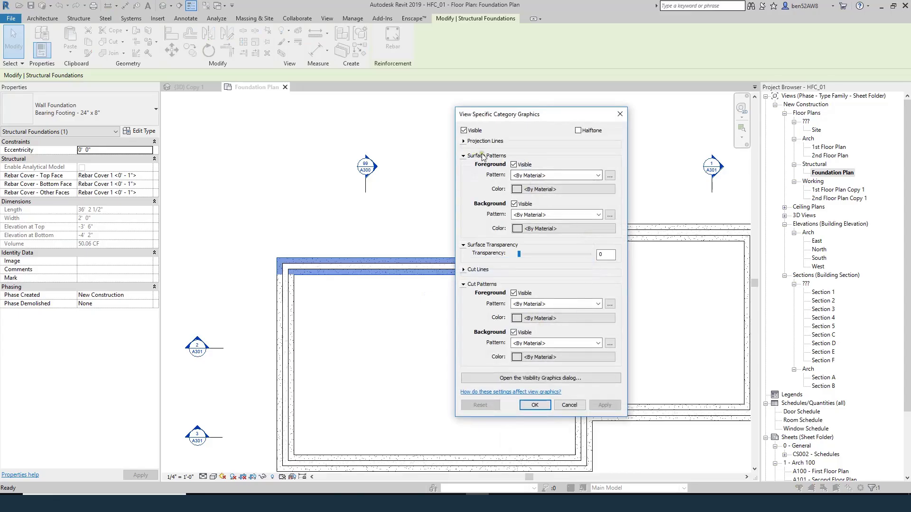
click(514, 164)
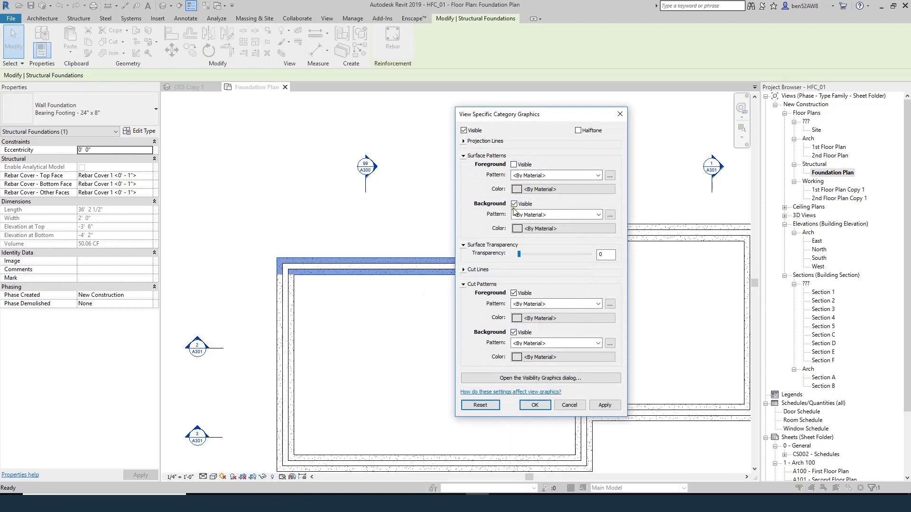
click(514, 204)
click(463, 141)
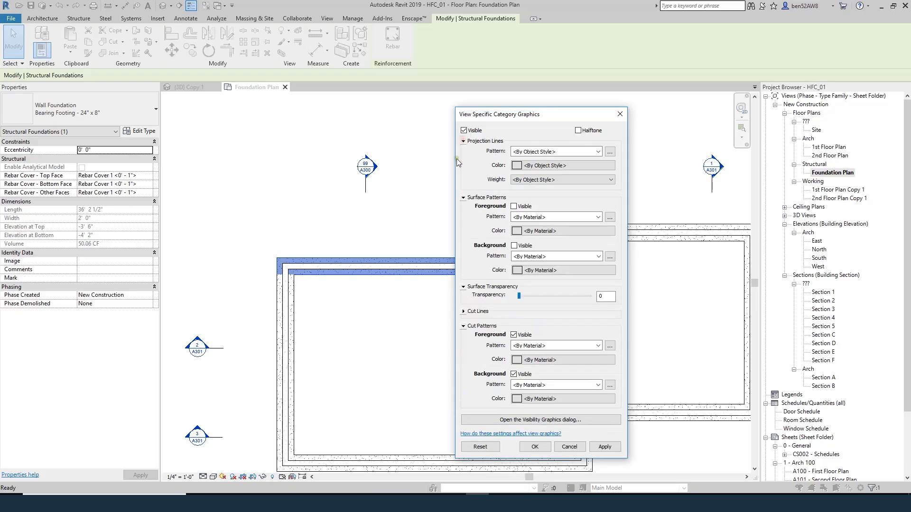
click(598, 152)
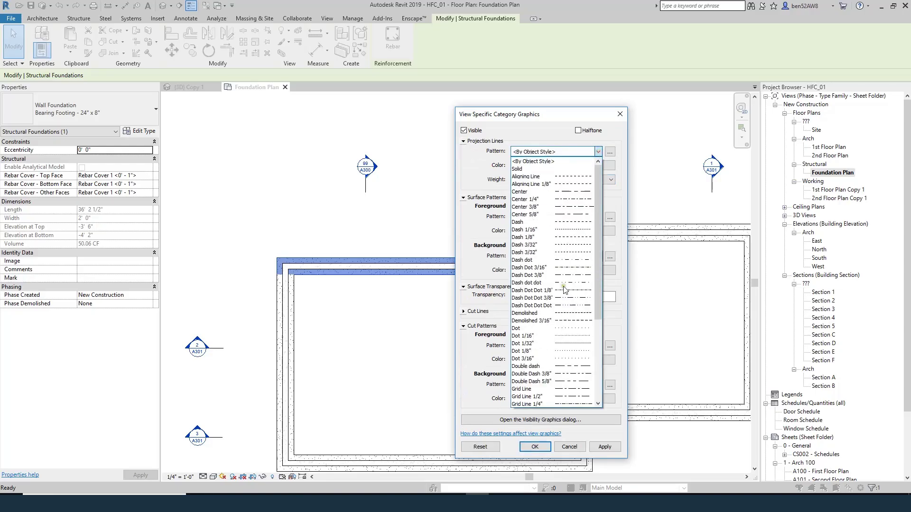
click(555, 237)
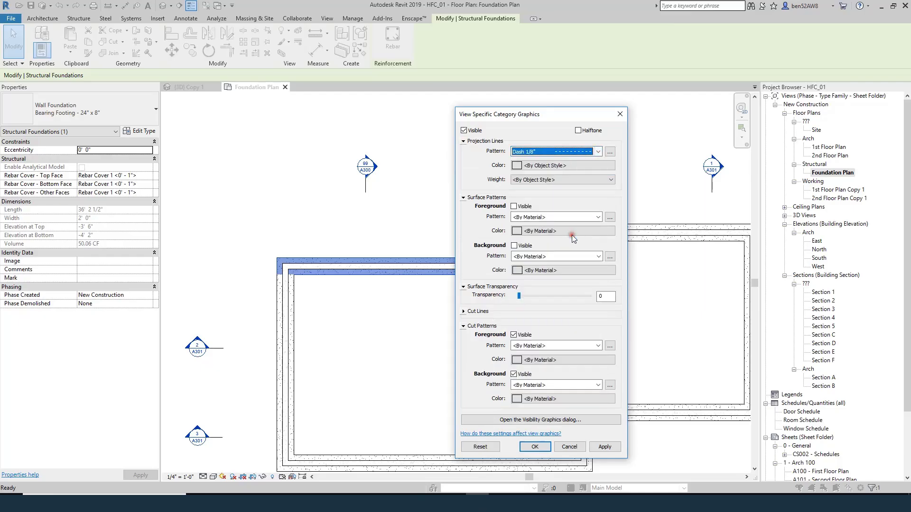
click(532, 447)
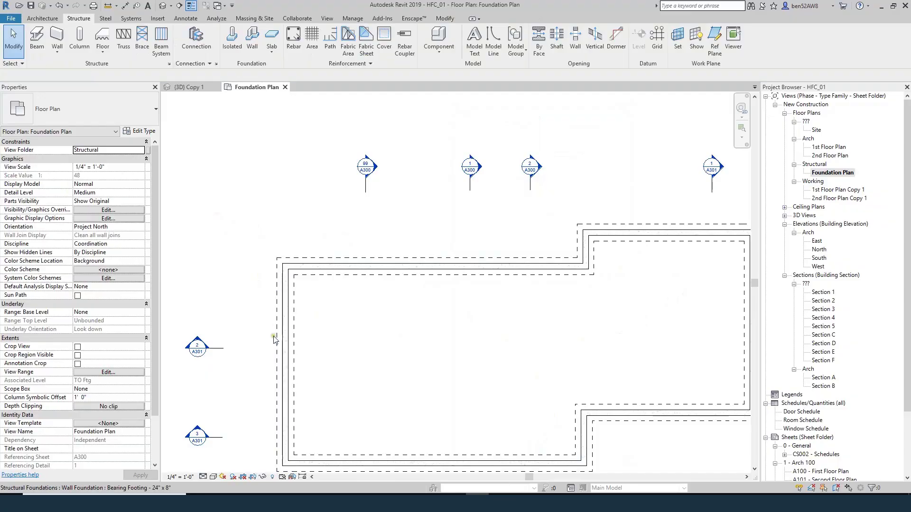
middle_drag(438, 323, 403, 341)
scroll(403, 342, down, 2)
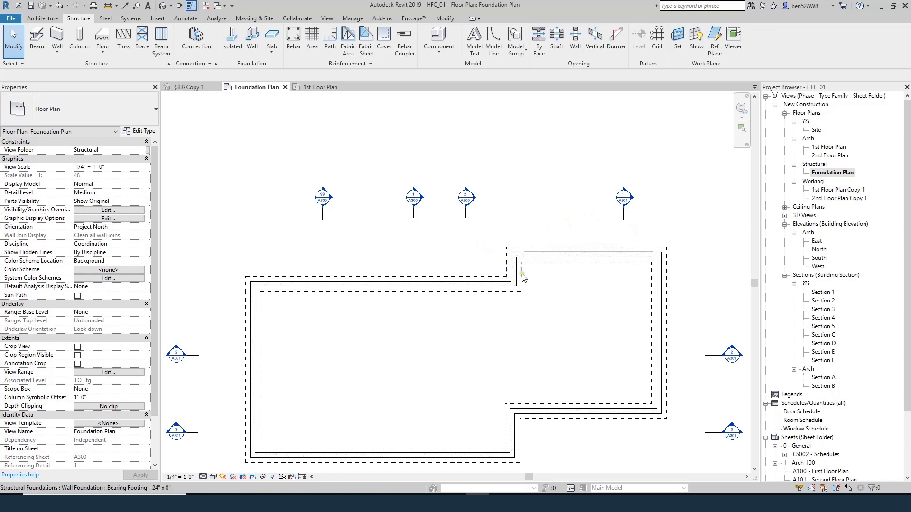
Place the 56'-0" overall dimension between the left and right foundation walls, above the building.
key(d)
key(i)
click(254, 355)
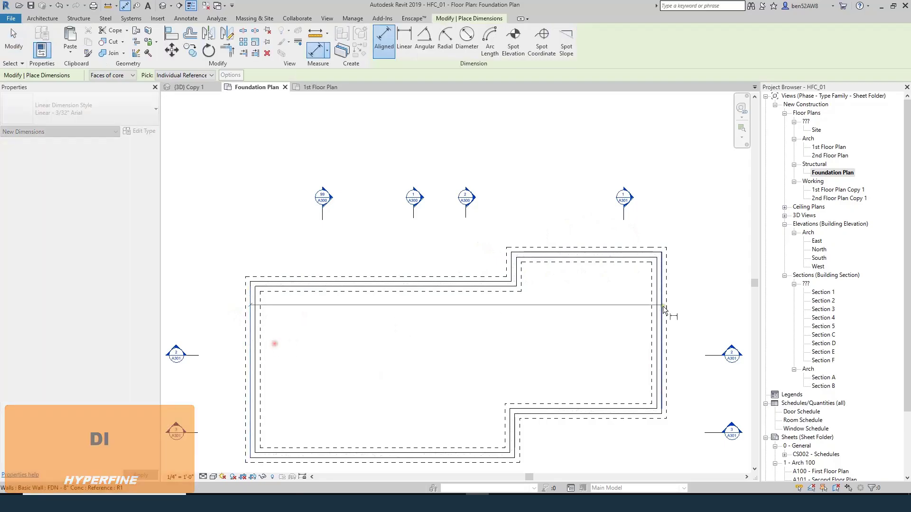
click(665, 318)
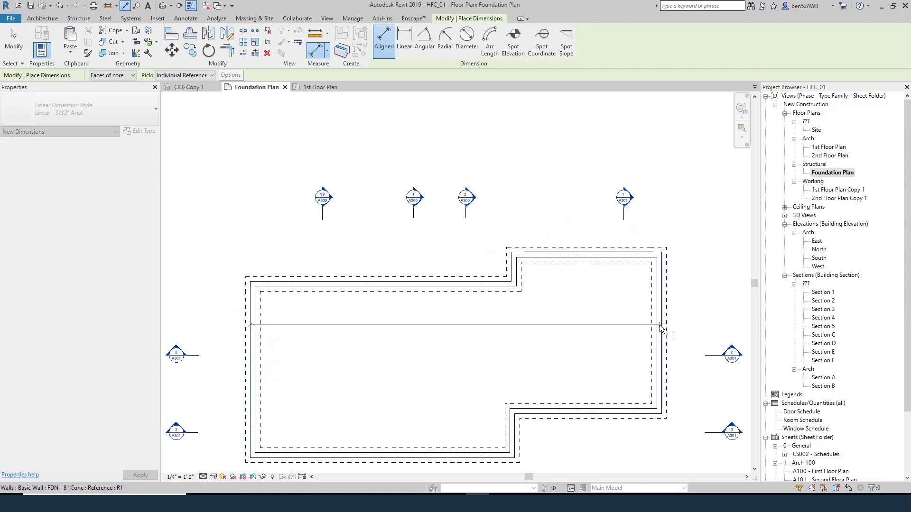
click(701, 232)
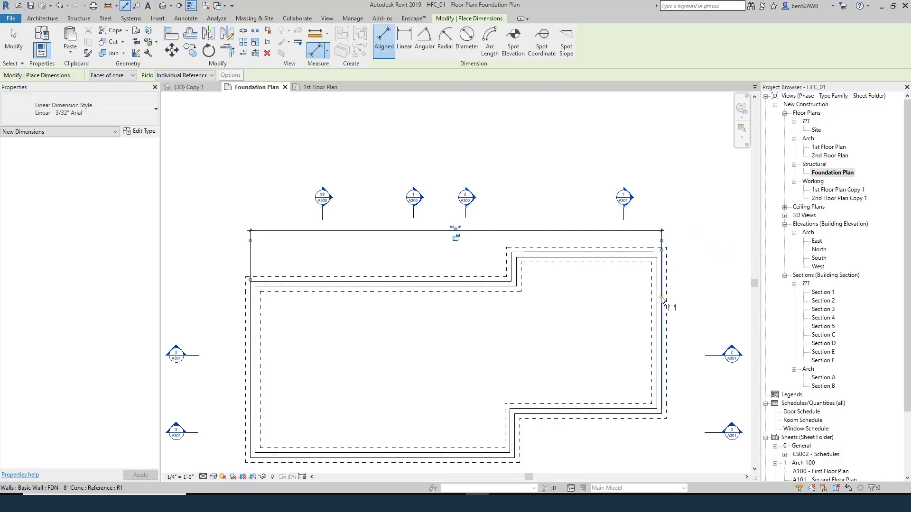
Add a chain dimension from the right wall through the wall step to the left wall.
click(659, 299)
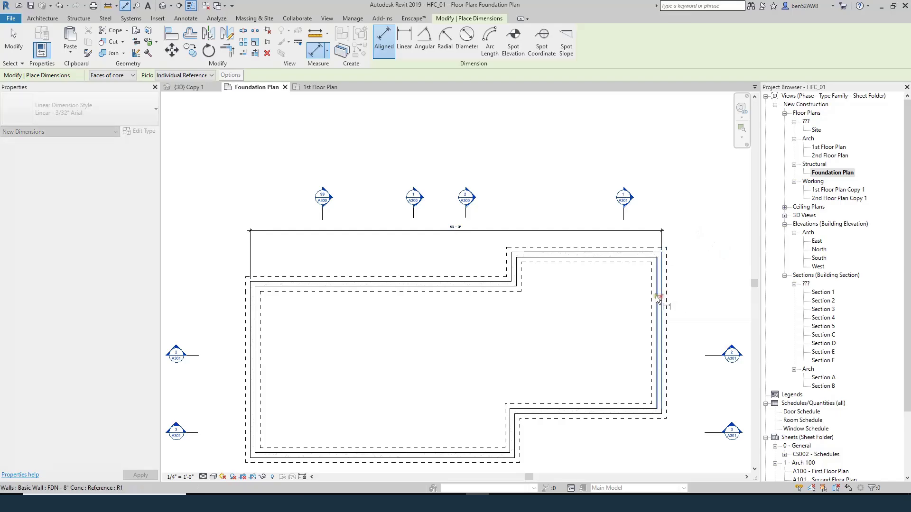
click(511, 270)
click(253, 334)
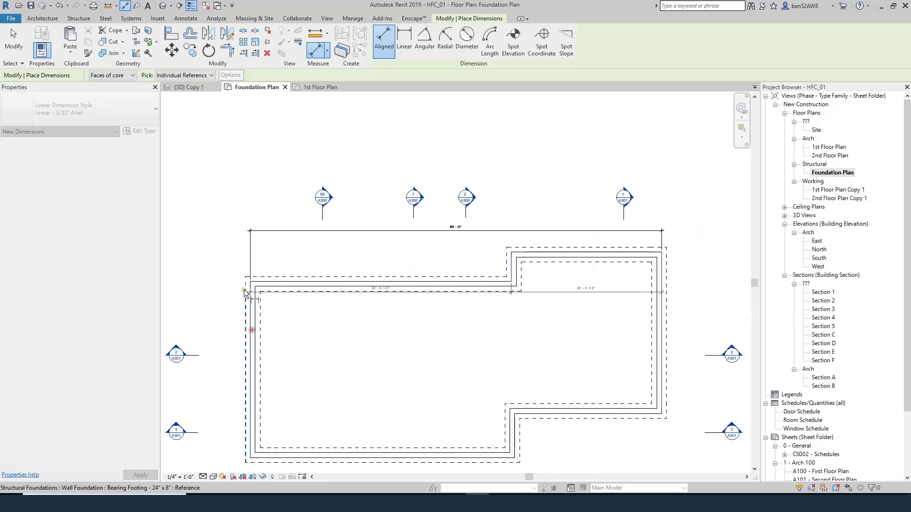
click(214, 243)
Dimension the top footing walls at 34'-10 1/2", 8", 19'-1 1/2" and 8".
click(253, 323)
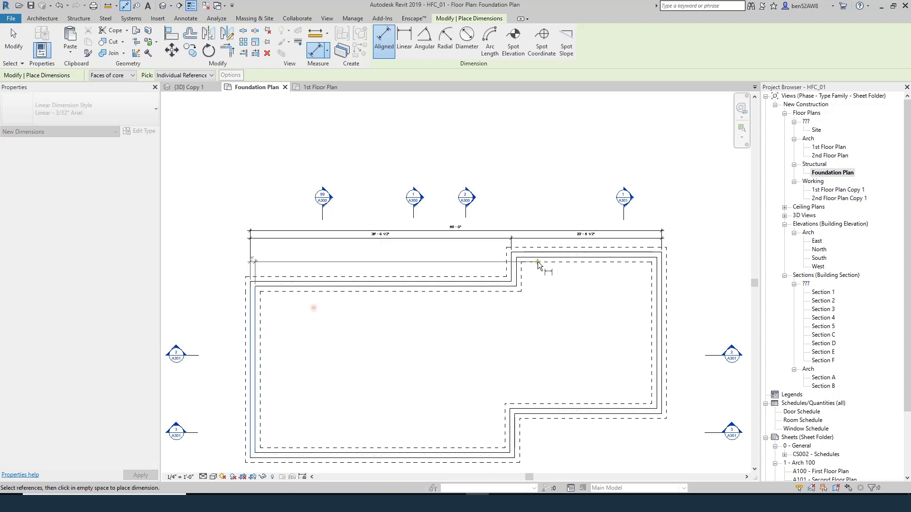
scroll(522, 265, up, 4)
click(482, 276)
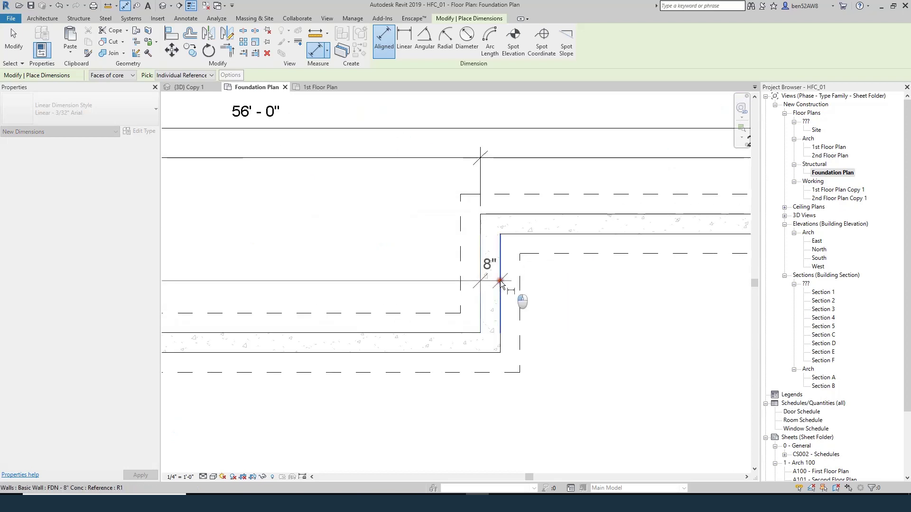
scroll(522, 297, down, 4)
scroll(629, 294, up, 4)
click(599, 291)
click(665, 194)
scroll(673, 208, down, 4)
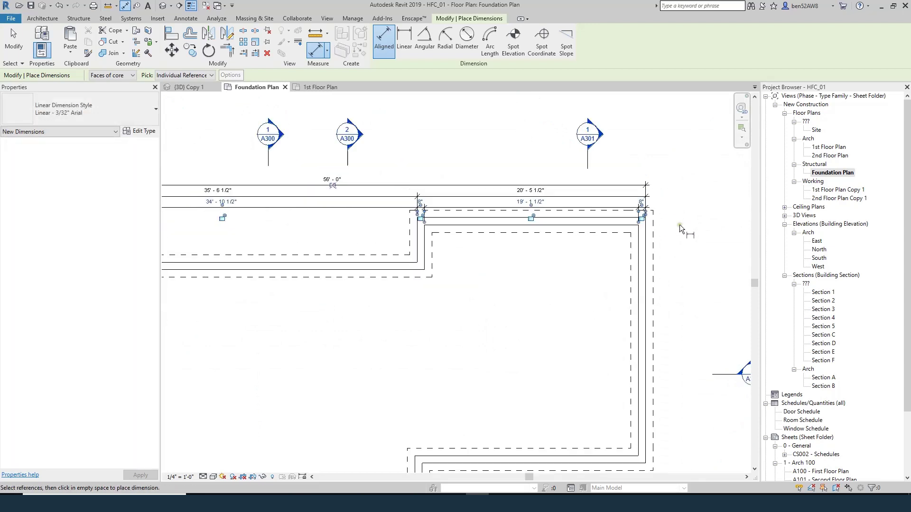
key(Escape)
key(Escape)
Select the 56'-0" dimension, the 35'-6 1/2"/20'-5 1/2" string and the left foundation wall to check them.
middle_drag(371, 184, 456, 219)
scroll(457, 219, up, 2)
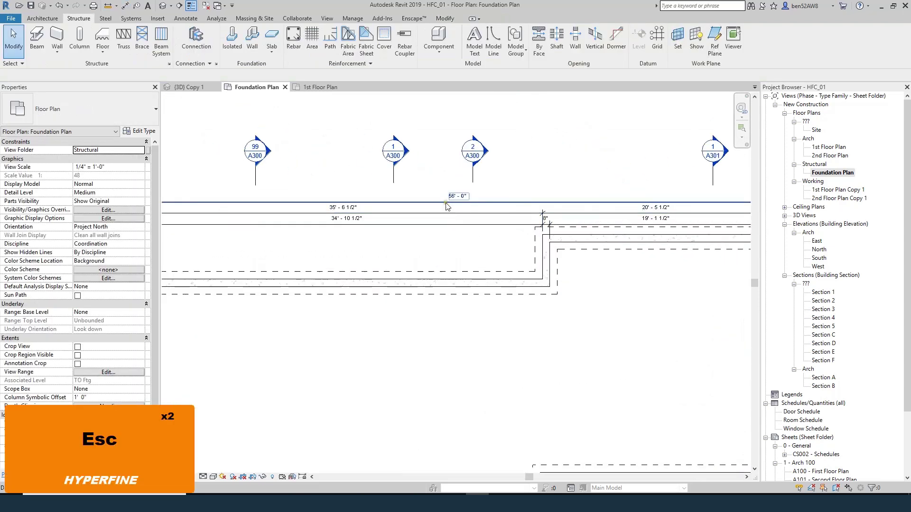
click(491, 197)
scroll(495, 201, down, 3)
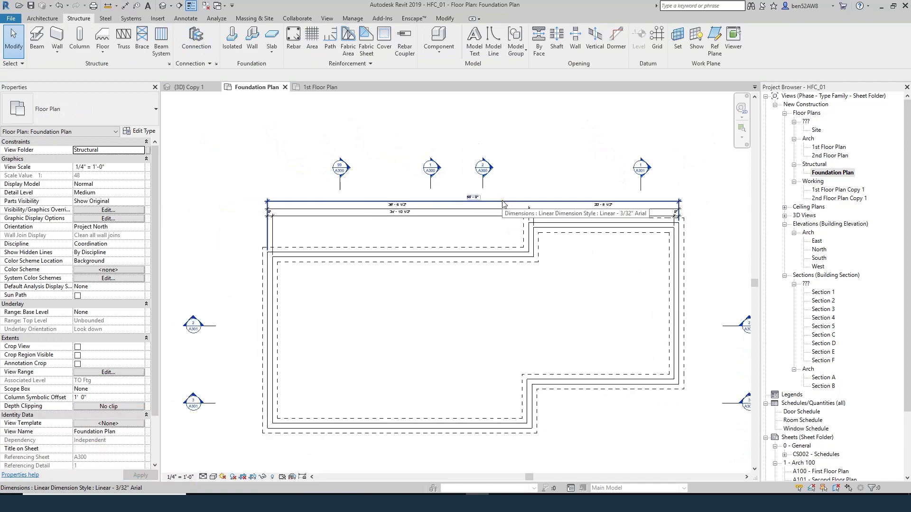
scroll(500, 201, up, 4)
click(295, 215)
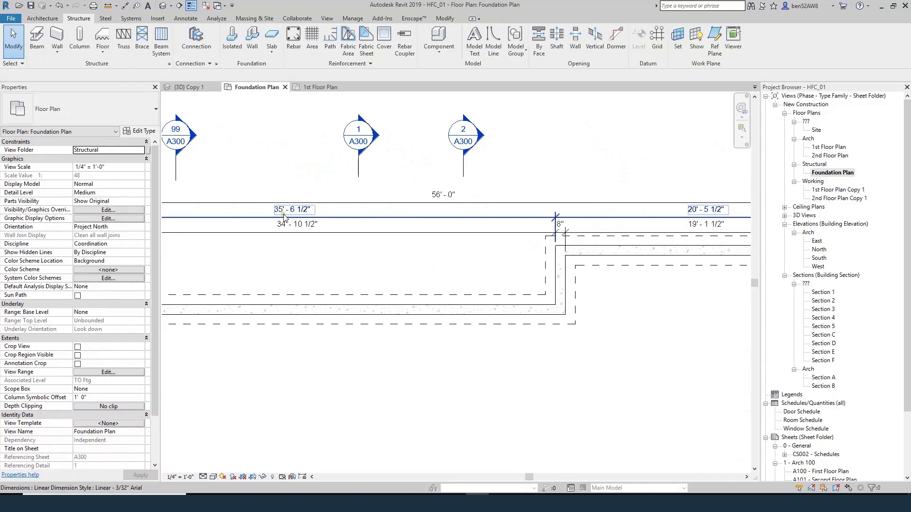
scroll(541, 216, down, 2)
click(203, 320)
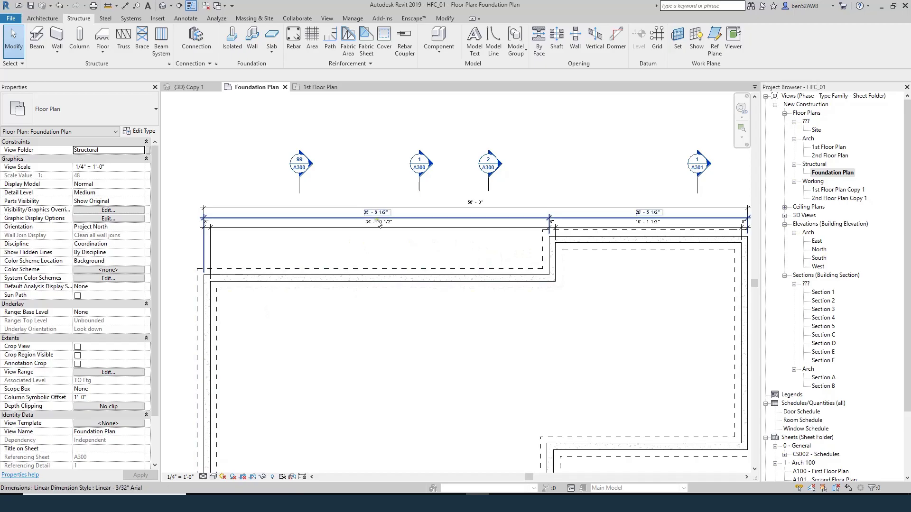
scroll(362, 216, up, 2)
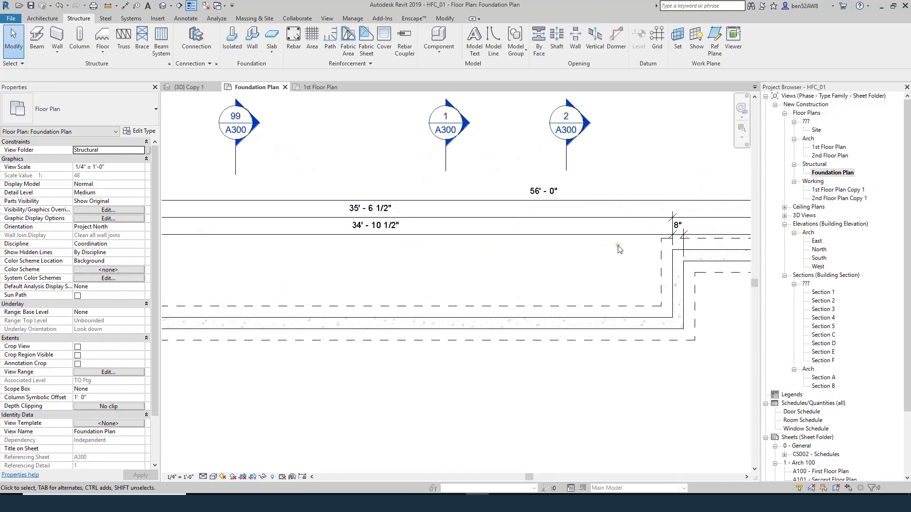
Open the 1st Floor Plan and review its dimensions for comparison.
double_click(822, 147)
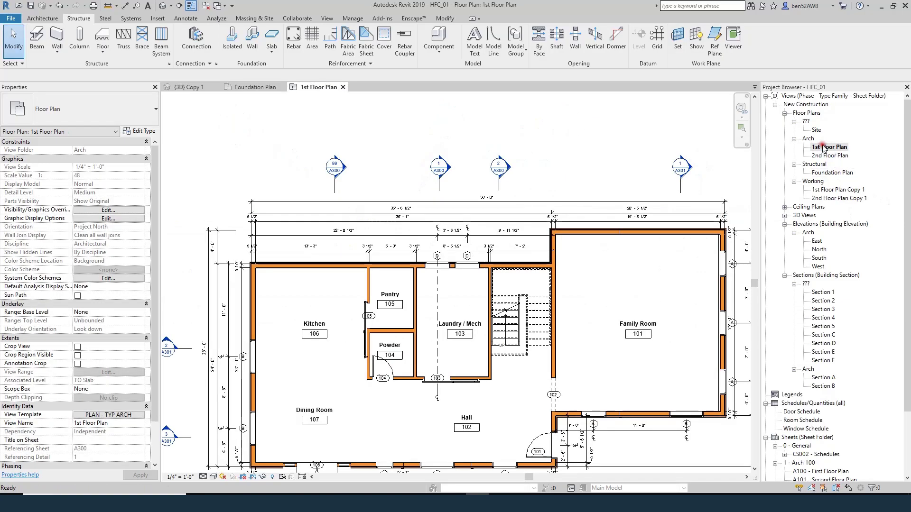
scroll(474, 218, up, 4)
scroll(476, 221, down, 1)
scroll(476, 220, down, 2)
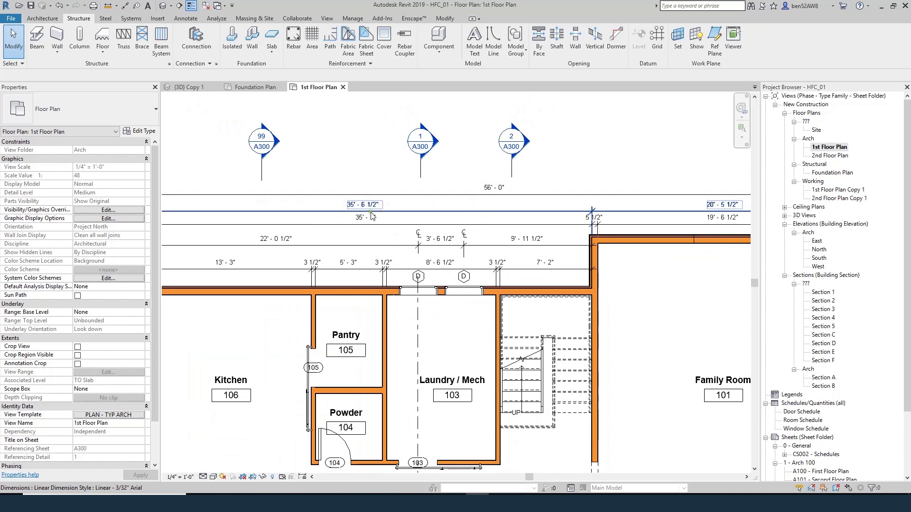
scroll(380, 213, down, 1)
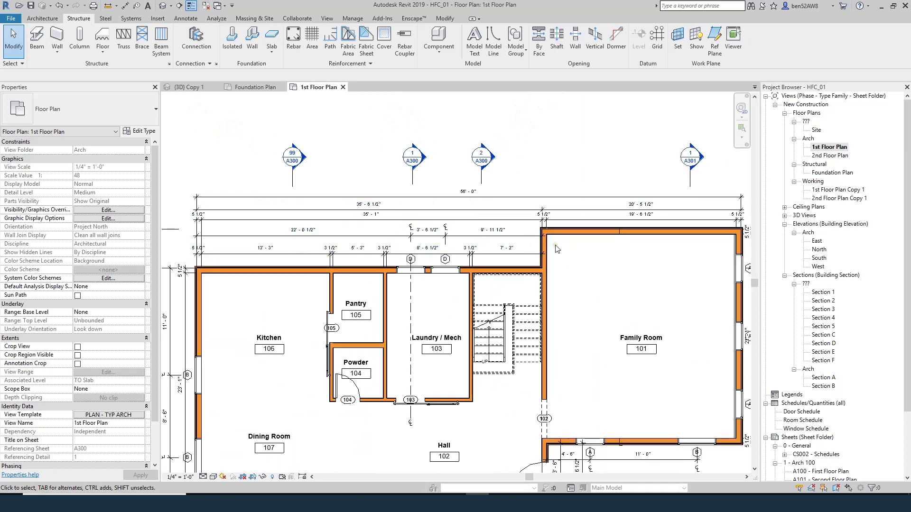
Return to the Foundation Plan and start Aligned Dimension with DI.
double_click(829, 173)
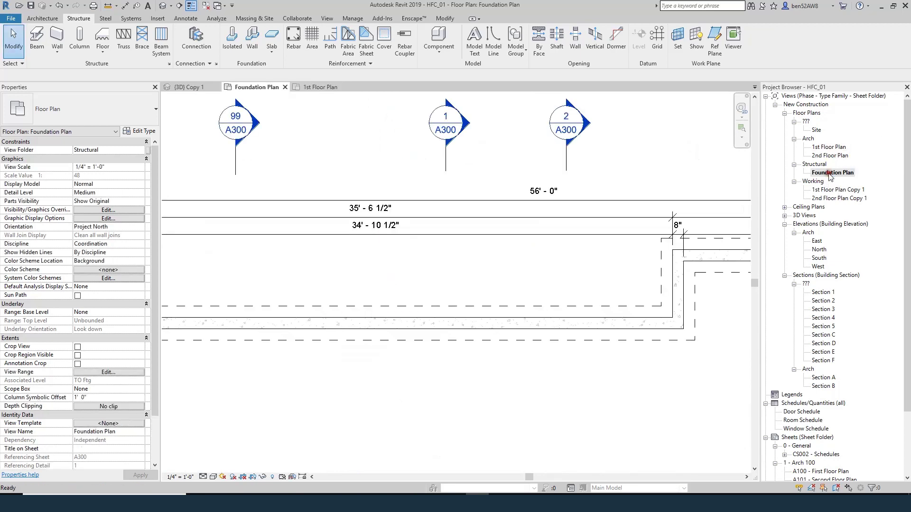
scroll(499, 273, down, 3)
key(i)
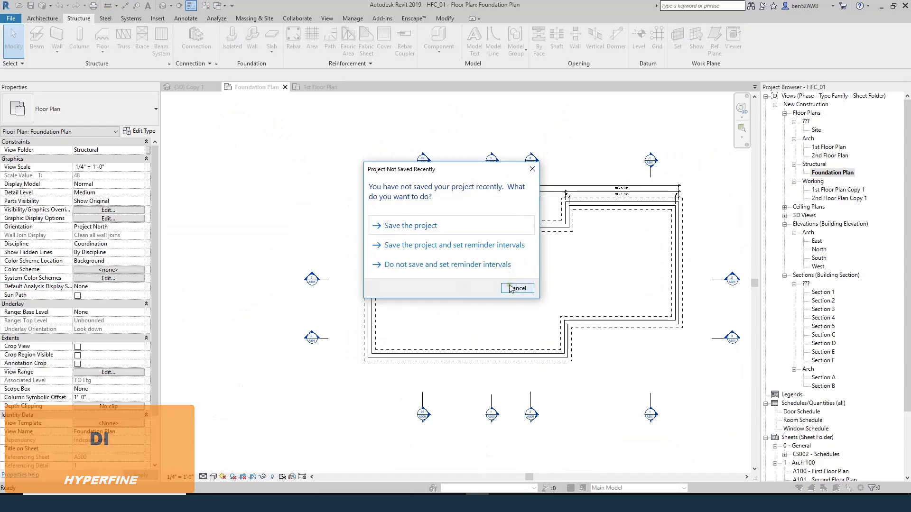
Dismiss the Project Not Saved Recently reminder without saving.
click(510, 288)
scroll(632, 256, up, 3)
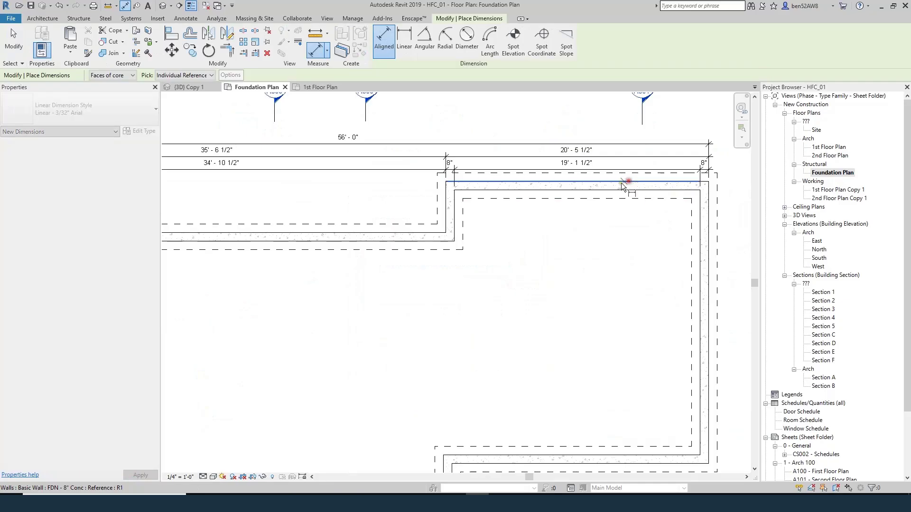
scroll(602, 183, down, 4)
scroll(504, 319, up, 4)
scroll(504, 319, down, 4)
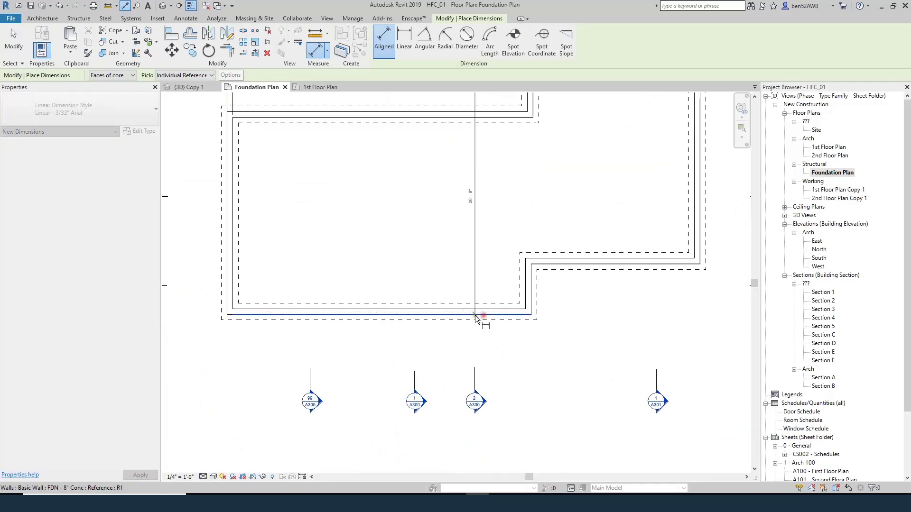
scroll(617, 305, up, 5)
Dimension the right-side foundation walls with a 22'-0" and 6'-0" string.
click(631, 327)
scroll(631, 327, down, 3)
scroll(597, 211, down, 2)
scroll(576, 332, up, 3)
click(365, 378)
click(705, 349)
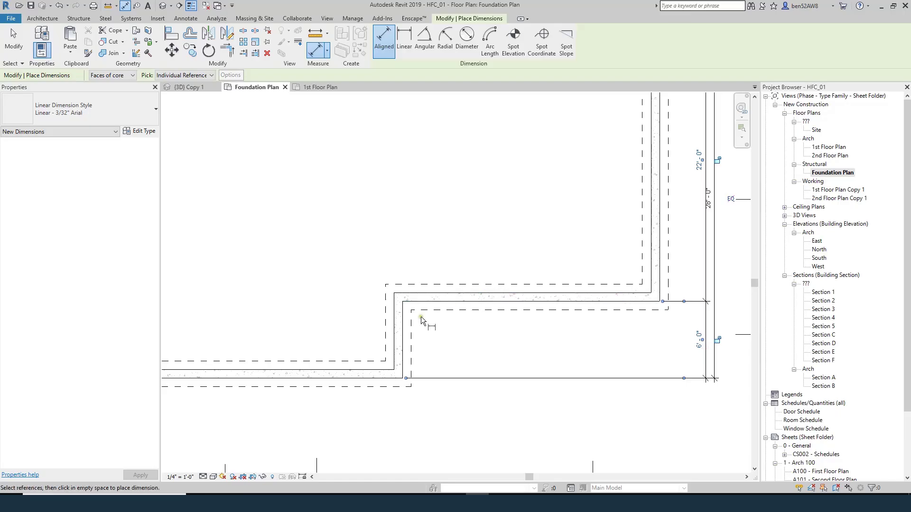
Add a 5'-4" dimension at the inner wall step and cancel the unfinished one.
click(342, 372)
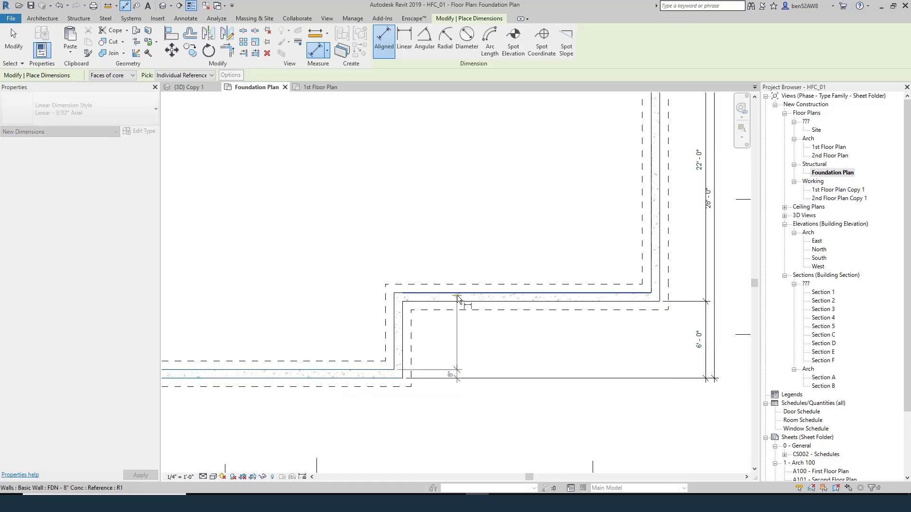
click(435, 302)
click(443, 249)
click(632, 301)
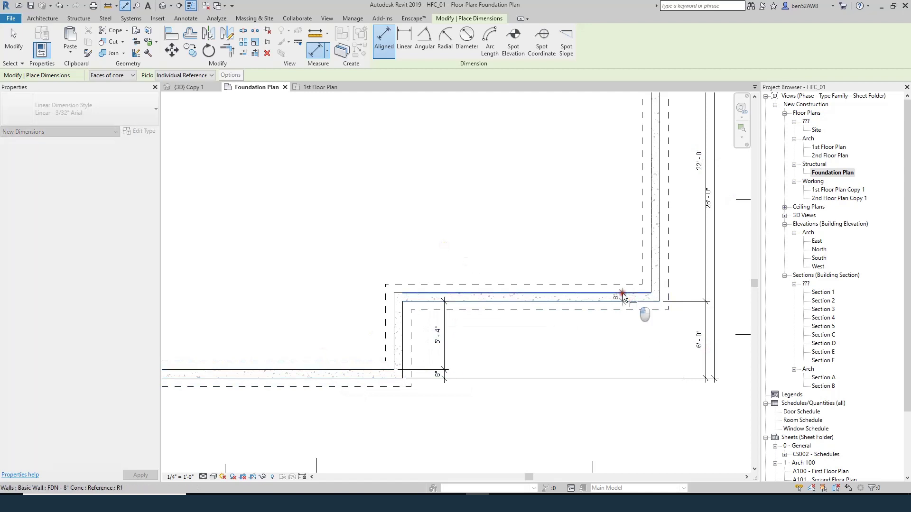
scroll(622, 293, down, 5)
scroll(612, 345, up, 5)
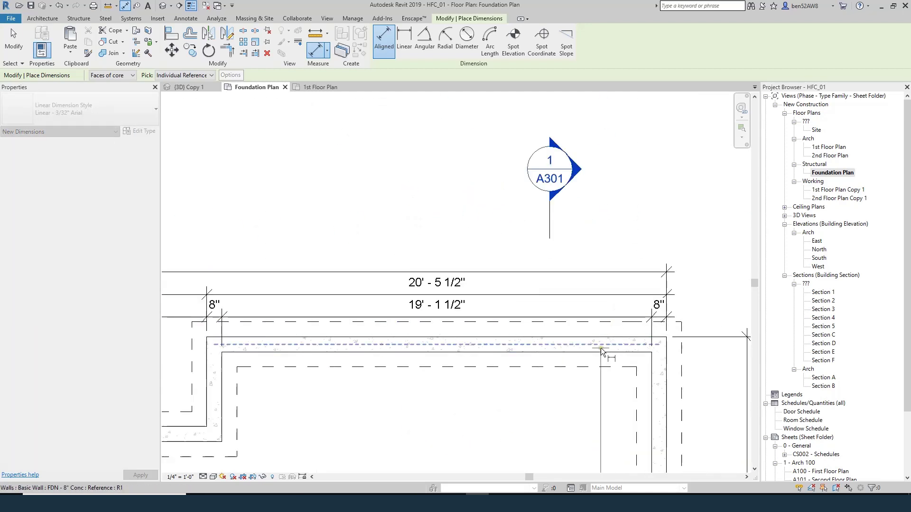
scroll(601, 338, down, 2)
key(Escape)
key(Escape)
scroll(617, 340, down, 3)
scroll(640, 344, down, 3)
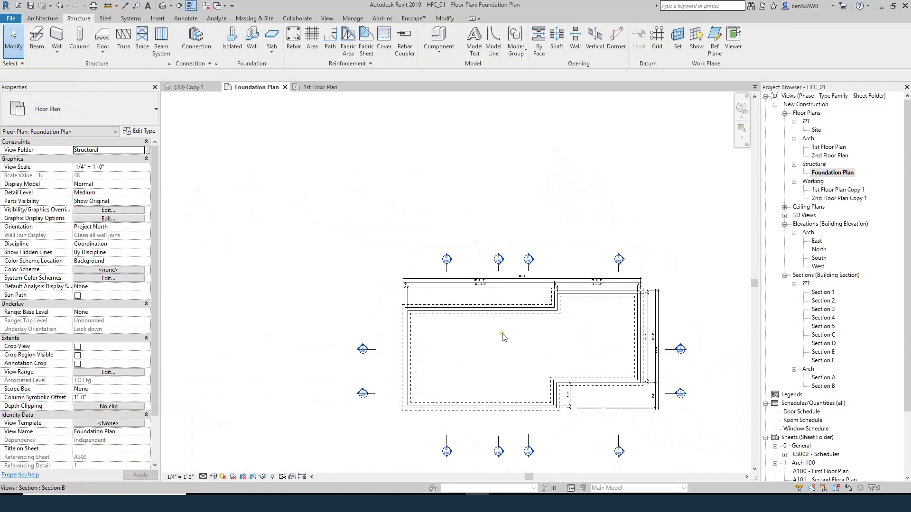
Add a leadered note on the top footing edge reading 24" X 8" FTG, TYP.
scroll(476, 293, up, 2)
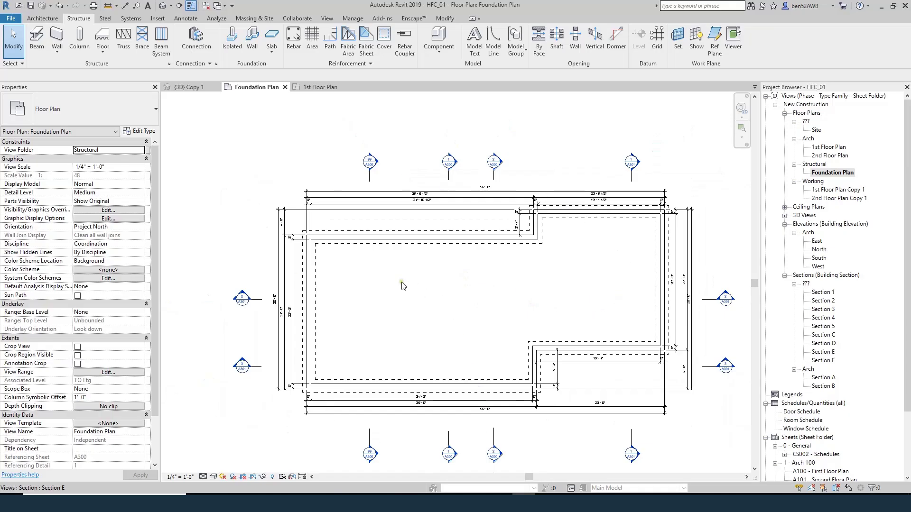
scroll(402, 271, up, 1)
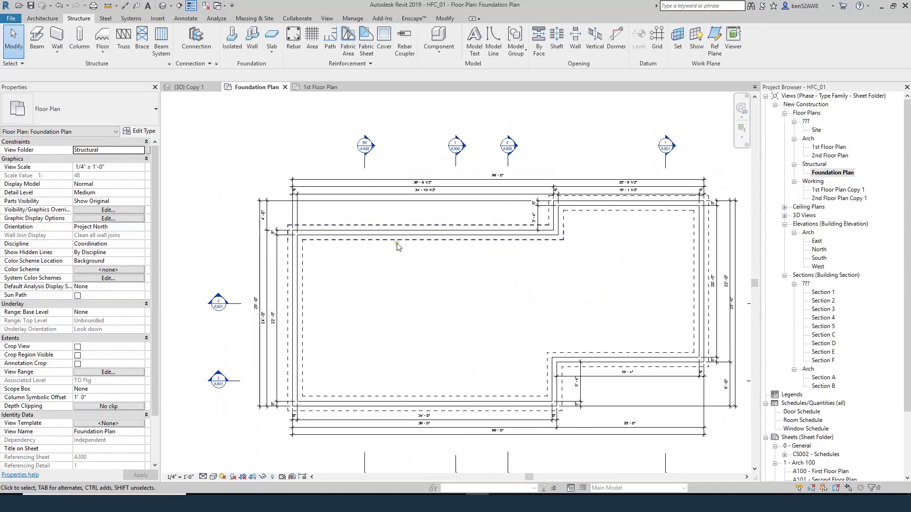
scroll(397, 245, up, 3)
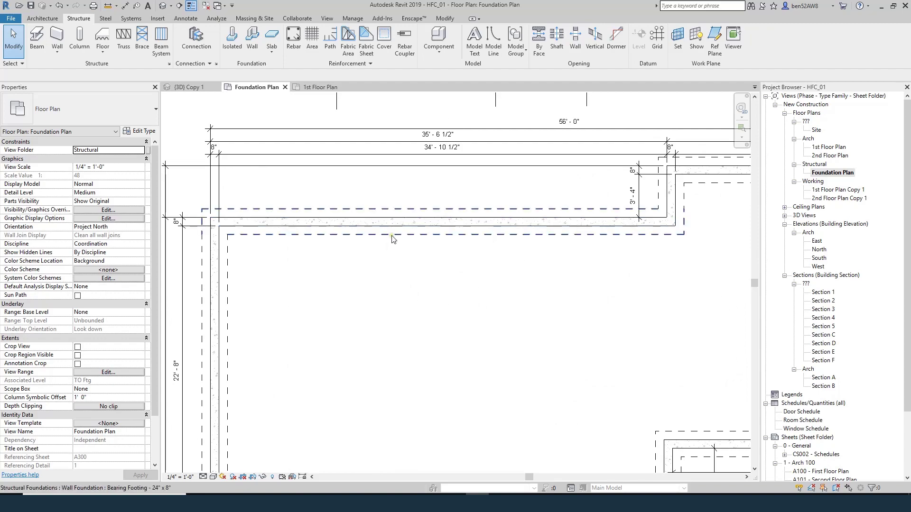
key(t)
key(x)
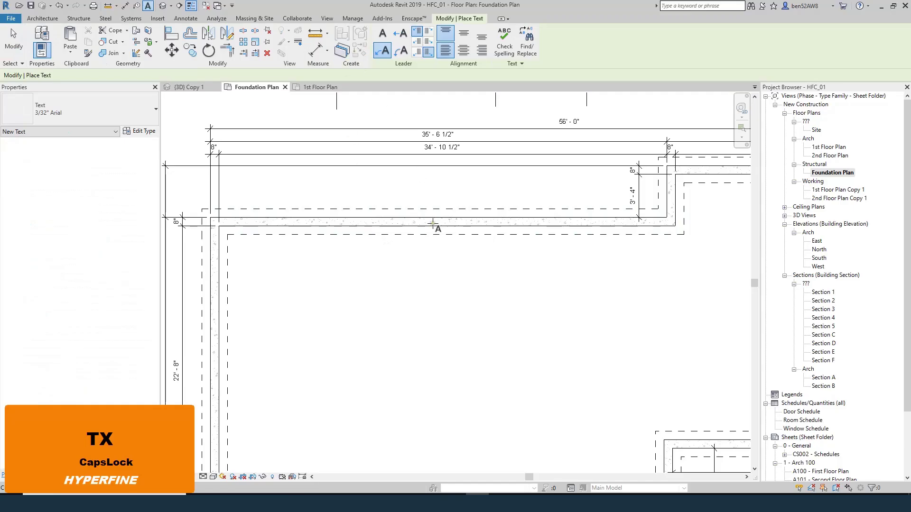
click(402, 234)
click(425, 263)
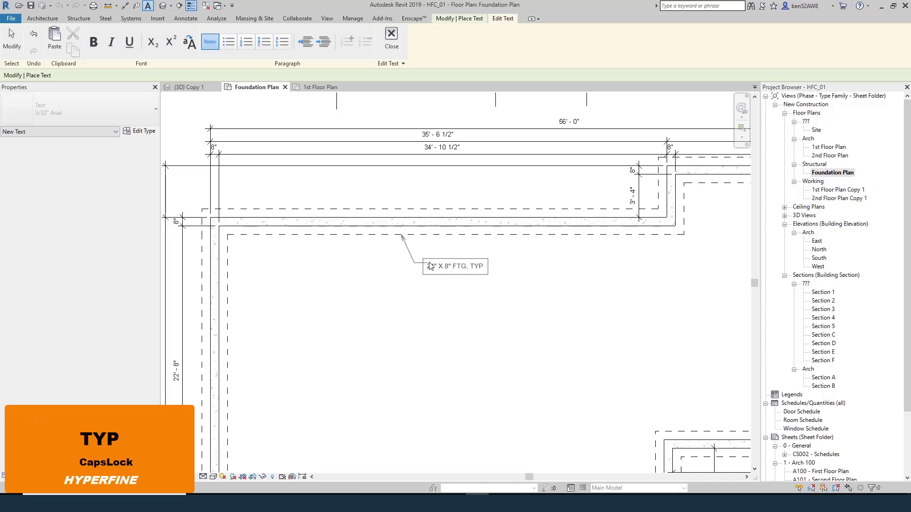
text(.)
key(Escape)
key(Escape)
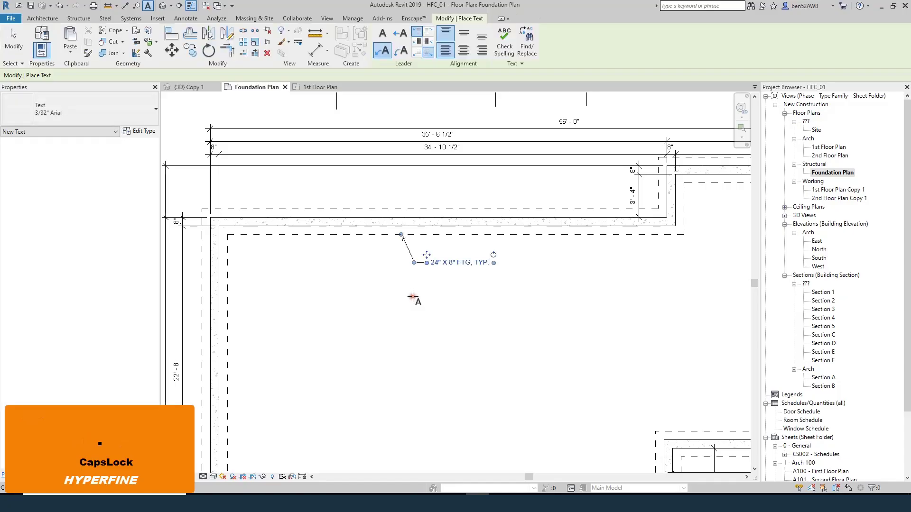
scroll(457, 266, down, 2)
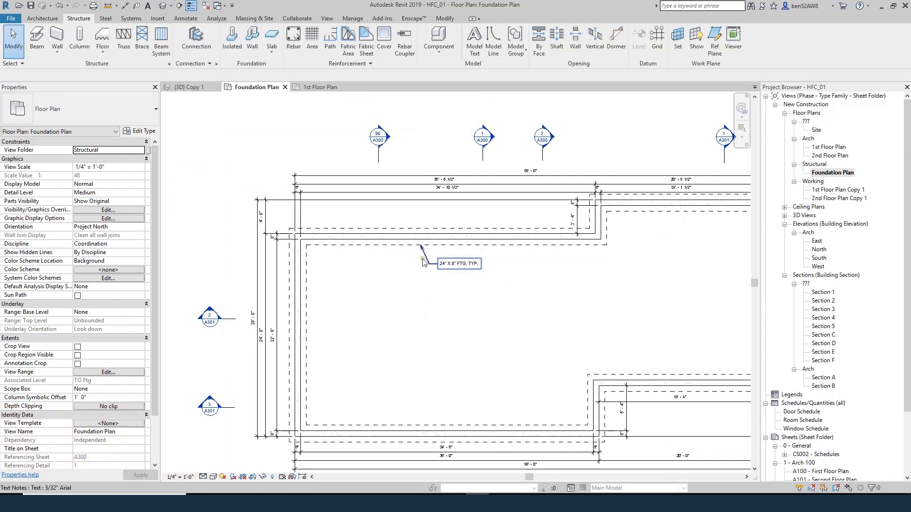
scroll(391, 268, down, 1)
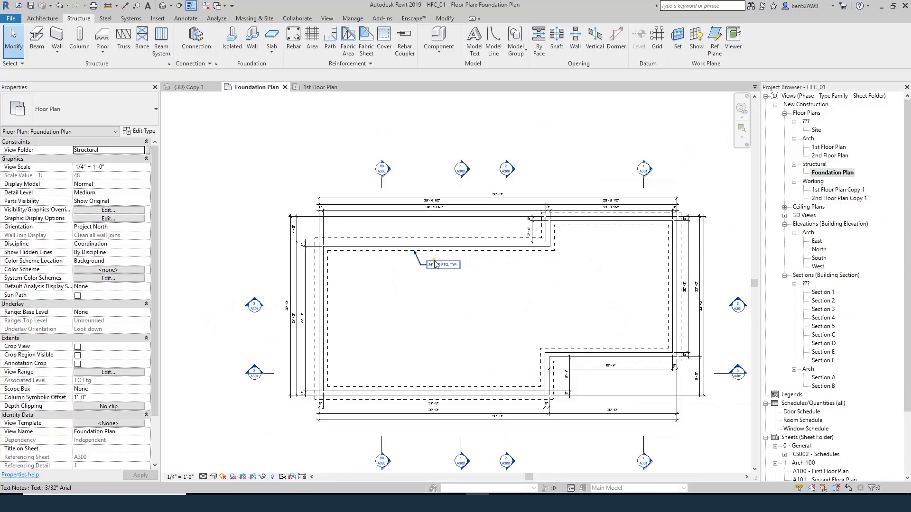
scroll(450, 260, up, 1)
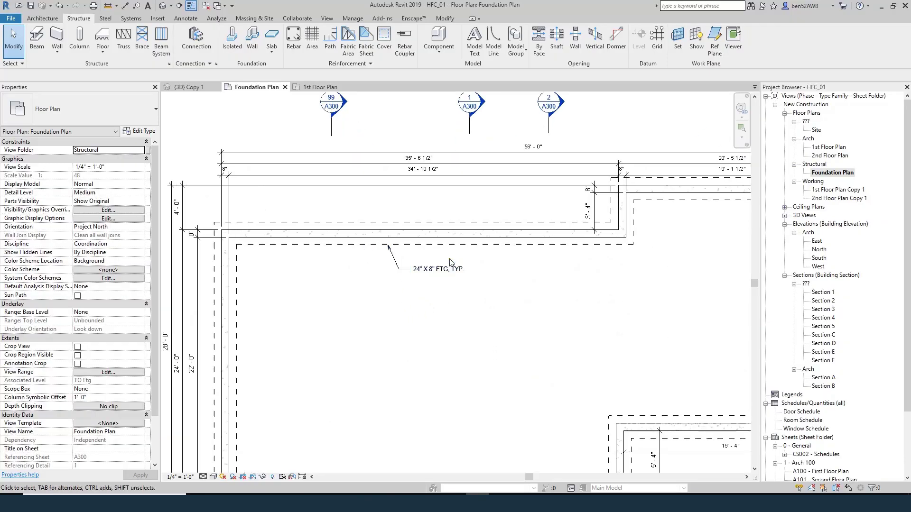
scroll(450, 259, down, 1)
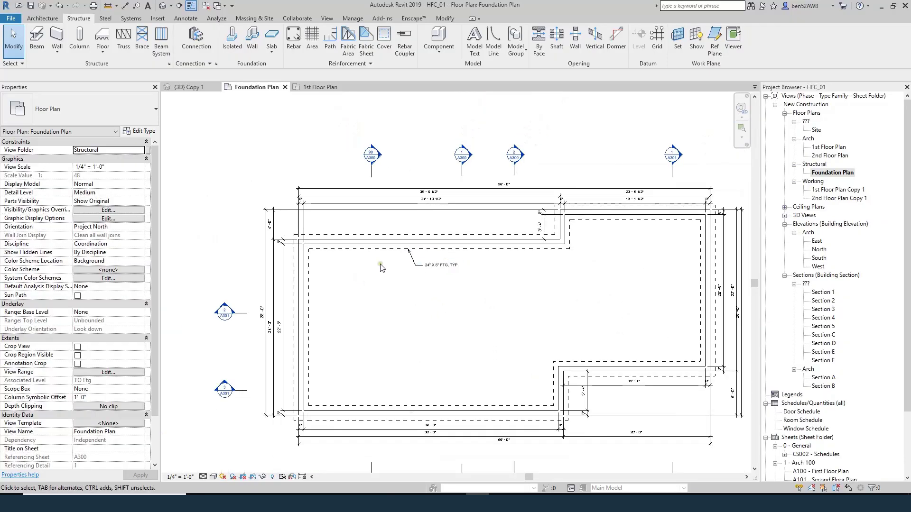